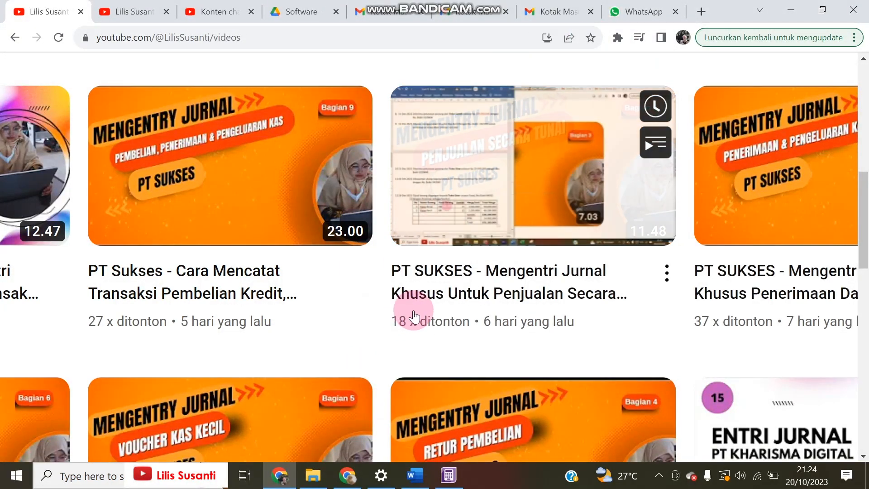
# Switch from YouTube to the ABSS Accounting 25 welcome window using the taskbar icon
pyautogui.click(449, 480)
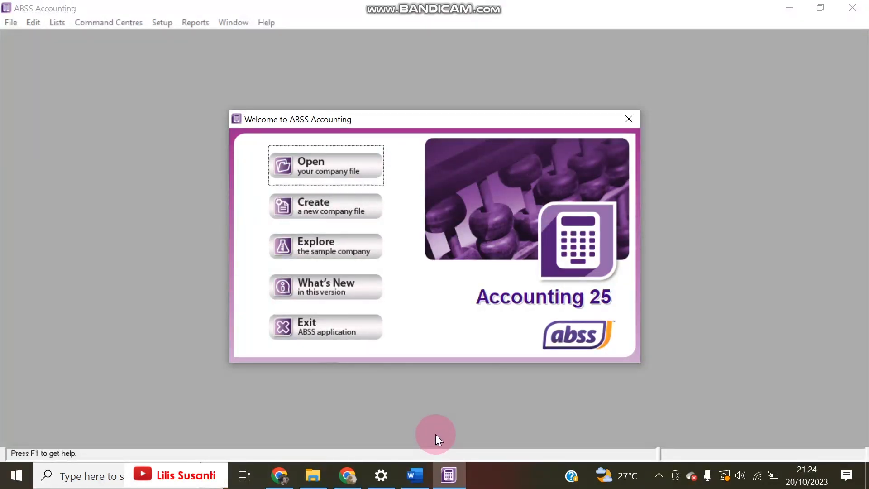
# After checking the notes, start a new company file and advance to company information
pyautogui.click(421, 474)
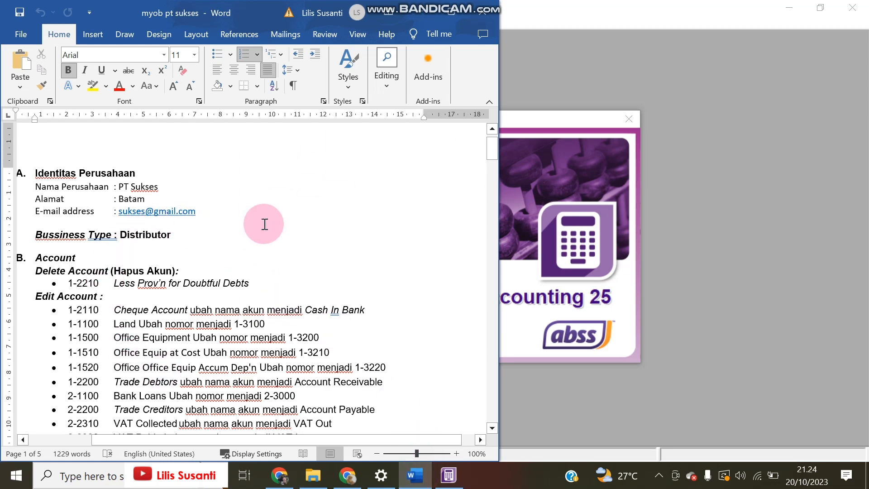
pyautogui.click(278, 477)
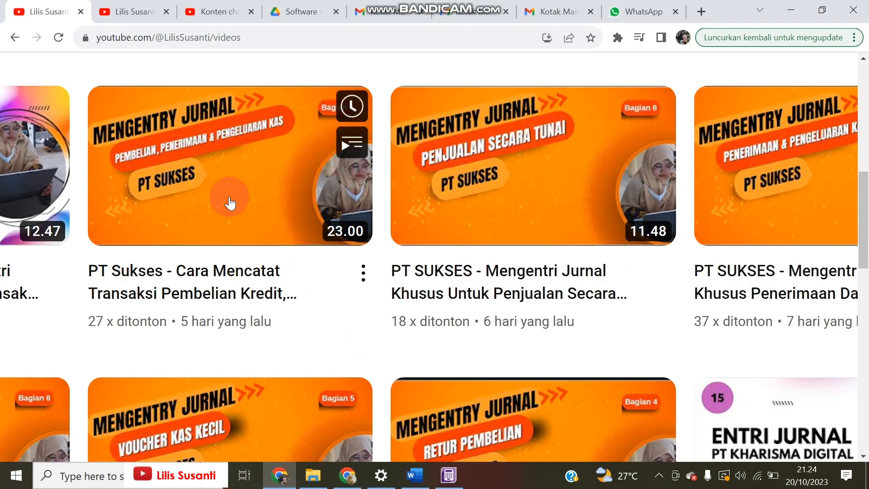
pyautogui.click(448, 475)
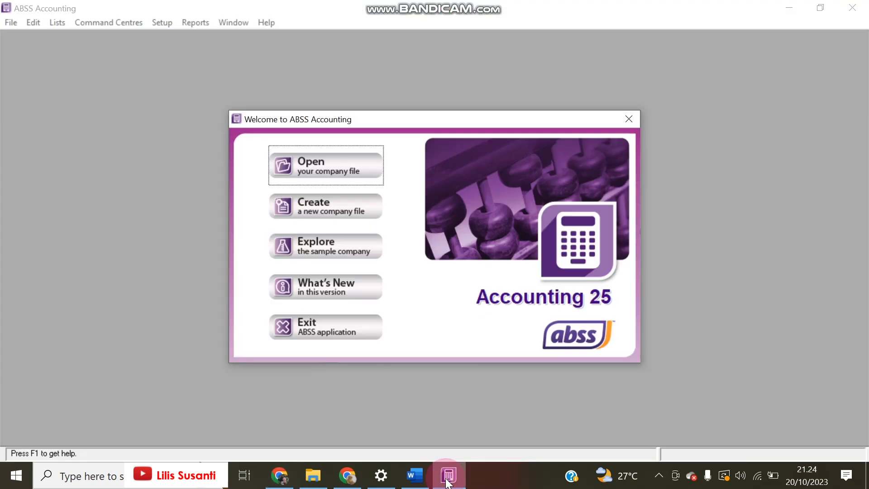
pyautogui.click(316, 196)
pyautogui.click(607, 359)
# Enter company name PT SUKSES, address Batam and the company e-mail, then continue
pyautogui.click(468, 213)
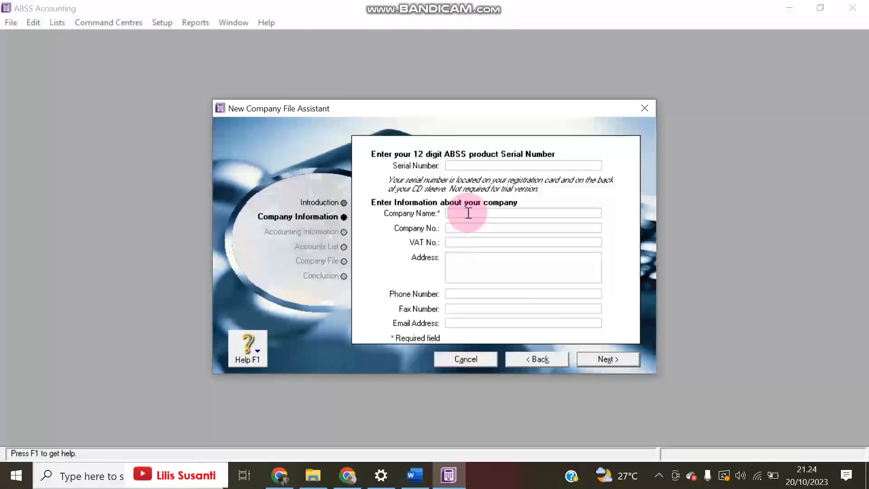
pyautogui.write('PT SUKS')
pyautogui.press('Tab')
pyautogui.press('Tab')
pyautogui.write('Batam')
pyautogui.press('Tab')
pyautogui.press('Tab')
pyautogui.press('Tab')
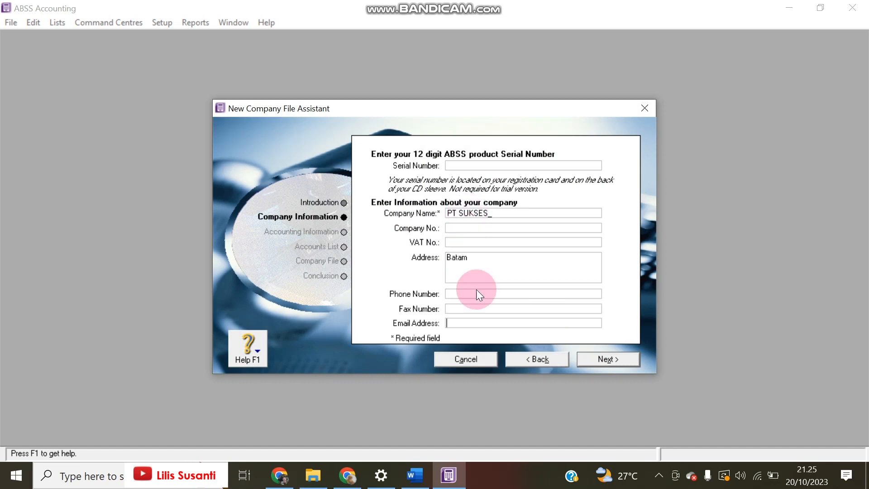
pyautogui.click(414, 475)
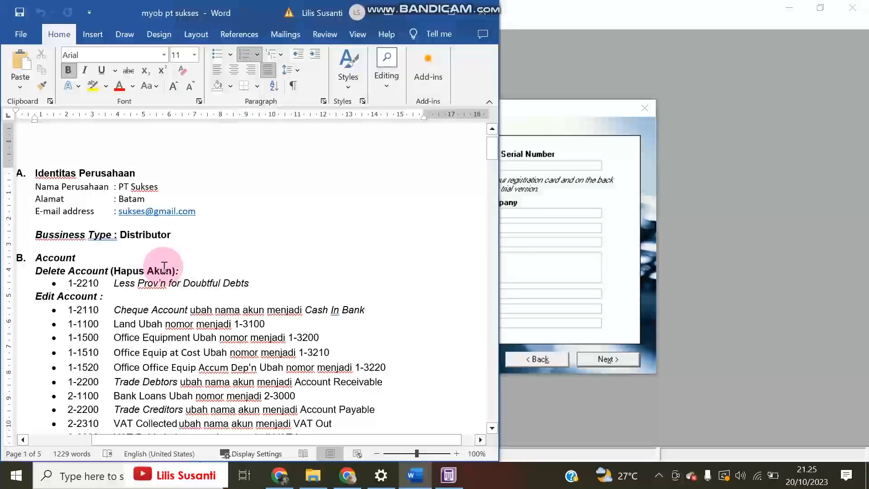
pyautogui.click(556, 322)
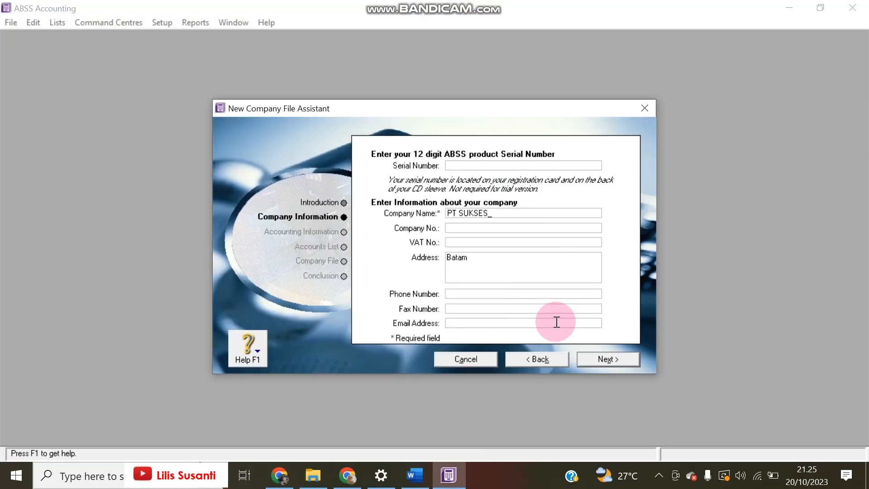
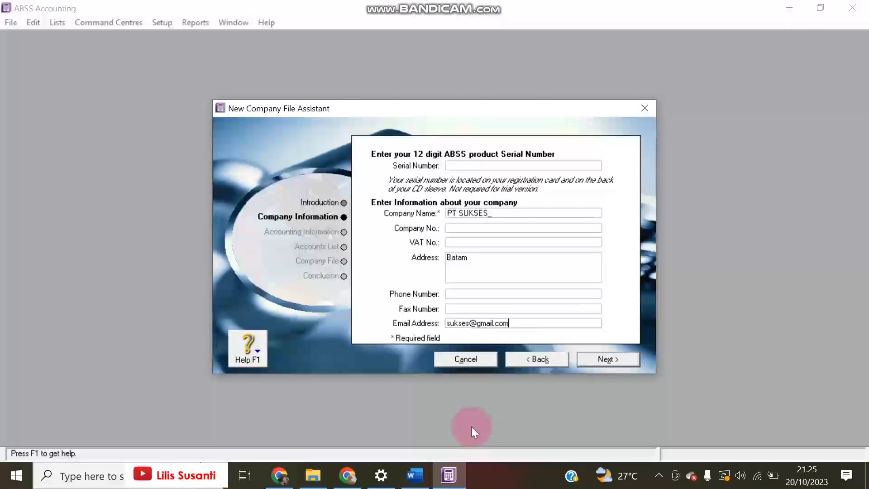
pyautogui.click(611, 357)
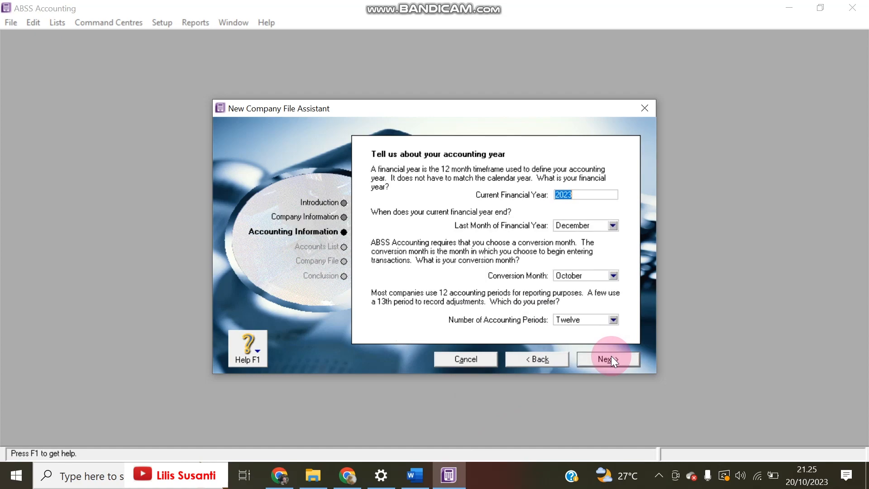
# Set the current financial year to 2021 and try out conversion month choices
pyautogui.click(414, 466)
pyautogui.scroll(-10, 316, 290)
pyautogui.scroll(-15, 328, 294)
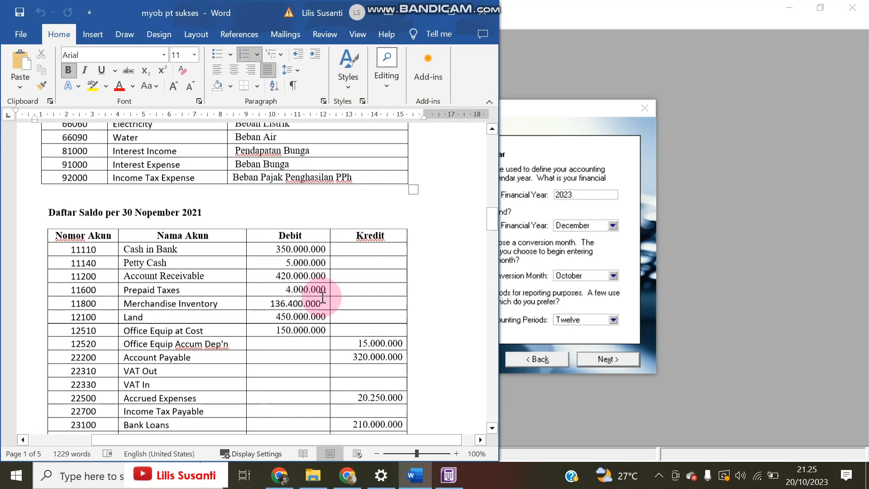
pyautogui.scroll(20, 382, 281)
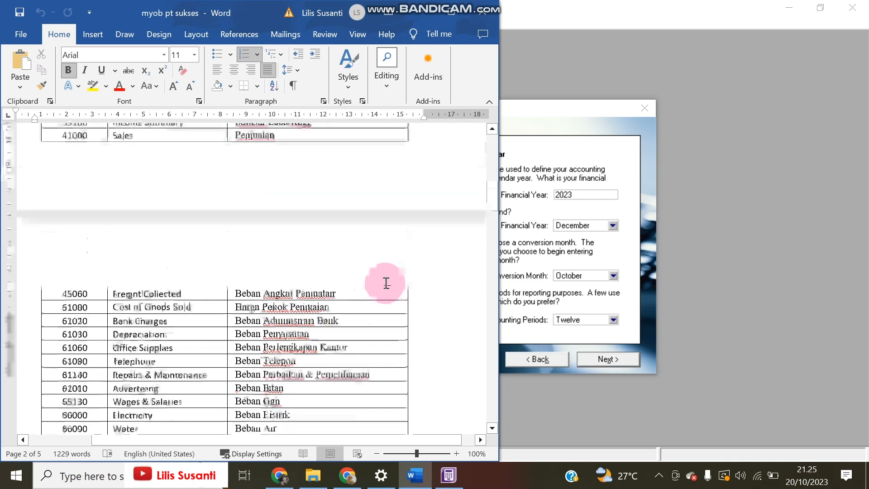
pyautogui.scroll(2, 388, 283)
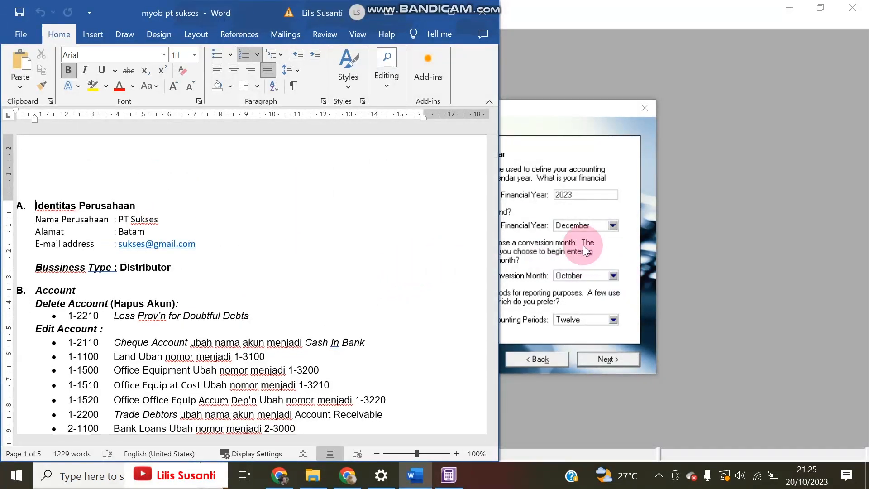
pyautogui.click(580, 195)
pyautogui.press('BackSpace')
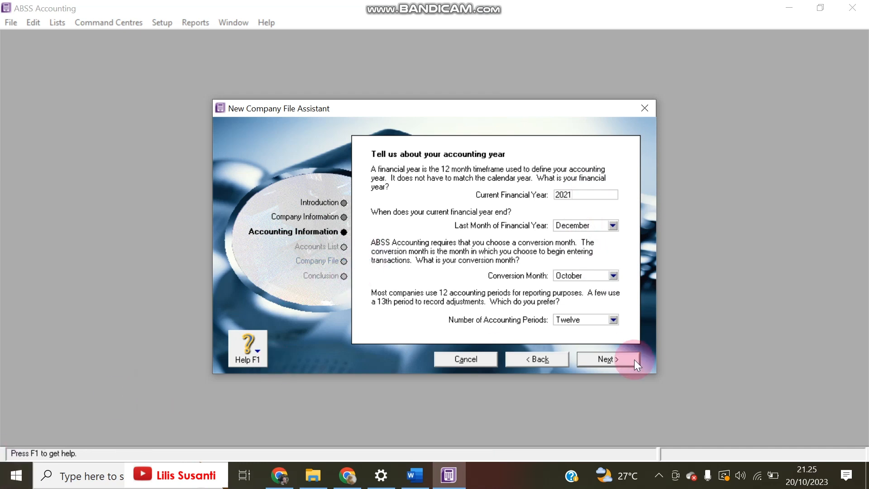
pyautogui.click(588, 274)
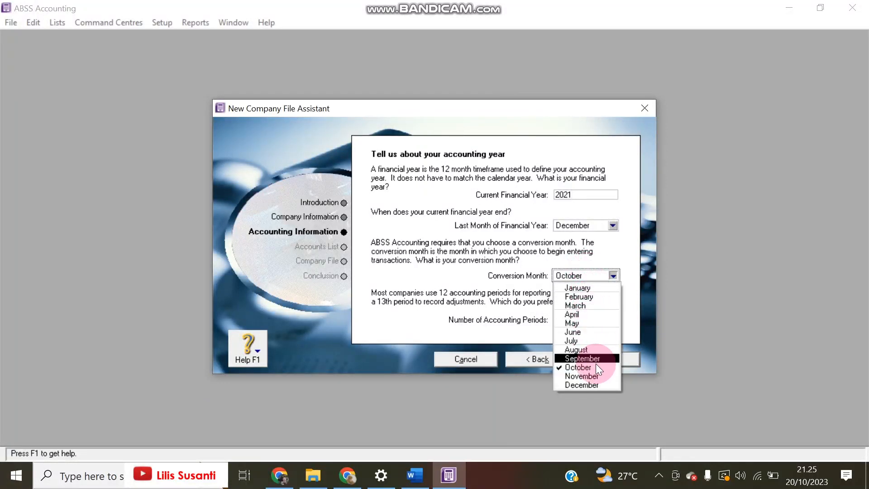
pyautogui.click(594, 376)
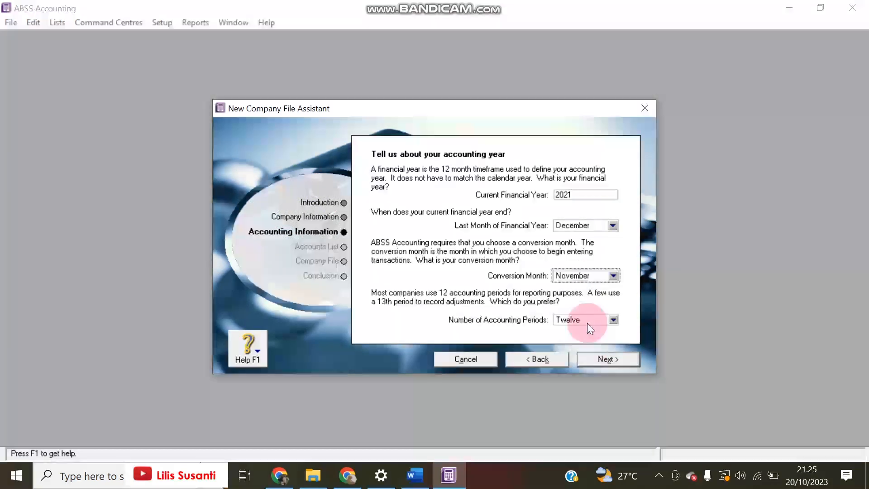
pyautogui.click(589, 275)
pyautogui.click(581, 293)
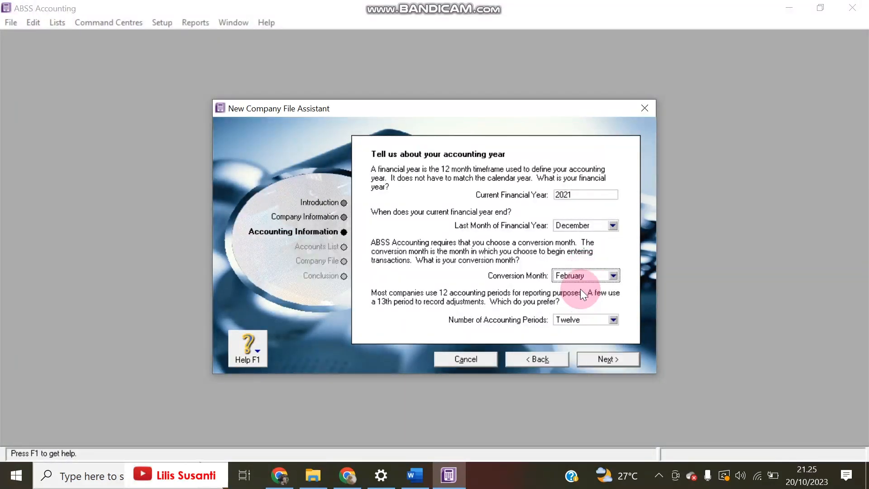
pyautogui.click(582, 277)
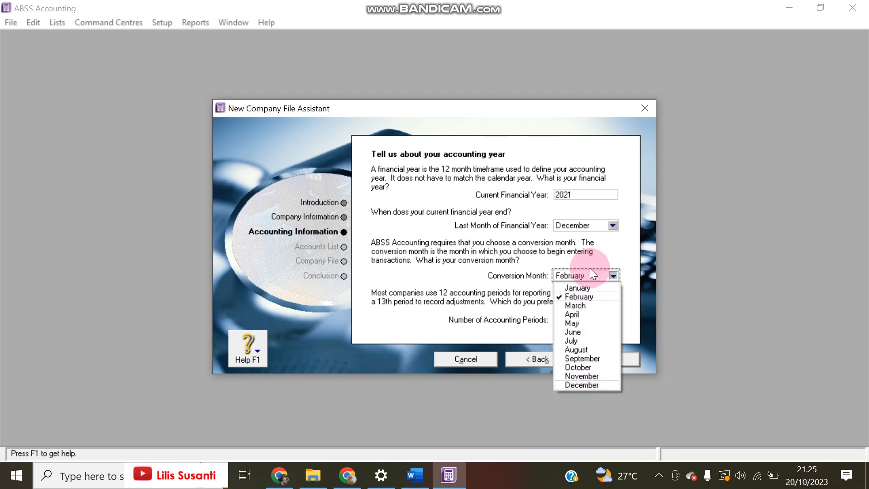
# Settle on November as the conversion month and confirm the accounting year settings
pyautogui.click(415, 474)
pyautogui.scroll(-20, 265, 332)
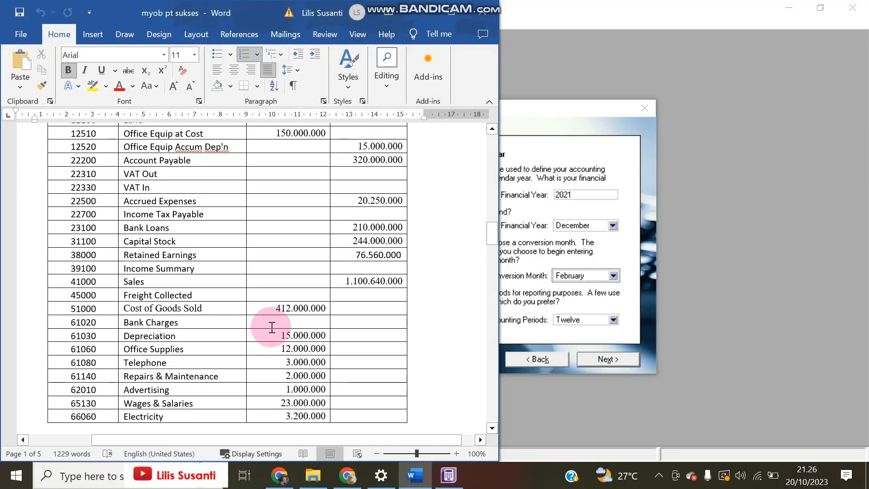
pyautogui.scroll(5, 272, 327)
pyautogui.scroll(-10, 275, 326)
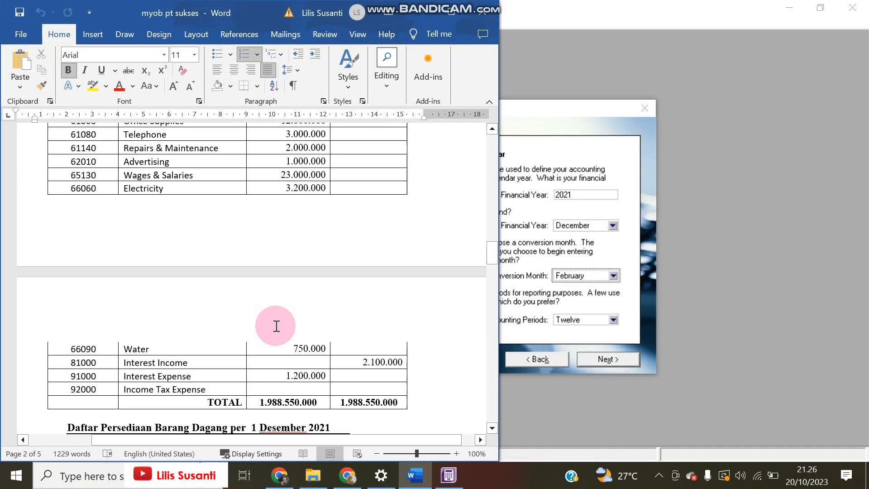
pyautogui.scroll(-2, 276, 326)
pyautogui.scroll(15, 280, 325)
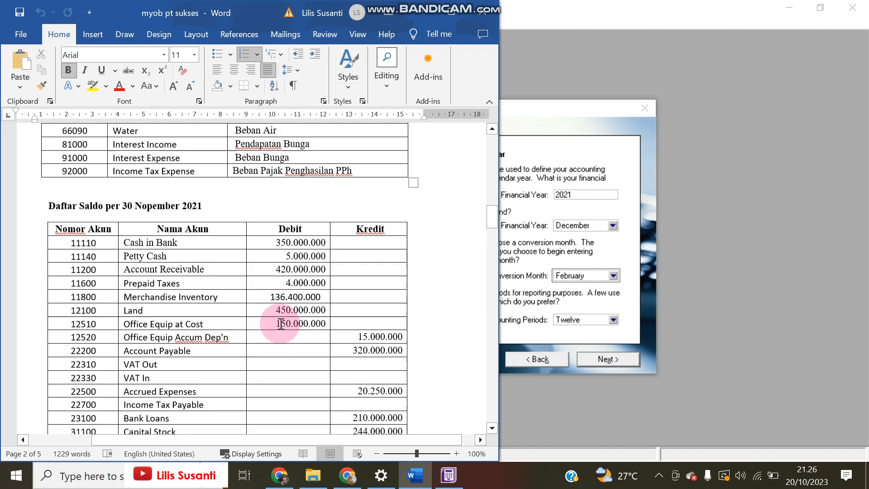
pyautogui.click(588, 273)
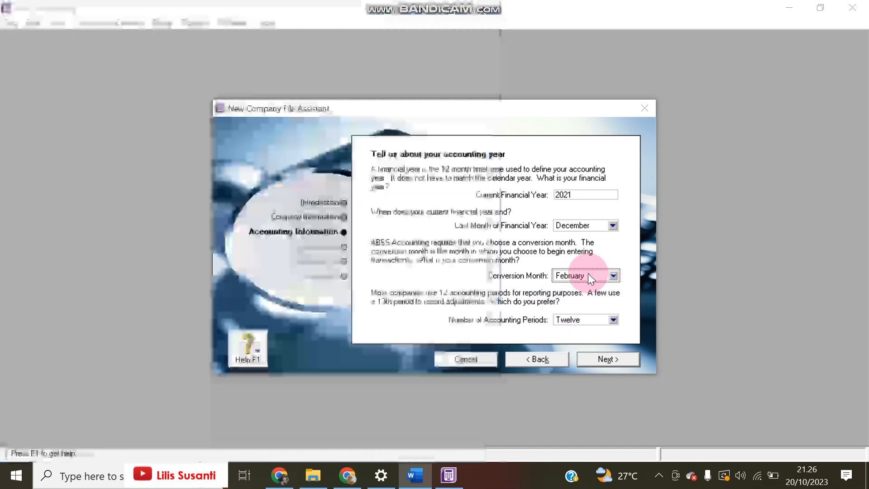
pyautogui.click(588, 274)
pyautogui.click(575, 306)
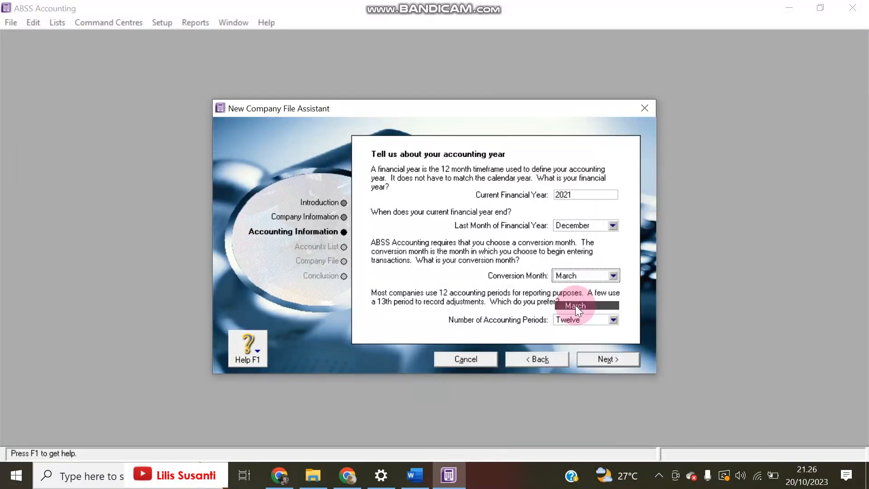
pyautogui.click(574, 277)
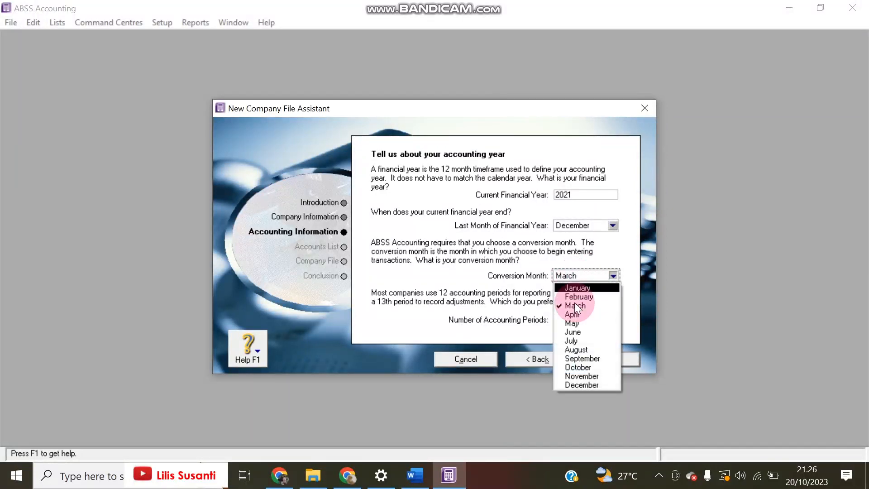
pyautogui.click(582, 377)
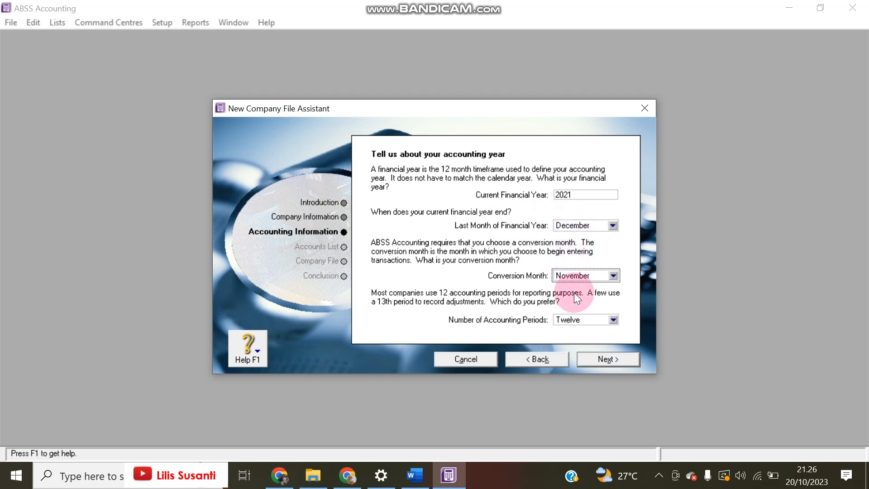
pyautogui.click(591, 356)
pyautogui.click(583, 358)
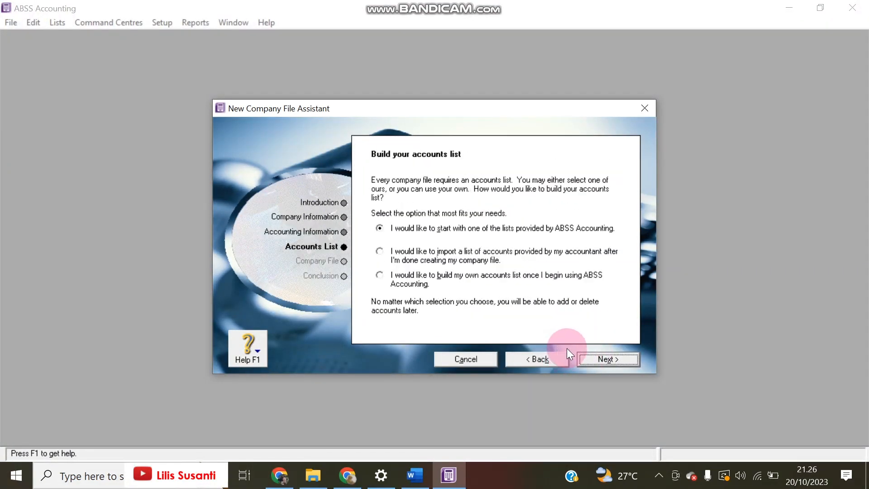
# Choose to start the company from a provided accounts list
pyautogui.click(415, 474)
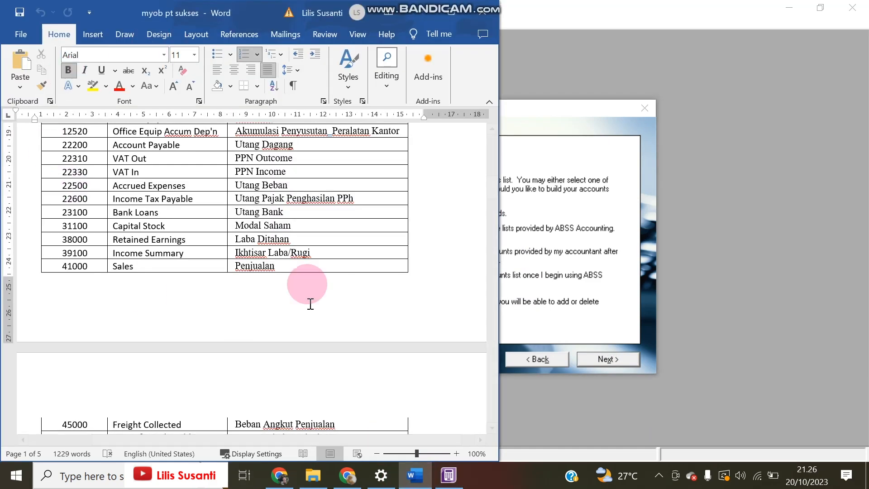
pyautogui.scroll(9, 317, 339)
pyautogui.scroll(9, 320, 369)
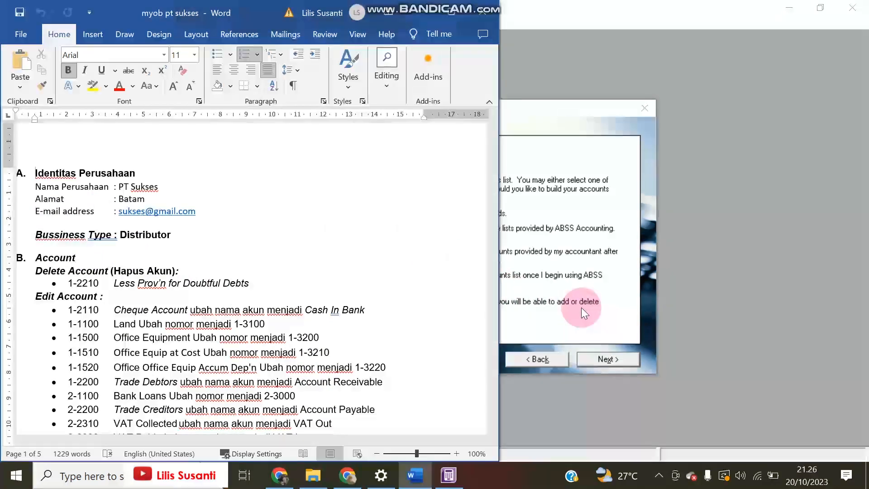
pyautogui.click(613, 320)
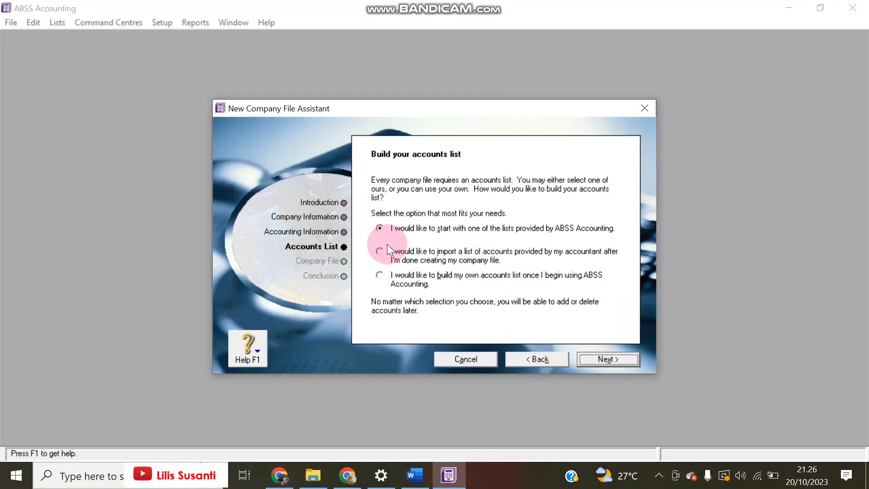
pyautogui.click(609, 359)
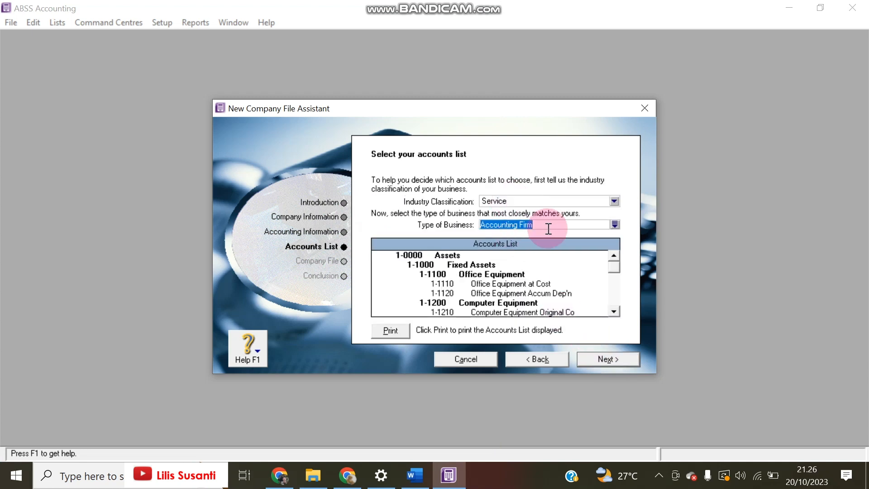
# Set industry classification to All, choose business type Distributor, and reach the company file step
pyautogui.click(614, 201)
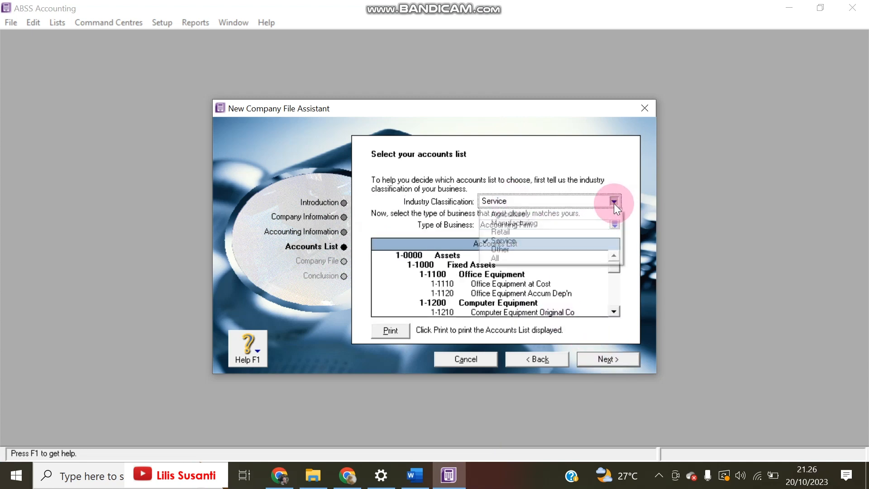
pyautogui.click(500, 257)
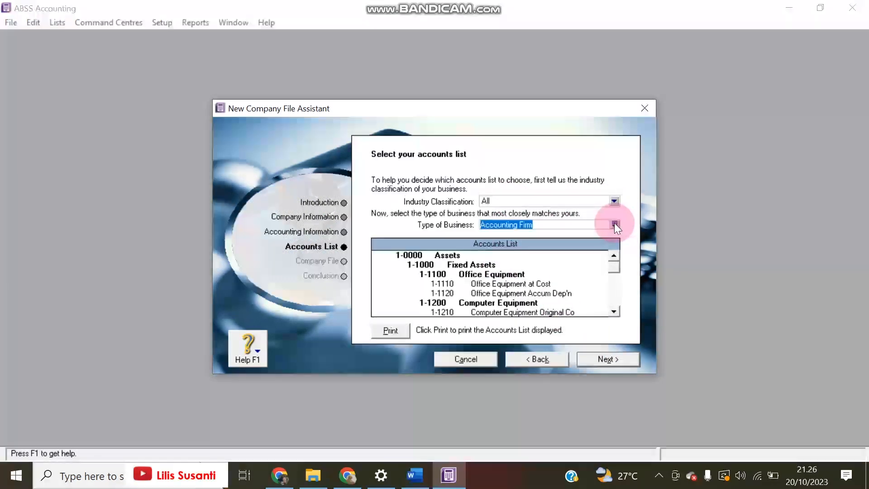
pyautogui.click(615, 224)
pyautogui.write('d')
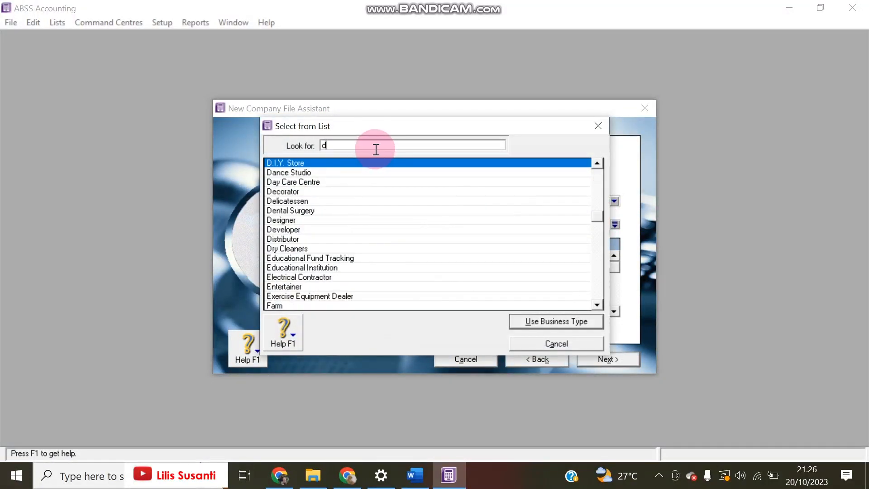
pyautogui.write('i')
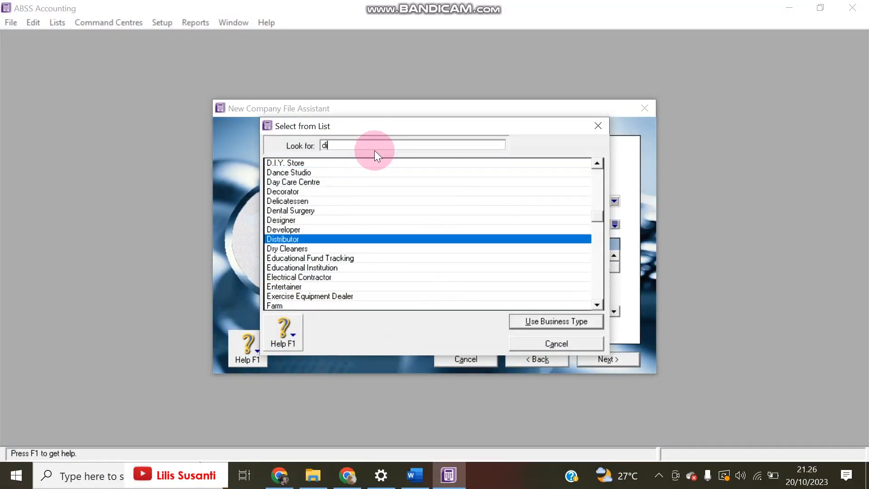
pyautogui.doubleClick(286, 240)
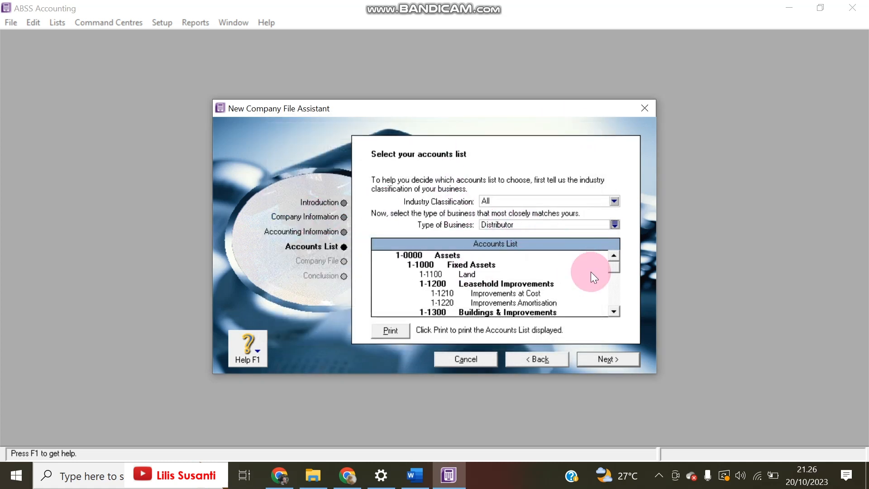
pyautogui.click(599, 359)
pyautogui.click(401, 281)
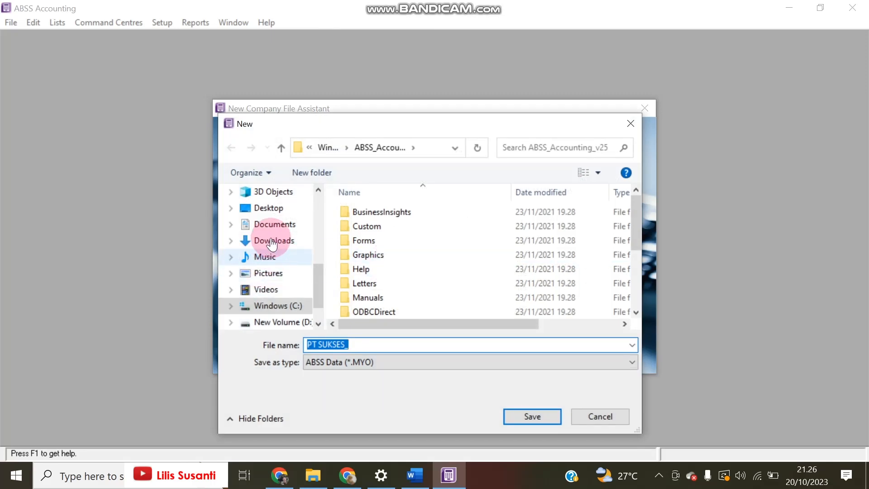
# Create a new folder 'PT Sukses' in Documents and open it
pyautogui.click(272, 225)
pyautogui.scroll(-5, 437, 245)
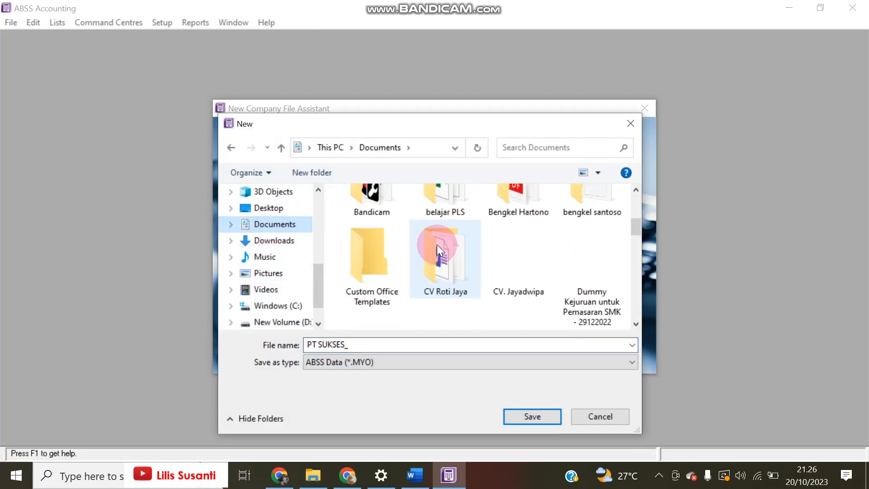
pyautogui.scroll(-3, 436, 244)
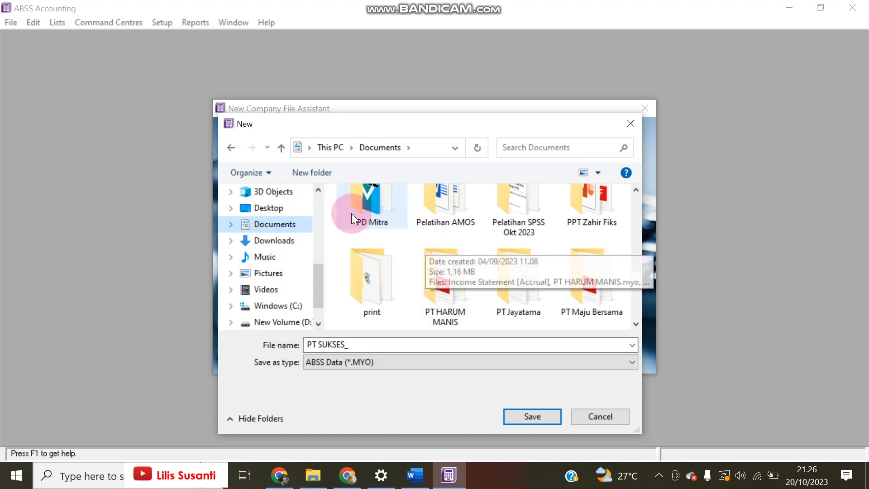
pyautogui.click(303, 172)
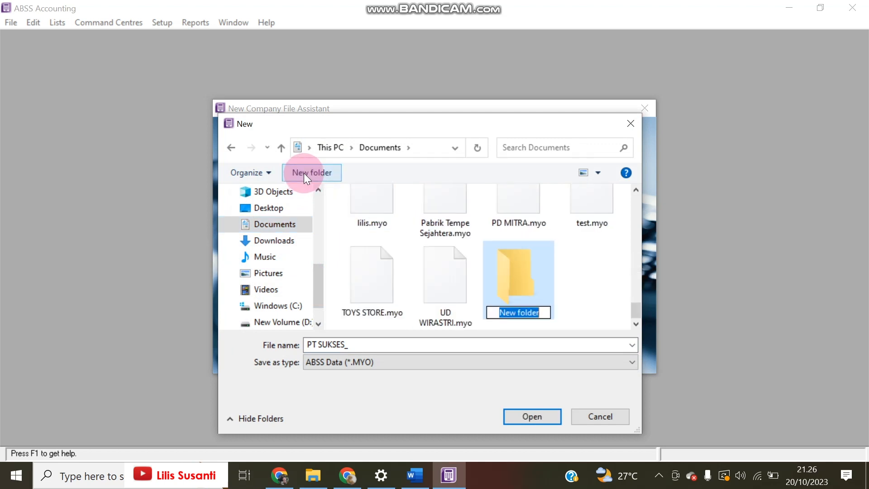
pyautogui.write('PT S')
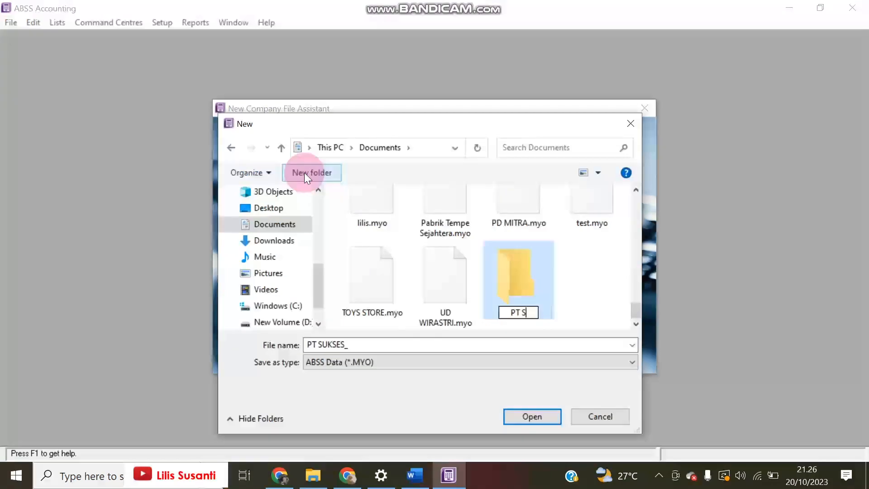
pyautogui.write('ukses')
pyautogui.press('Return')
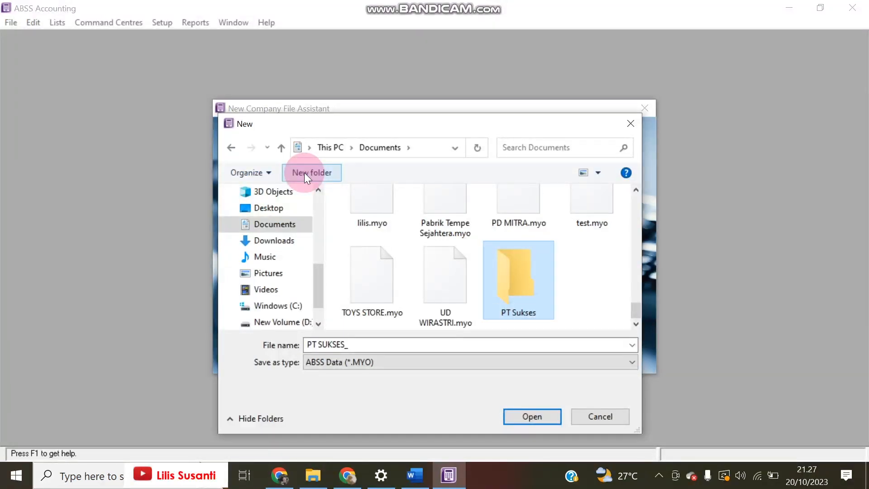
pyautogui.doubleClick(499, 284)
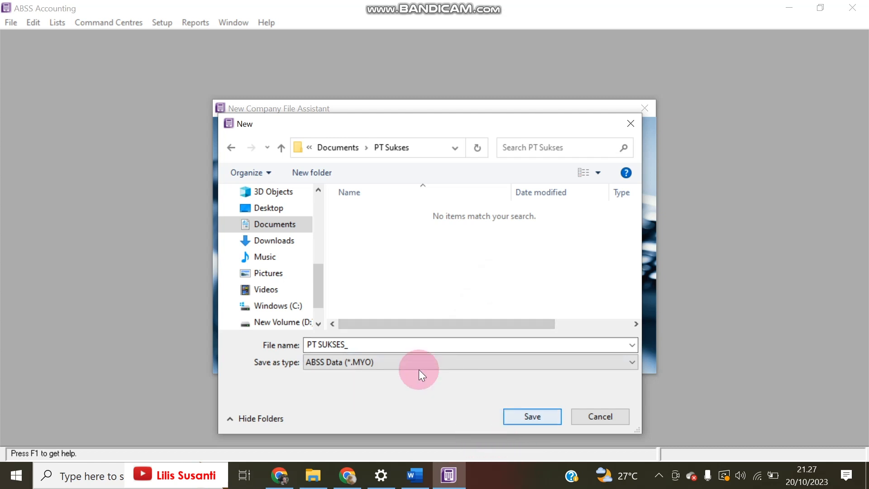
# Save the PT SUKSES_ file with the user's name appended and open its Command Centre
pyautogui.click(360, 344)
pyautogui.click(364, 345)
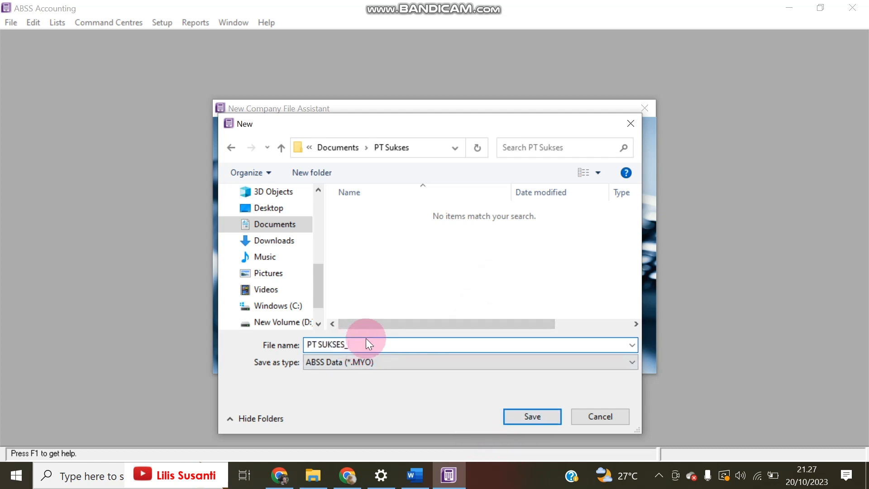
pyautogui.write('lilis')
pyautogui.click(511, 418)
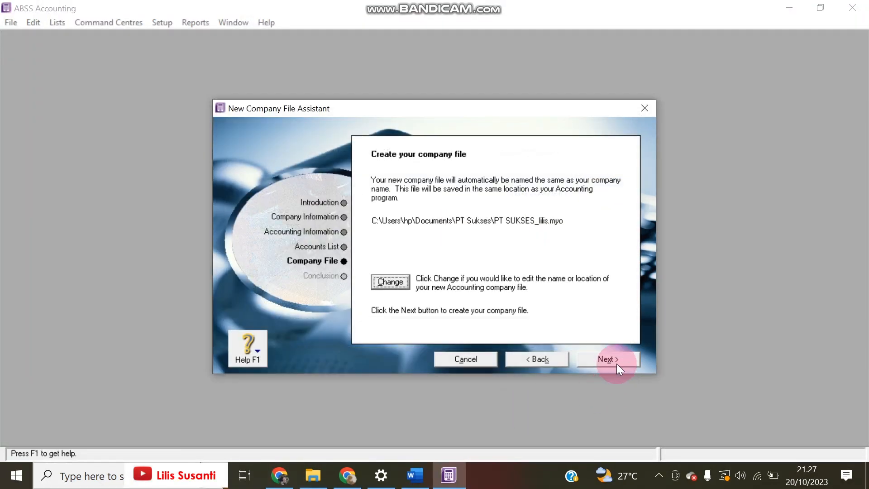
pyautogui.click(616, 363)
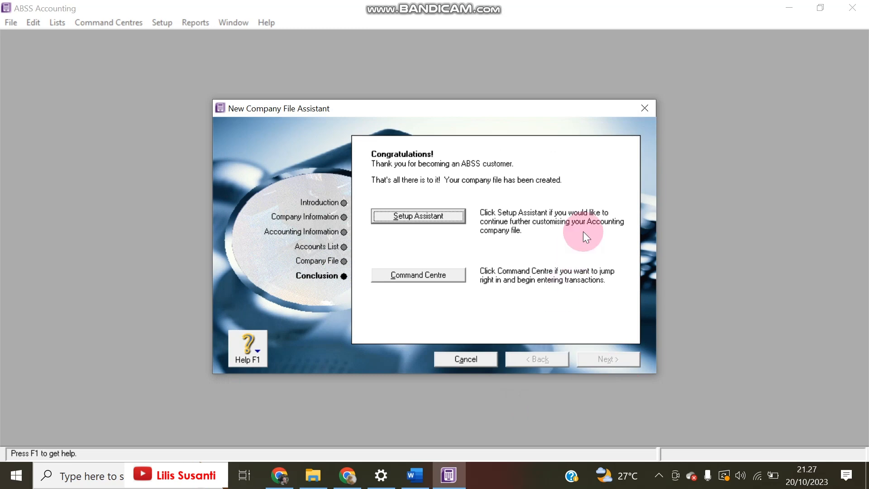
pyautogui.click(400, 216)
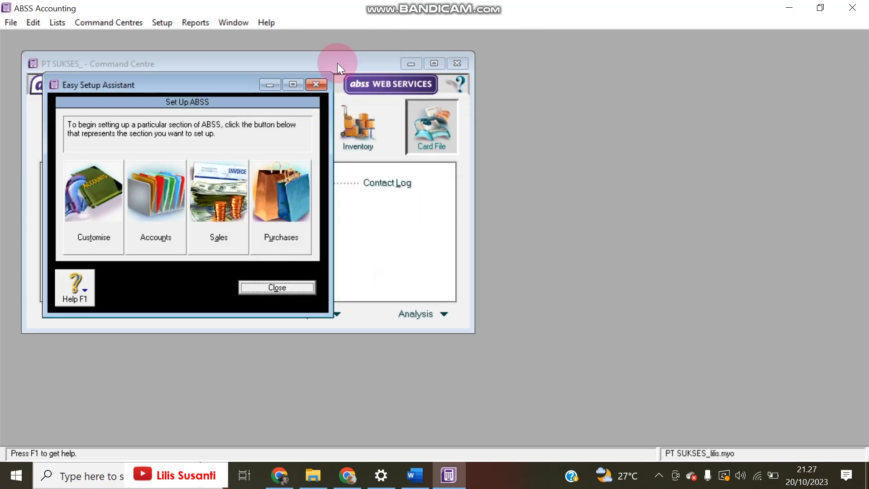
pyautogui.click(315, 84)
pyautogui.click(820, 7)
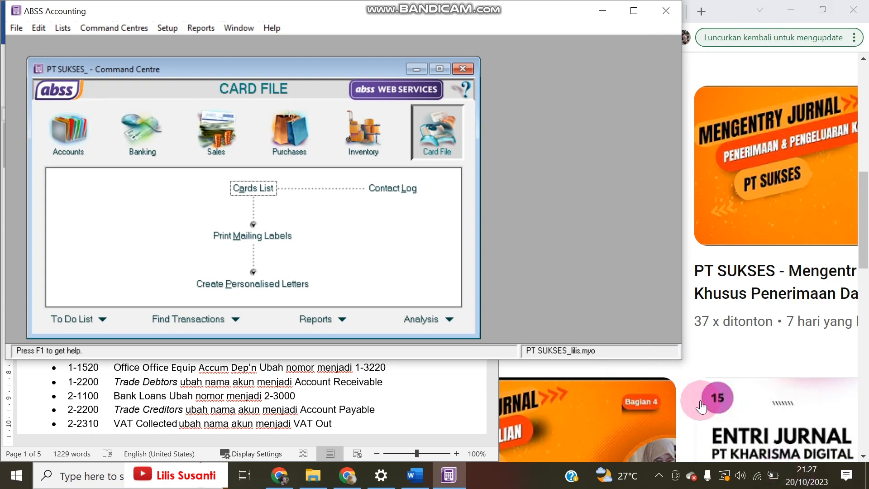
# Resize and reposition the ABSS window to sit beside the Word notes document
pyautogui.moveTo(677, 355); pyautogui.dragTo(837, 459)
pyautogui.moveTo(15, 3); pyautogui.dragTo(476, 3)
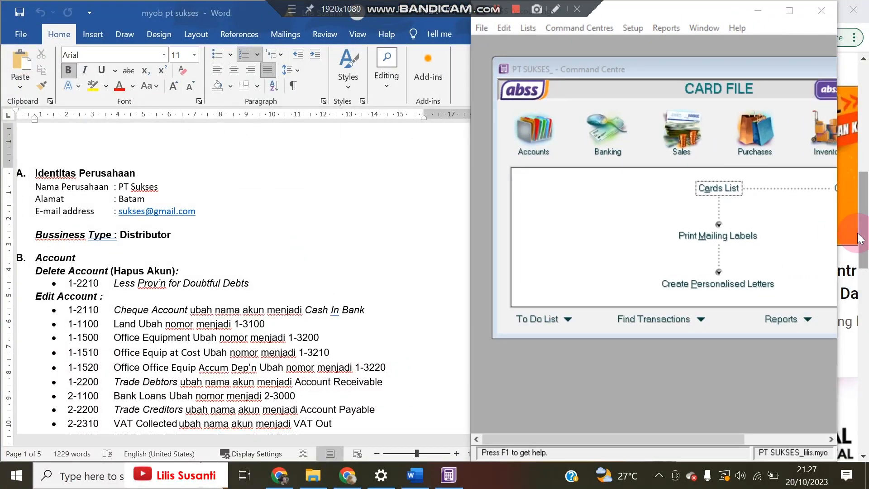
pyautogui.moveTo(837, 226); pyautogui.dragTo(864, 223)
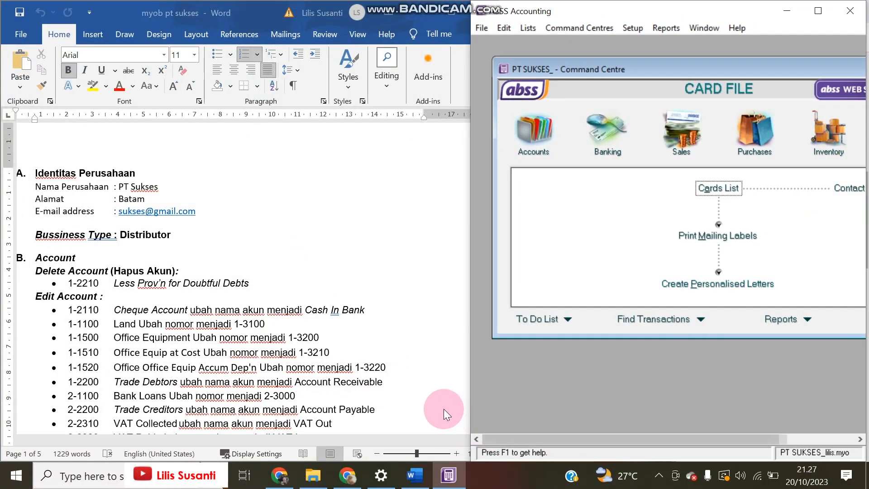
pyautogui.moveTo(472, 393); pyautogui.dragTo(382, 373)
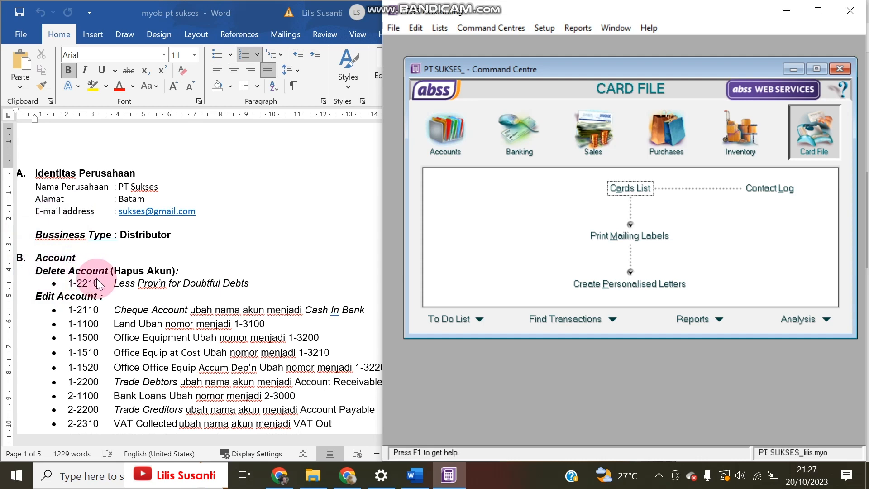
# Open the Accounts List and delete account 1-2120 Payroll Cheque Account
pyautogui.click(446, 132)
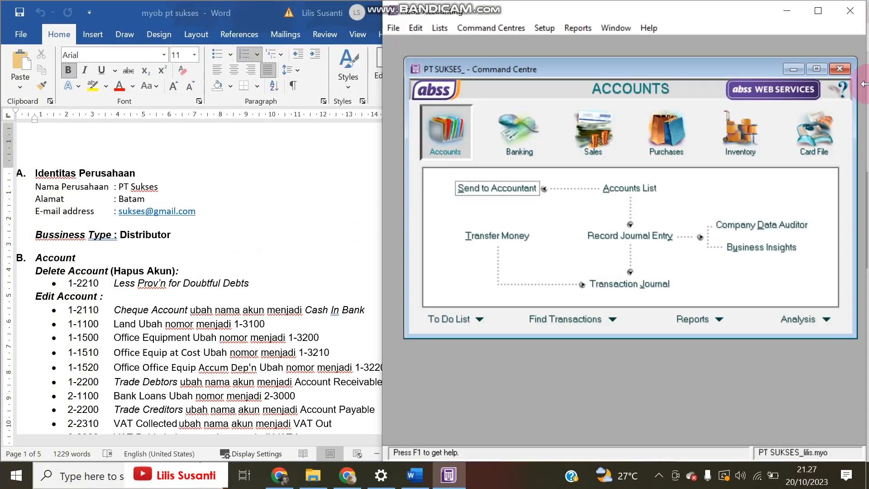
pyautogui.click(817, 69)
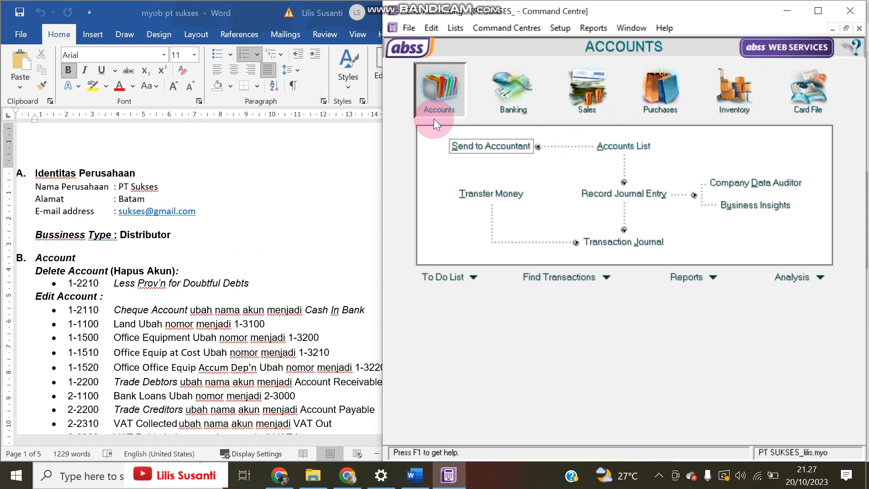
pyautogui.click(623, 146)
pyautogui.click(502, 310)
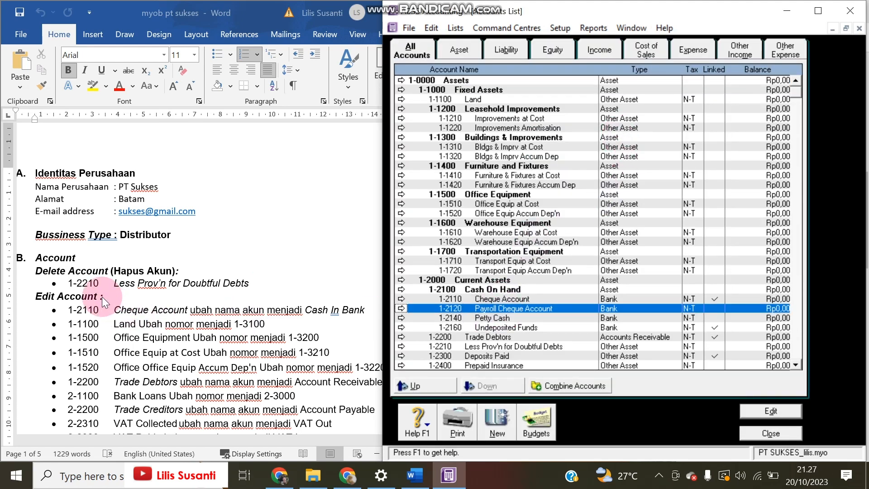
pyautogui.doubleClick(517, 308)
pyautogui.hotkey('ctrl', 'd')
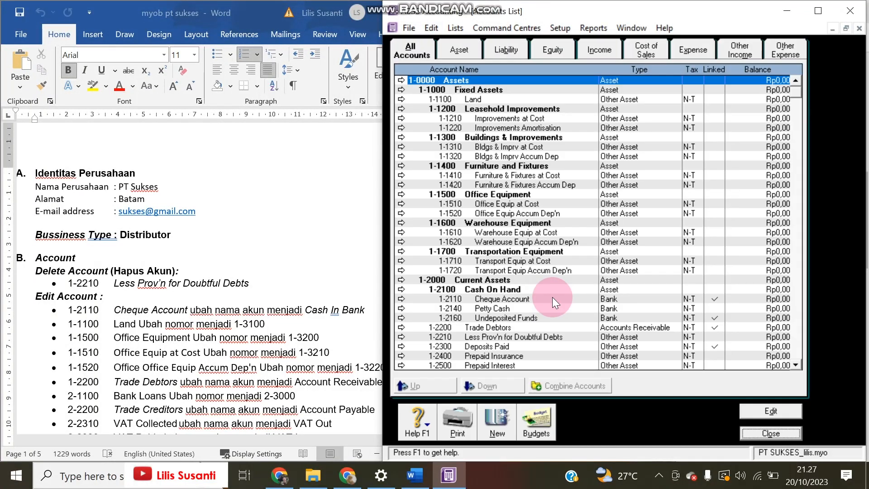
# Highlight the Cheque Account renaming instruction in the Word notes
pyautogui.click(233, 329)
pyautogui.scroll(-3, 116, 310)
pyautogui.moveTo(116, 244); pyautogui.dragTo(423, 237)
pyautogui.click(630, 138)
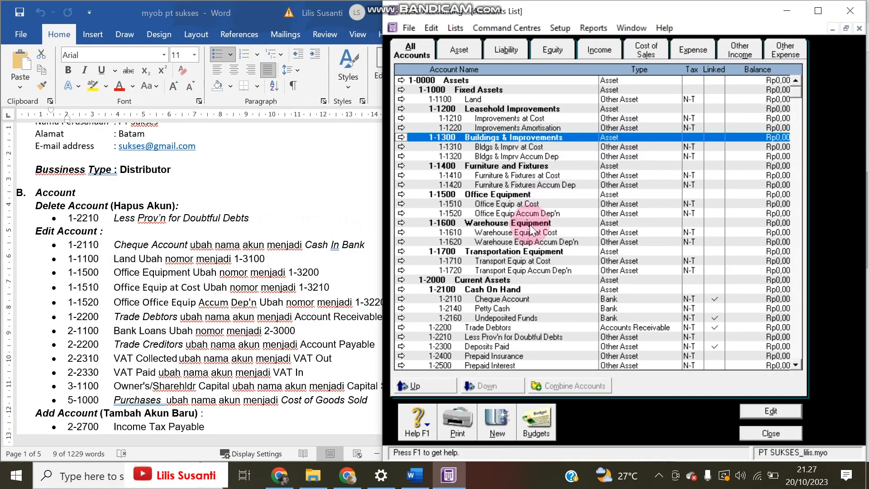
# Rename account 1-2110 Cheque Account to 'Cash In Bank'
pyautogui.doubleClick(495, 300)
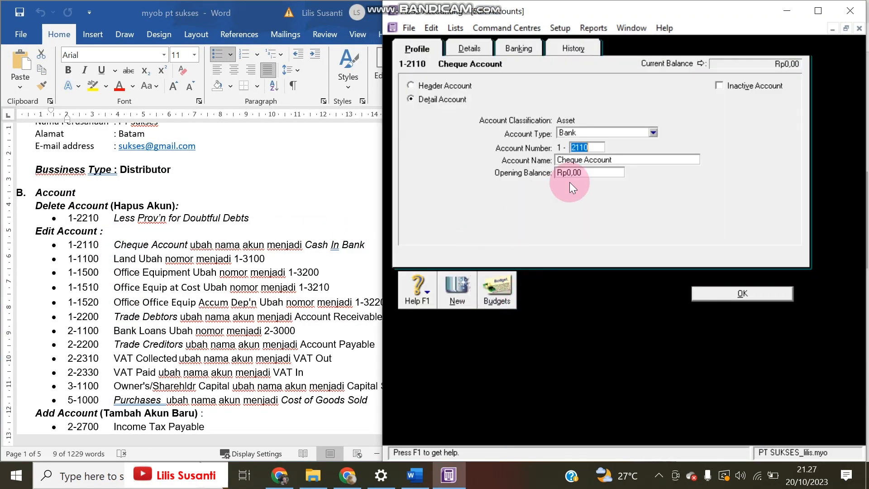
pyautogui.click(590, 161)
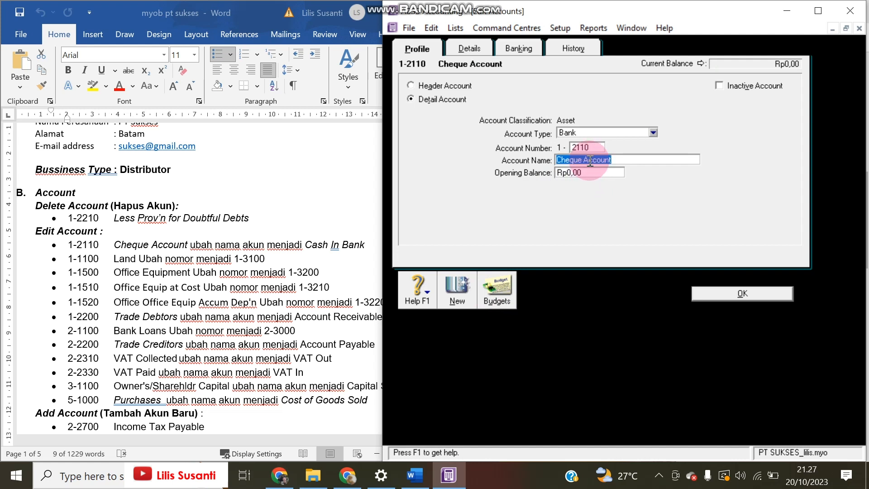
pyautogui.write('Cash In Bank')
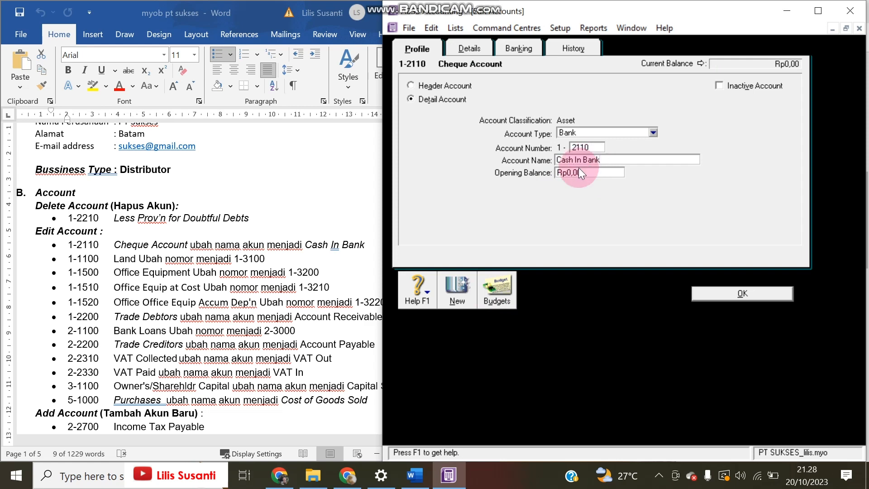
pyautogui.click(709, 294)
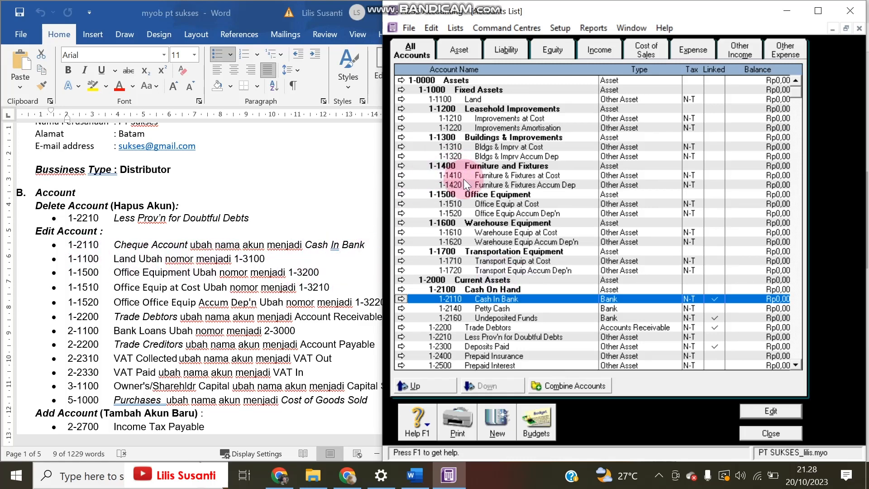
# Renumber the Land account from 1-1100 to 1-3100
pyautogui.doubleClick(457, 99)
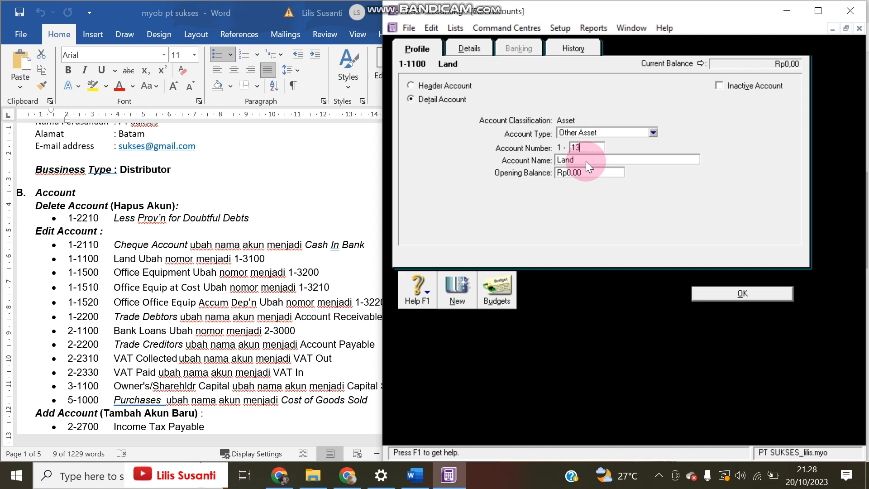
pyautogui.write('131')
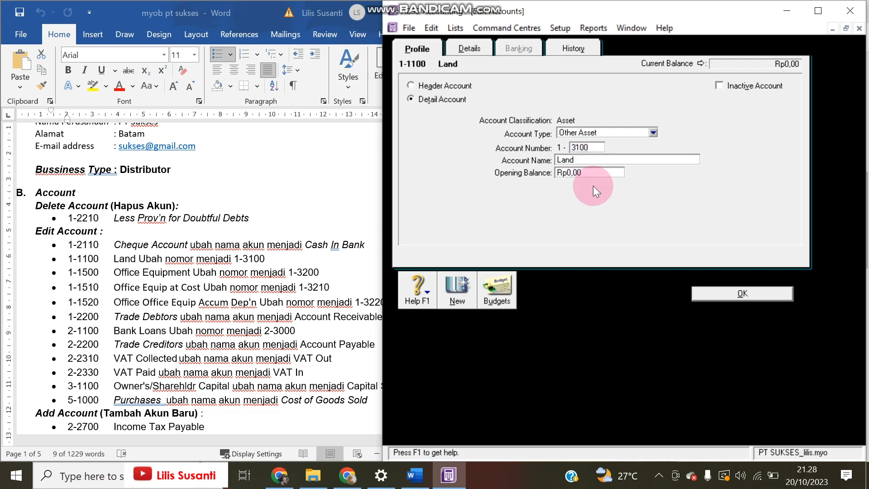
pyautogui.click(696, 292)
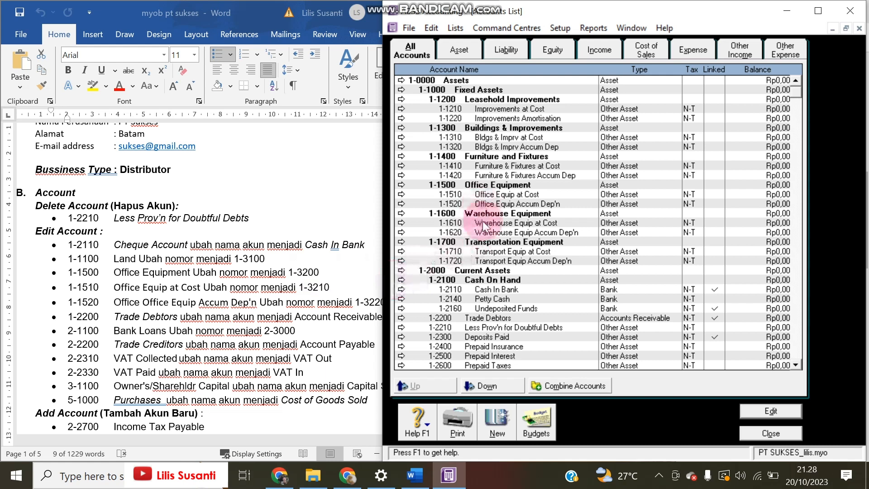
# Renumber Office Equip at Cost to 1-3210
pyautogui.doubleClick(486, 195)
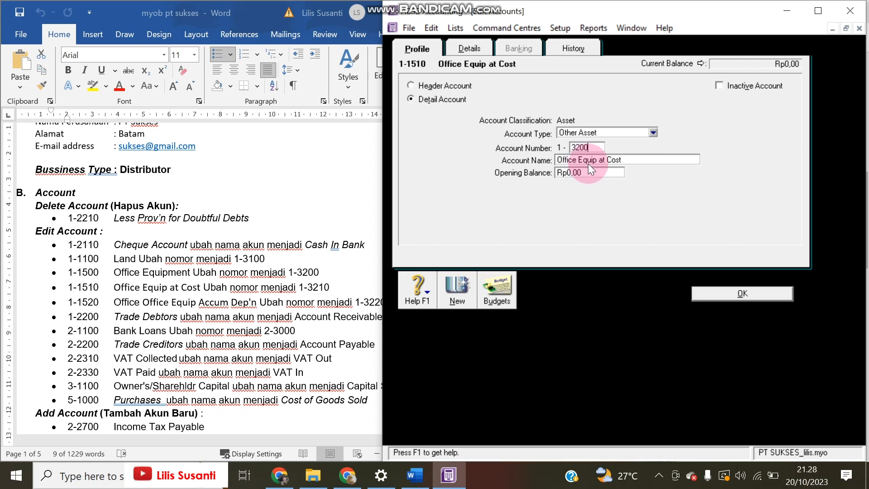
pyautogui.click(709, 294)
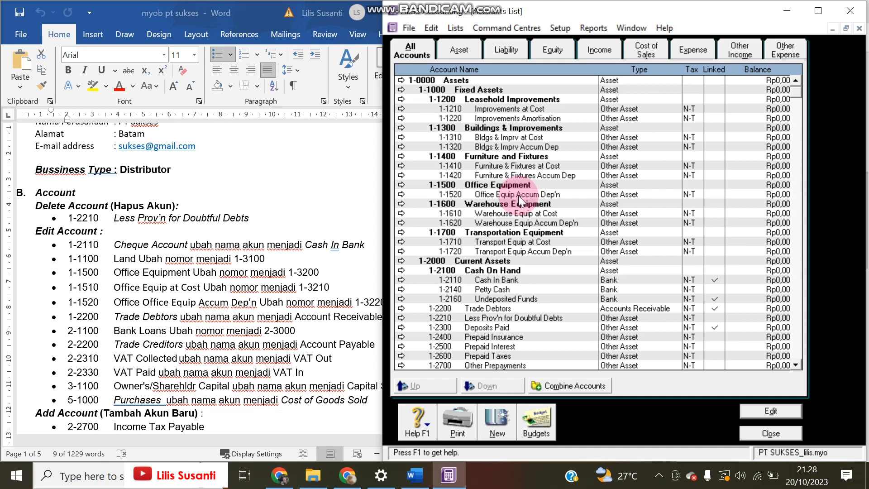
pyautogui.scroll(-2, 525, 280)
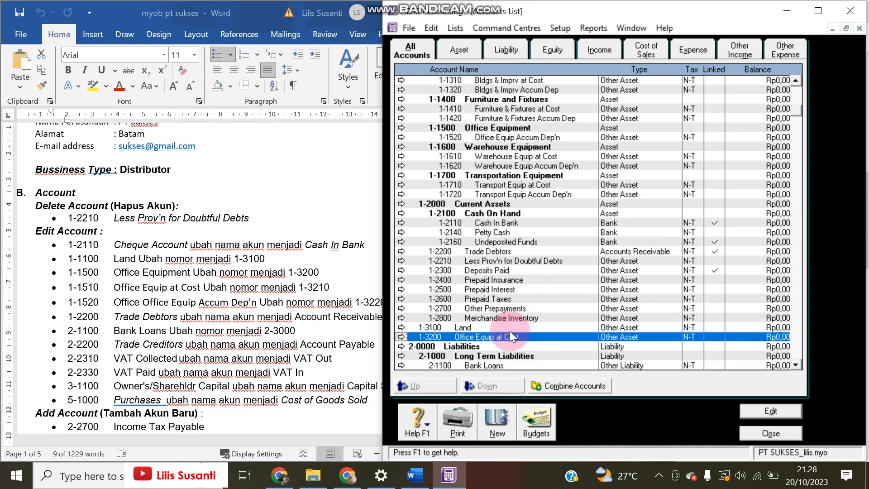
pyautogui.doubleClick(498, 338)
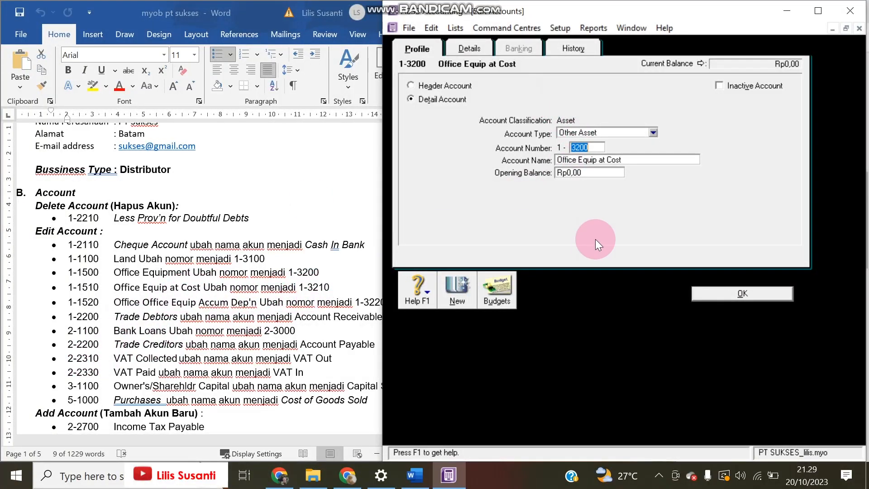
pyautogui.click(583, 148)
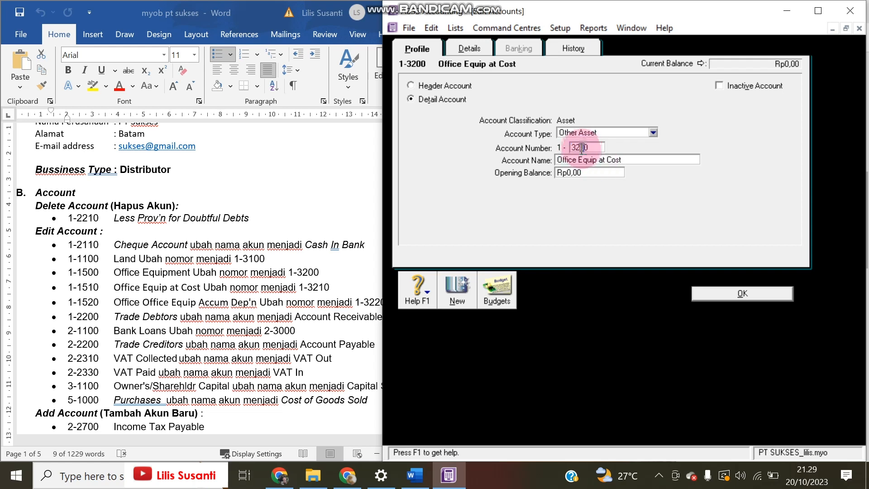
pyautogui.press('Delete')
pyautogui.write('1')
pyautogui.click(746, 292)
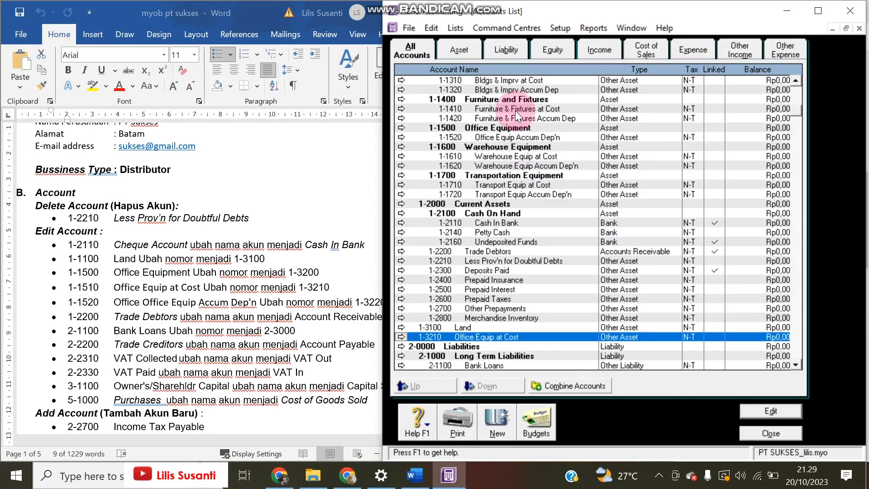
# Renumber Office Equipment to 1-3200 and Office Equip Accum Dep'n to 1-3220
pyautogui.scroll(1, 512, 134)
pyautogui.scroll(-1, 487, 181)
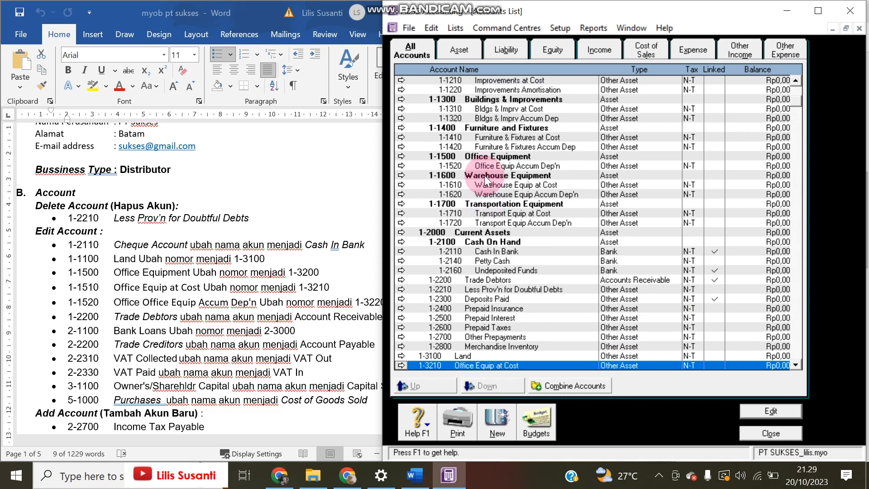
pyautogui.doubleClick(485, 156)
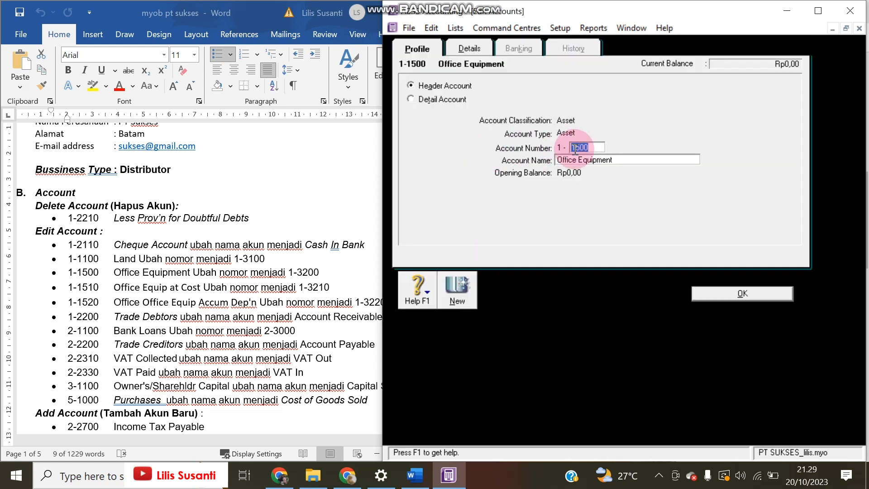
pyautogui.write('3')
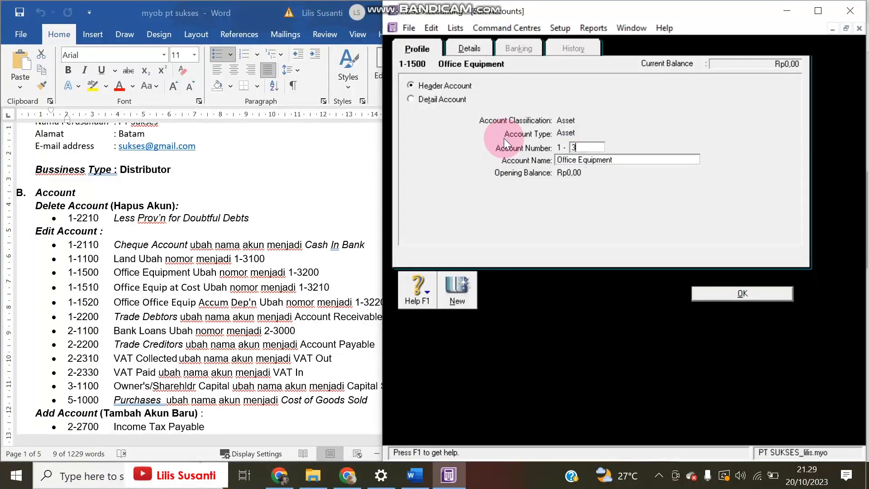
pyautogui.write('200')
pyautogui.click(706, 296)
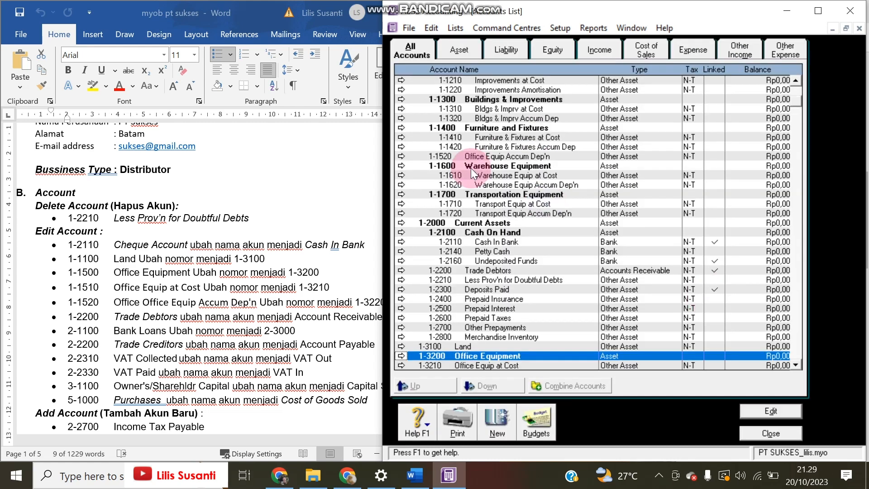
pyautogui.doubleClick(477, 157)
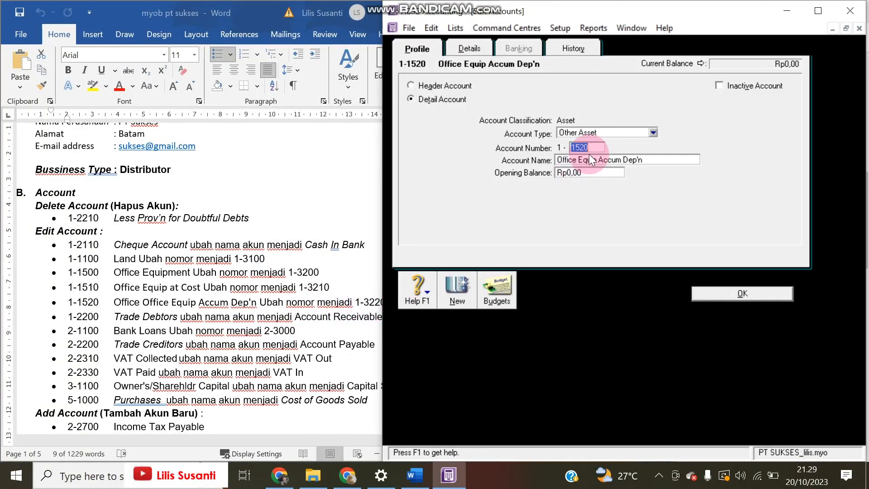
pyautogui.write('3220')
pyautogui.click(736, 294)
pyautogui.scroll(-1, 566, 314)
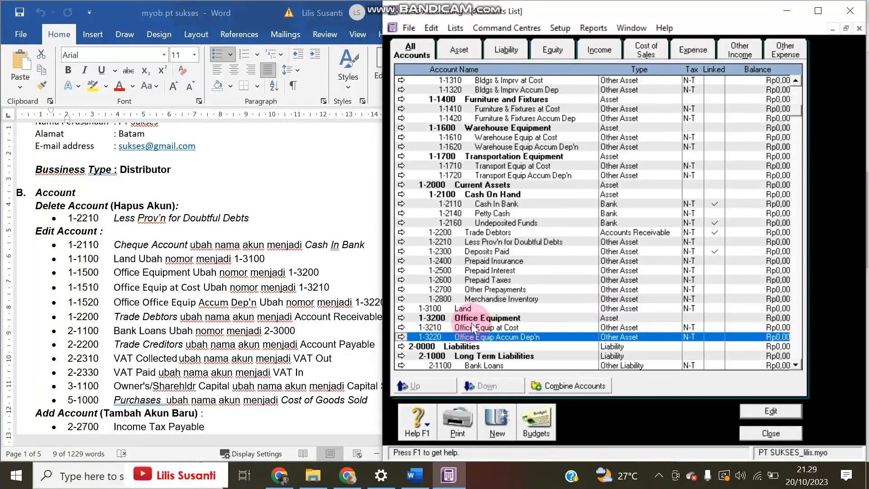
# Highlight the Trade Debtors instruction in the Word notes
pyautogui.click(284, 279)
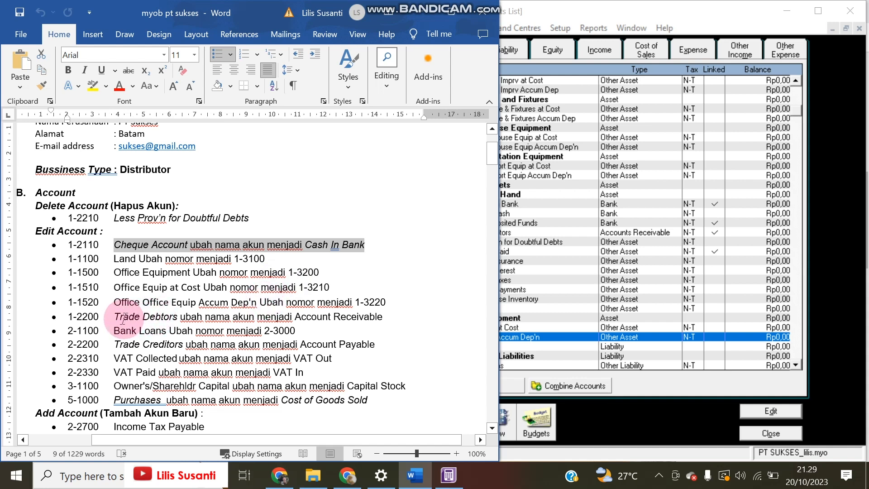
pyautogui.moveTo(115, 316); pyautogui.dragTo(185, 315)
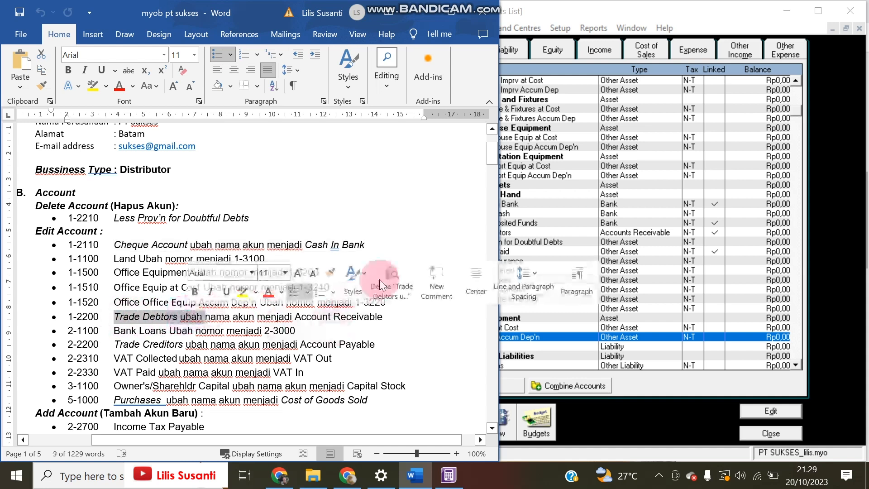
pyautogui.click(719, 119)
# Change the name of account 1-2200 from Trade Debtors to 'Account Receivable'
pyautogui.doubleClick(501, 231)
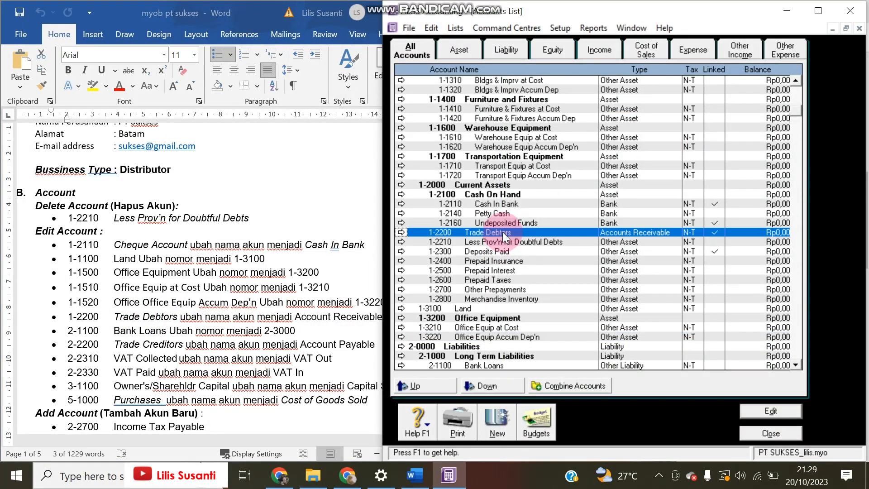
pyautogui.click(584, 163)
pyautogui.write('A')
pyautogui.write('ccount')
pyautogui.write(' Recei')
pyautogui.write('ba')
pyautogui.write('b')
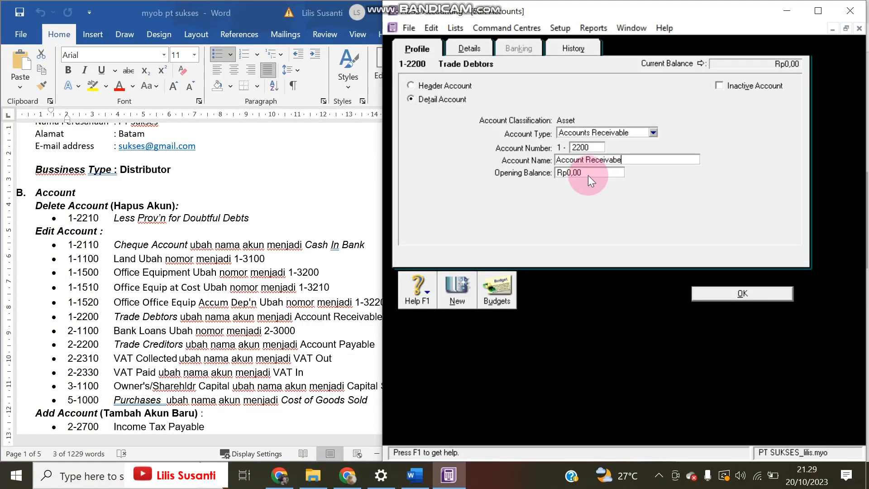
pyautogui.write('le')
pyautogui.click(726, 292)
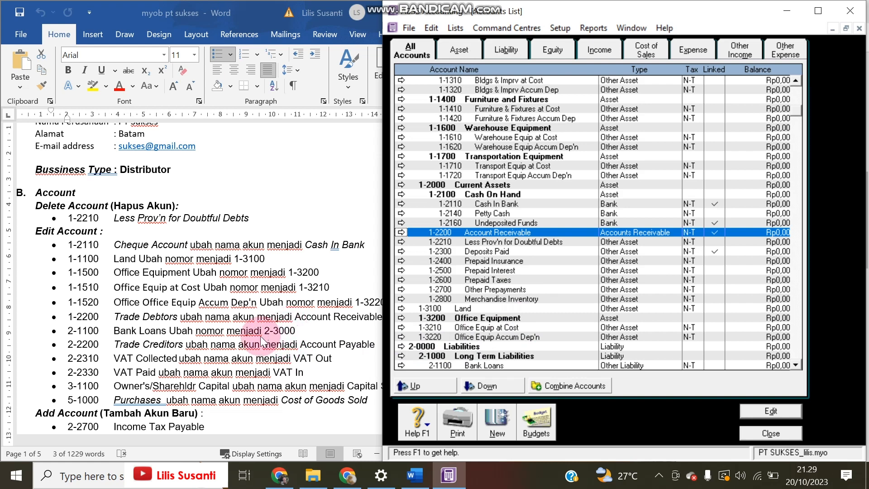
pyautogui.scroll(-1, 491, 336)
# Renumber the Bank Loans account from 2-1100 to 2-3000
pyautogui.doubleClick(493, 337)
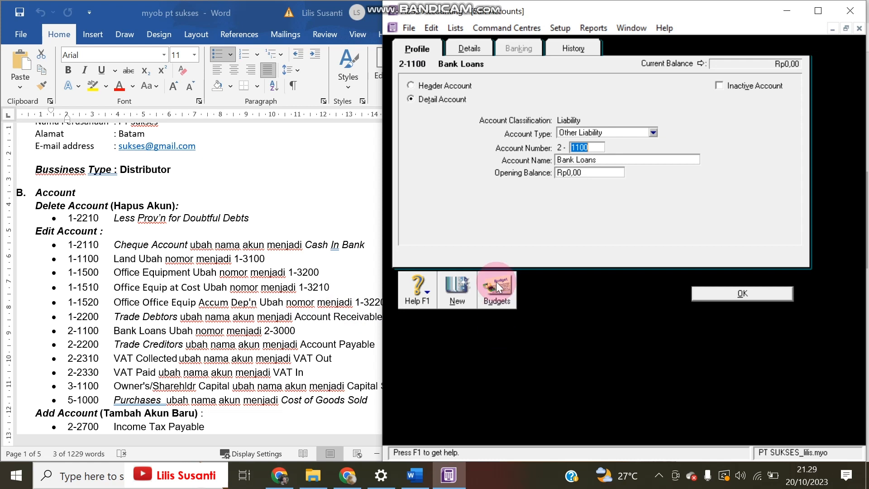
pyautogui.click(269, 381)
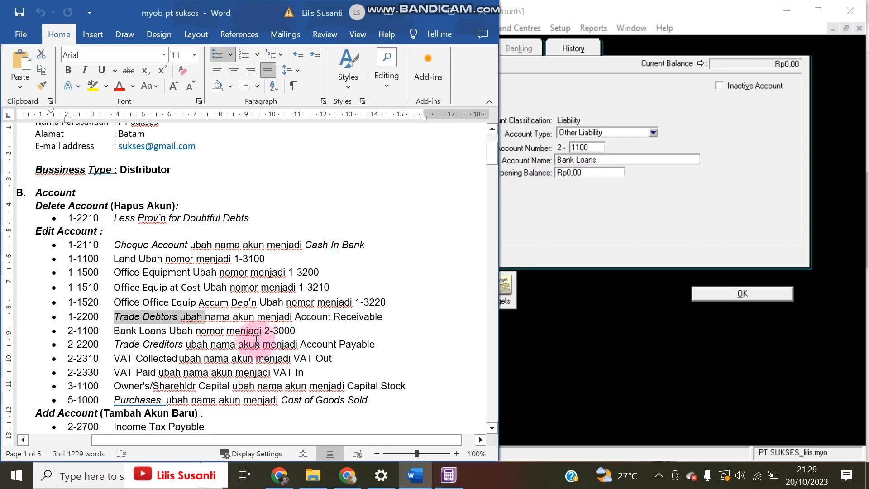
pyautogui.click(675, 199)
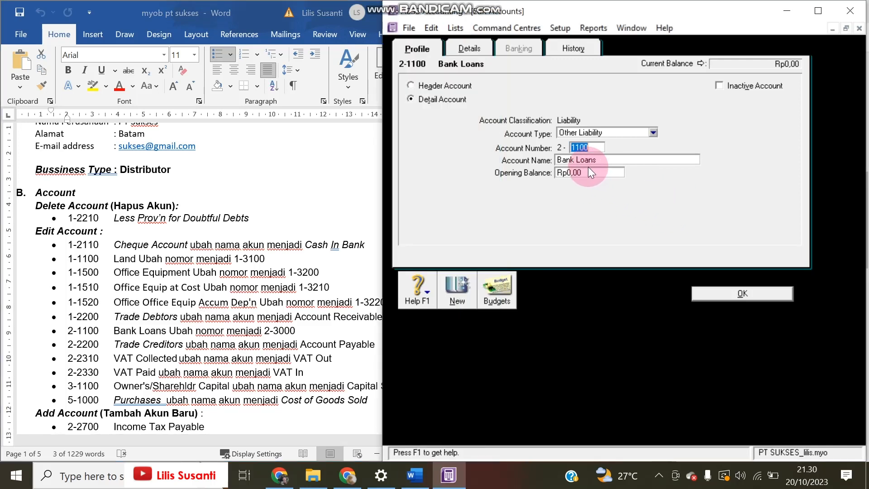
pyautogui.write('3000')
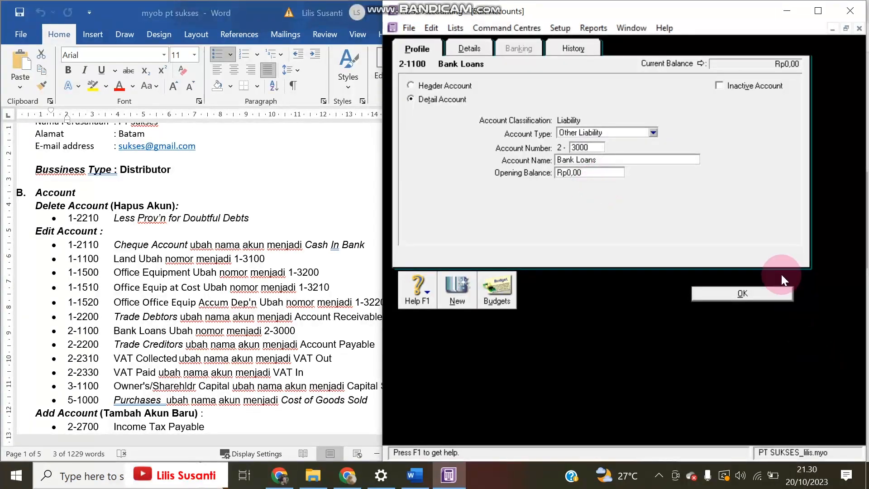
pyautogui.click(762, 291)
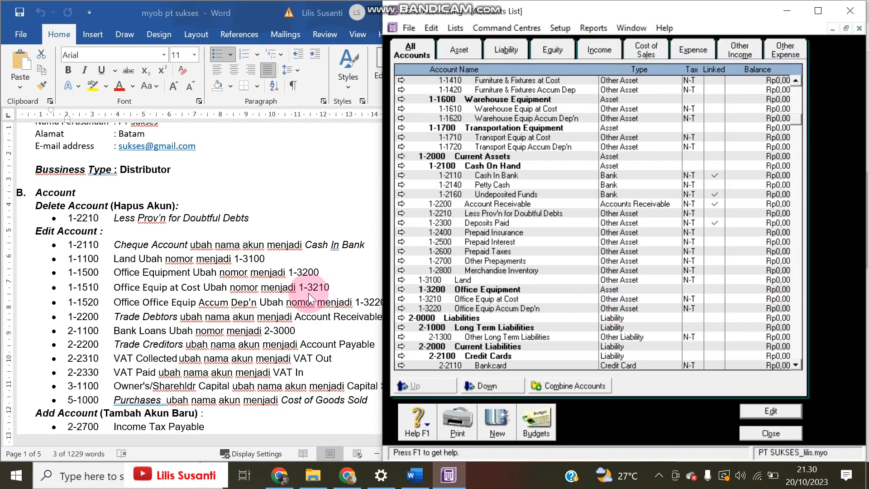
# Check the Word list of account changes, then open account 2-2200 Trade Creditors for editing
pyautogui.click(82, 307)
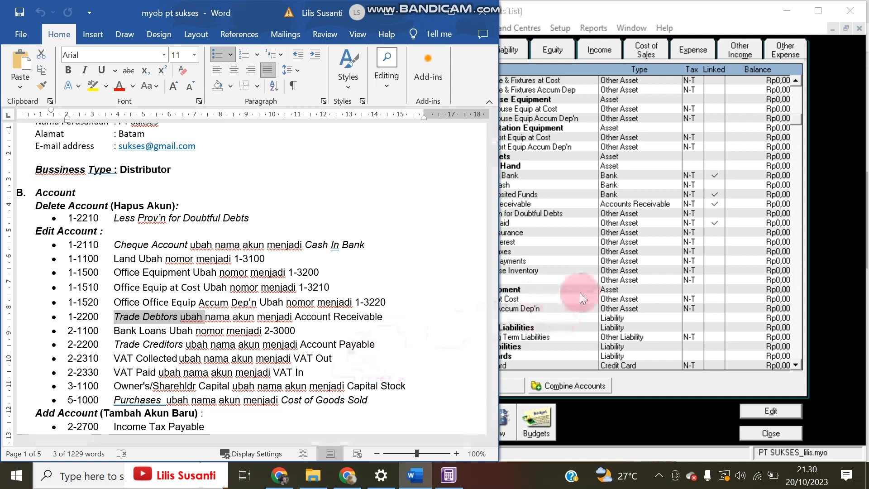
pyautogui.click(607, 251)
pyautogui.scroll(-1, 519, 330)
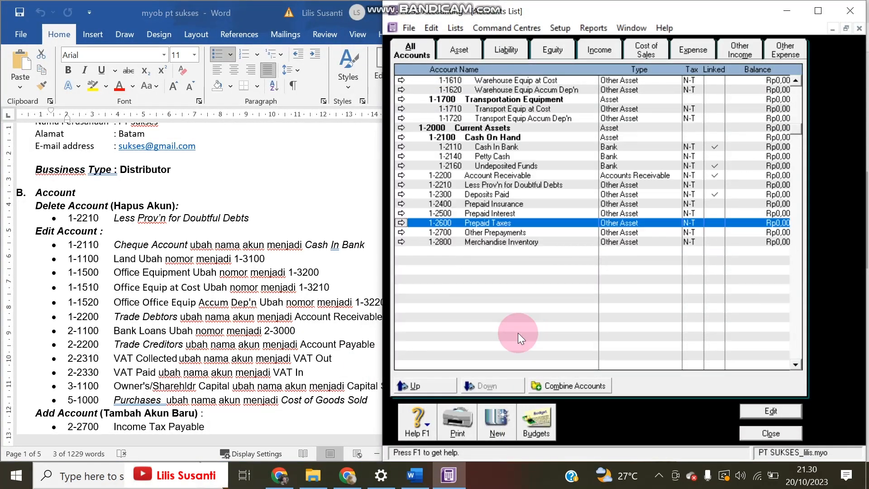
pyautogui.scroll(-1, 499, 319)
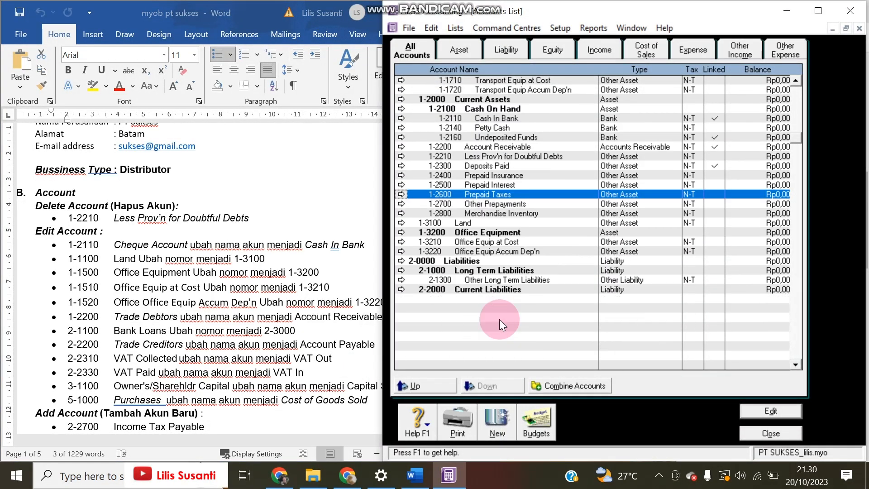
pyautogui.doubleClick(496, 346)
# Rename account 2-2200 Trade Creditors to Account Payable
pyautogui.click(581, 163)
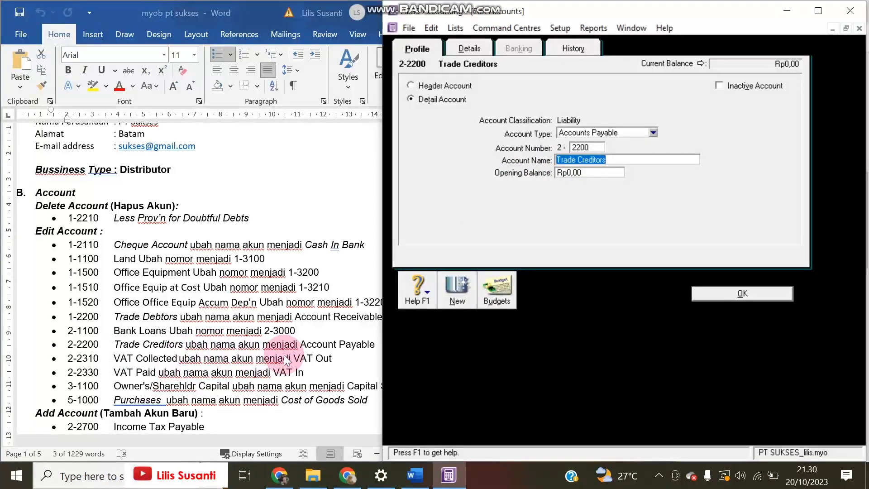
pyautogui.write('Account Payable')
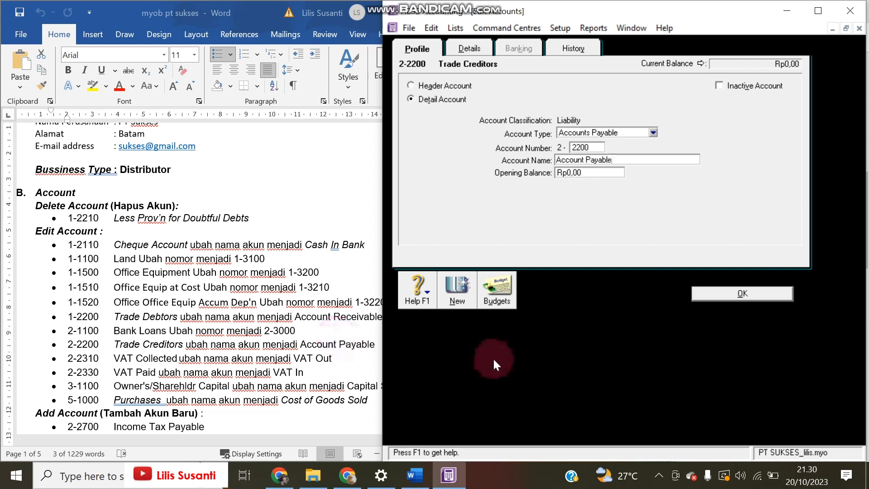
pyautogui.click(756, 293)
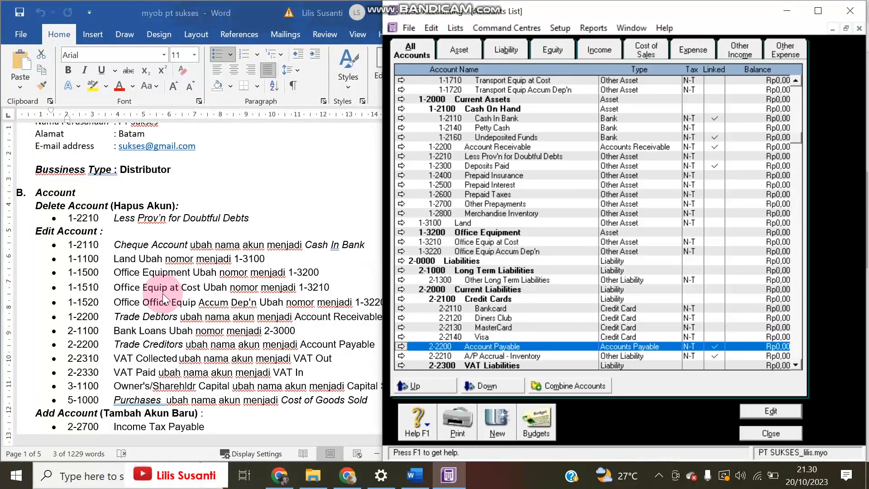
pyautogui.click(267, 348)
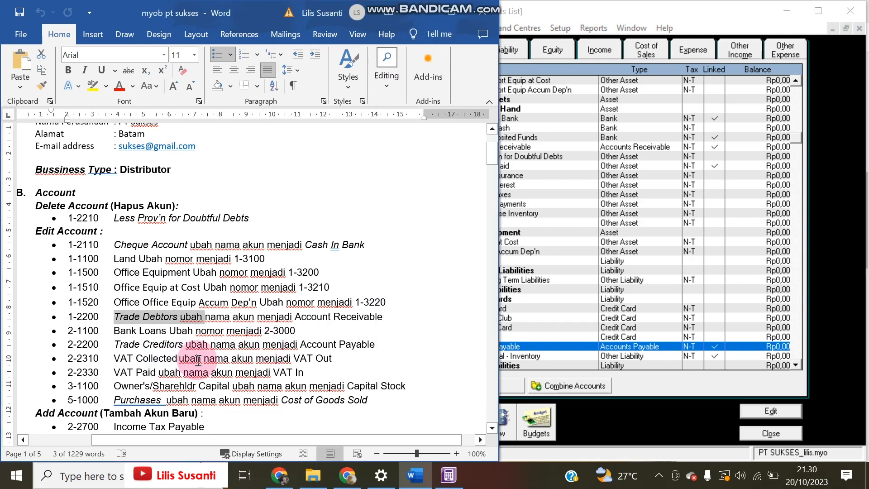
pyautogui.click(721, 210)
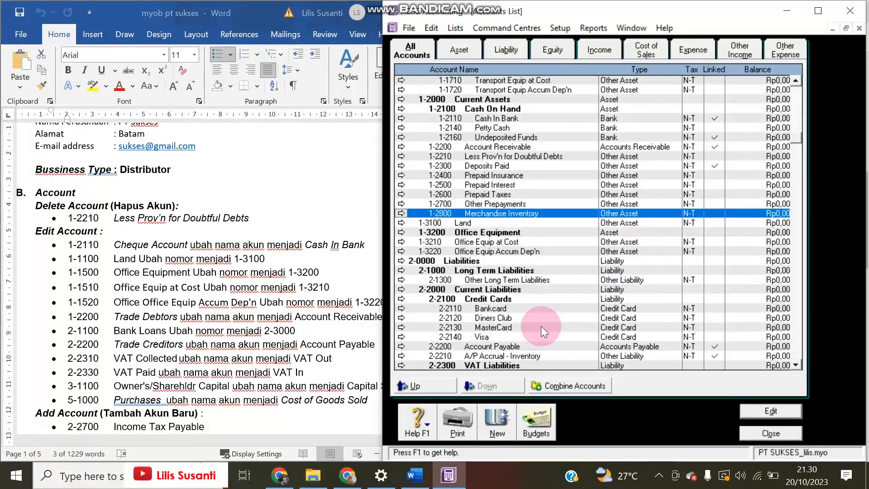
# Rename 2-2310 VAT Collected to VAT Out and 2-2330 VAT Paid to VAT IN
pyautogui.scroll(-2, 523, 333)
pyautogui.doubleClick(507, 318)
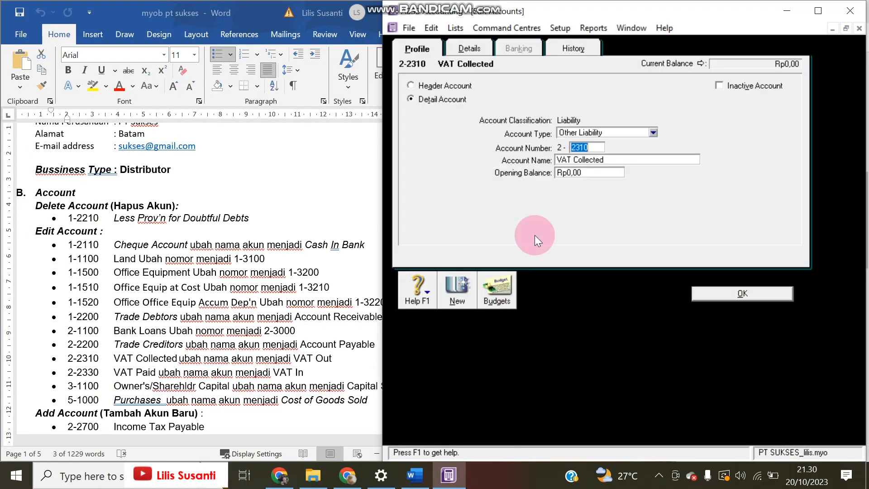
pyautogui.click(609, 160)
pyautogui.moveTo(573, 159); pyautogui.dragTo(673, 160)
pyautogui.write('Out')
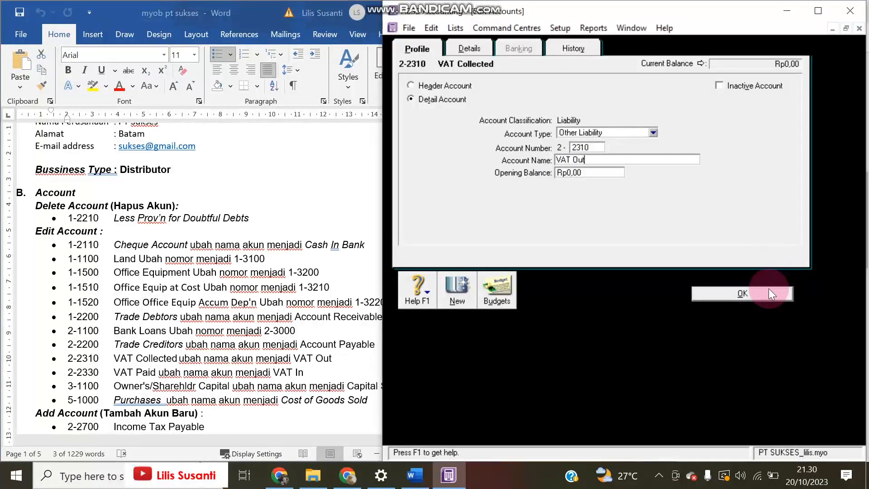
pyautogui.click(724, 292)
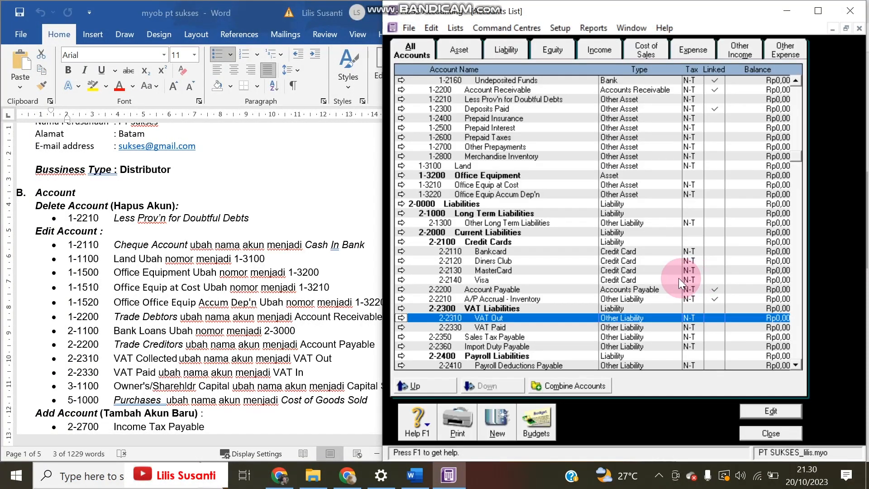
pyautogui.doubleClick(503, 328)
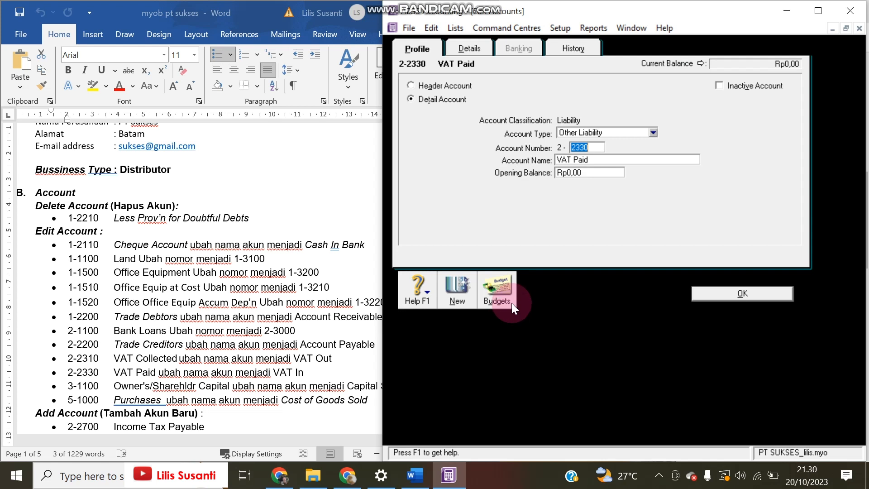
pyautogui.moveTo(573, 159); pyautogui.dragTo(655, 159)
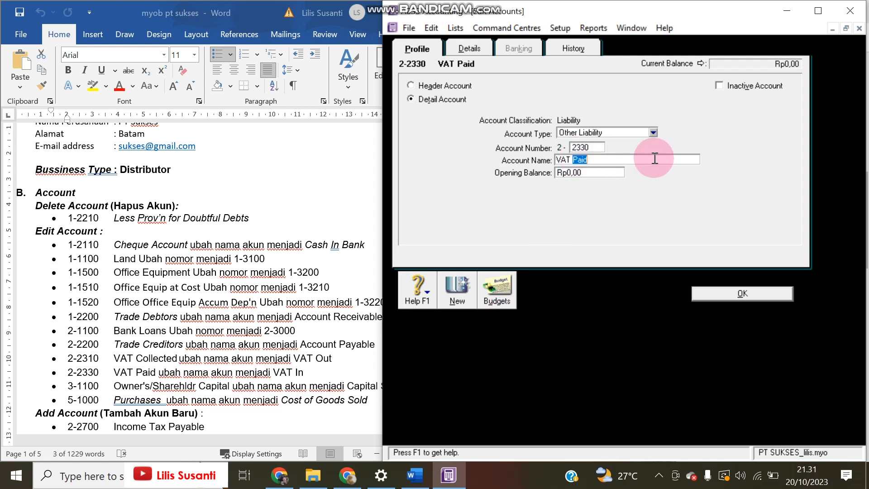
pyautogui.write('IN')
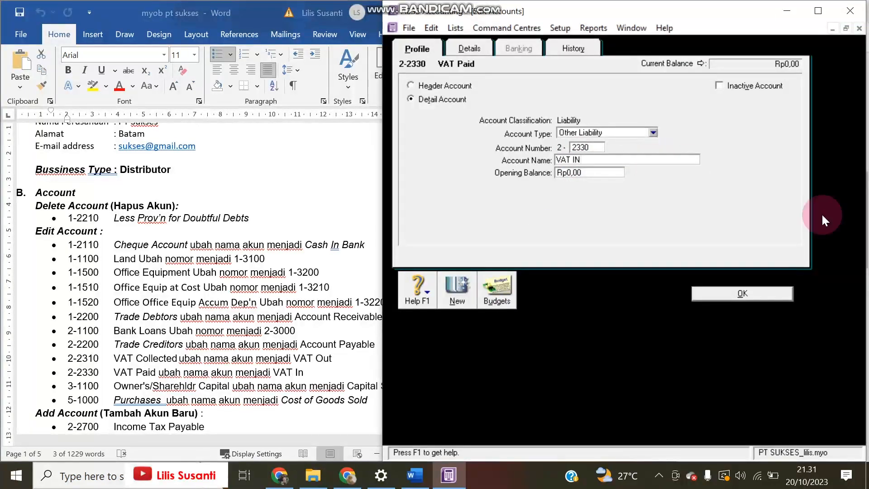
pyautogui.click(745, 293)
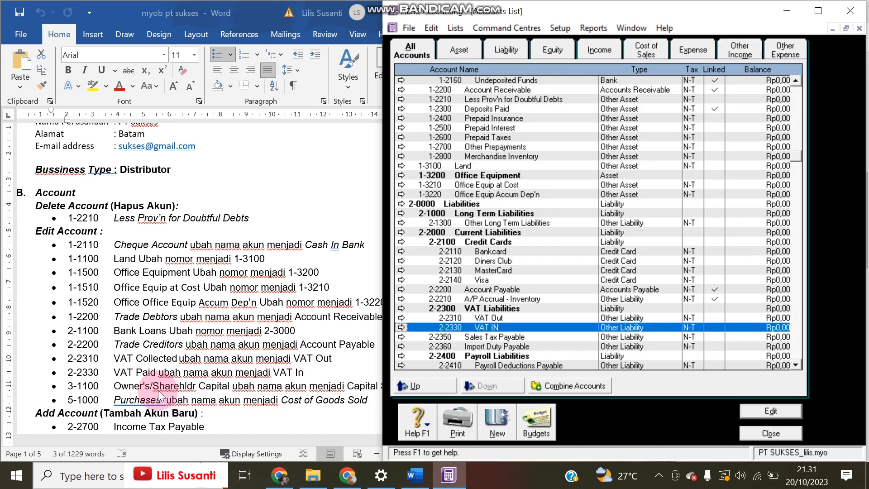
# Copy Capital Stock from the notes and rename account 3-1100 to it
pyautogui.click(354, 370)
pyautogui.moveTo(353, 386); pyautogui.dragTo(407, 387)
pyautogui.hotkey('ctrl', 'c')
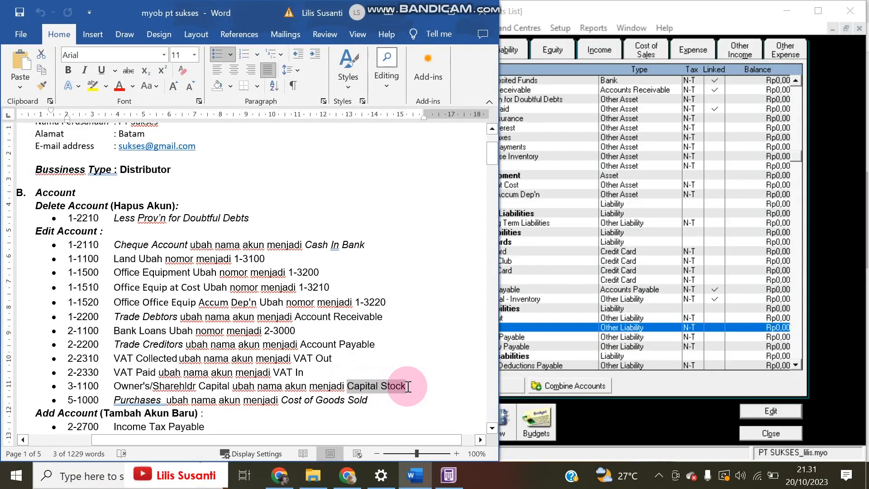
pyautogui.click(498, 325)
pyautogui.scroll(-4, 501, 335)
pyautogui.click(514, 328)
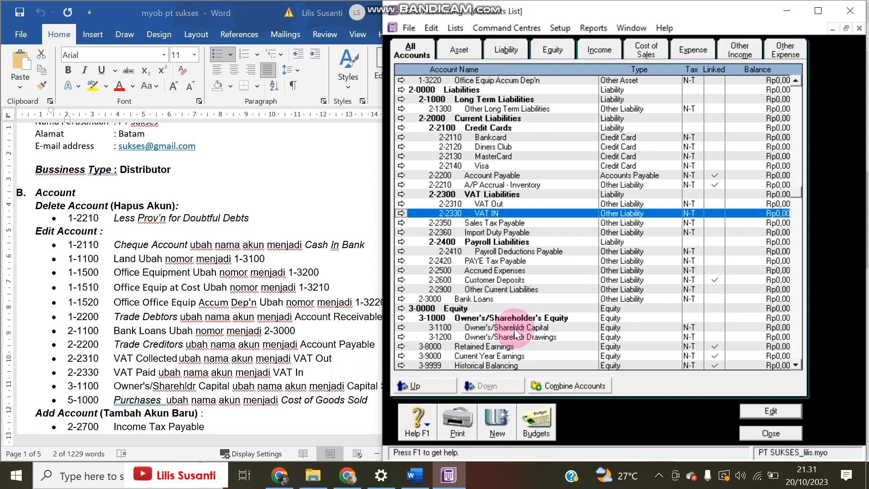
pyautogui.doubleClick(514, 328)
pyautogui.press('Tab')
pyautogui.hotkey('ctrl', 'v')
pyautogui.click(688, 293)
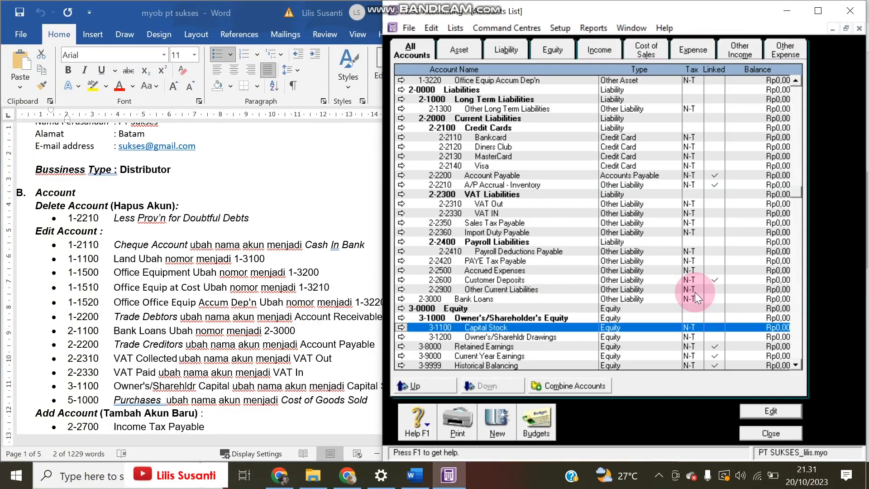
# Copy Cost of Goods Sold from the notes and rename account 5-1000 Purchases to it
pyautogui.click(273, 377)
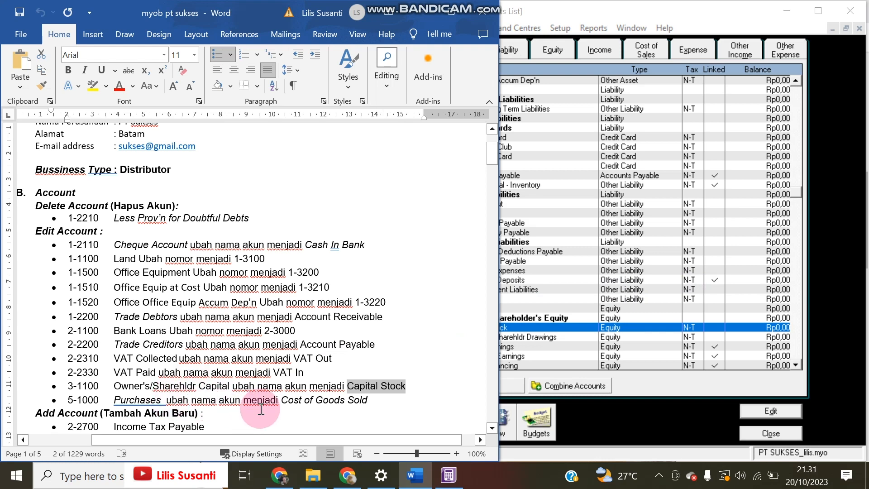
pyautogui.moveTo(283, 401); pyautogui.dragTo(370, 400)
pyautogui.hotkey('ctrl', 'c')
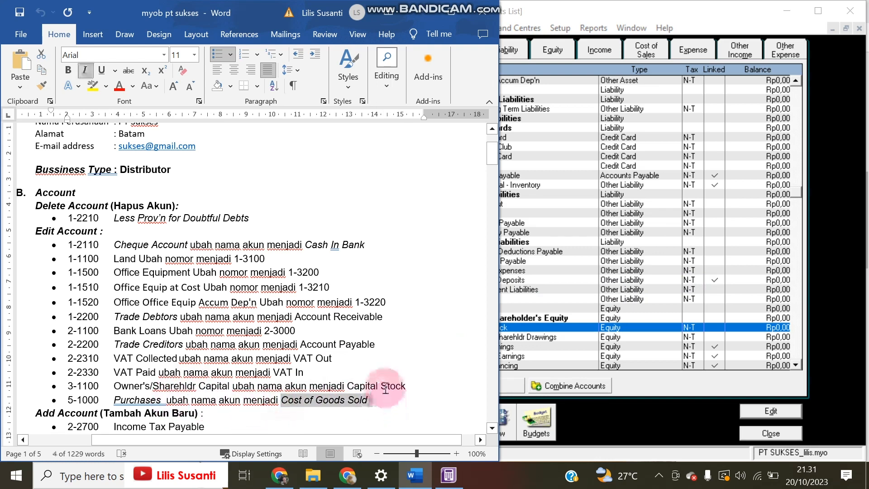
pyautogui.click(637, 256)
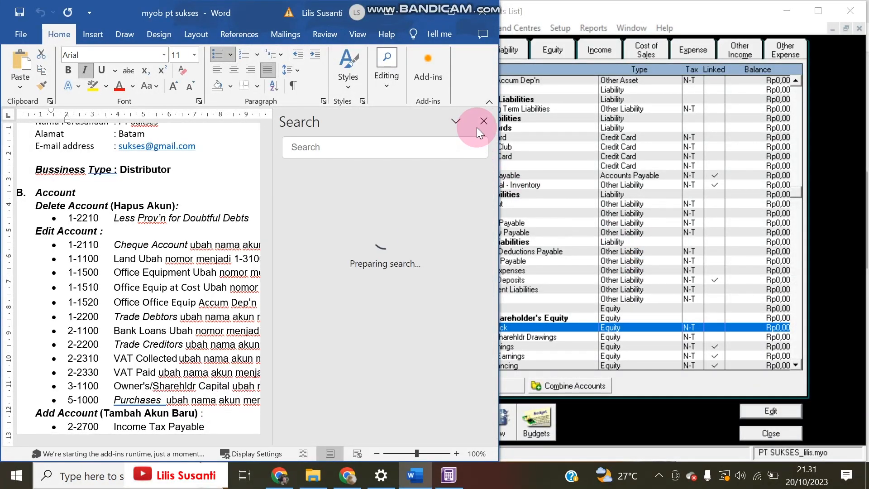
pyautogui.click(484, 120)
pyautogui.click(618, 278)
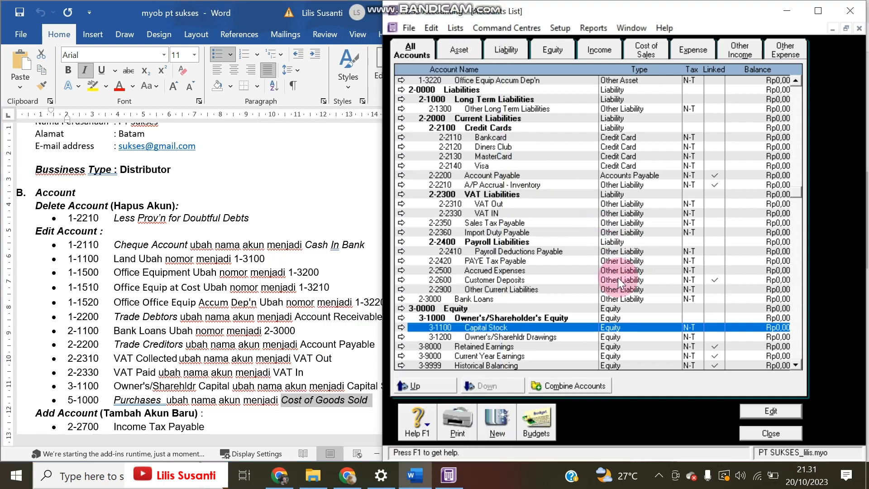
pyautogui.scroll(-5, 513, 300)
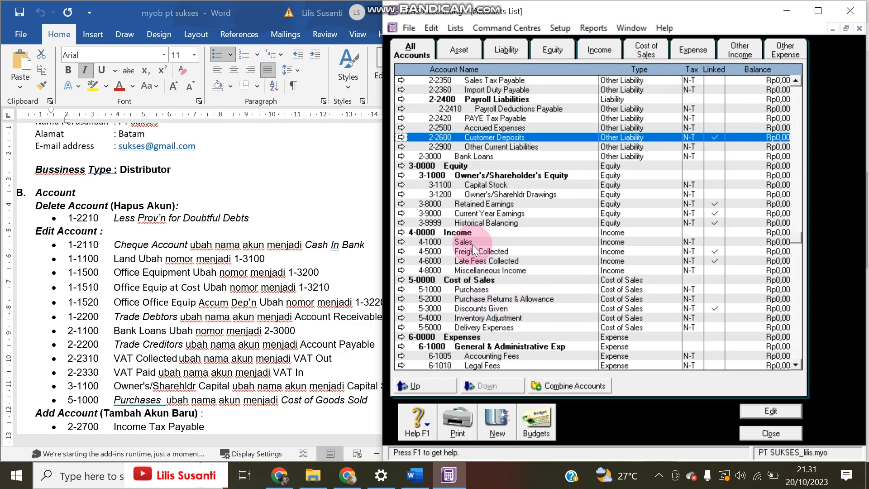
pyautogui.doubleClick(473, 288)
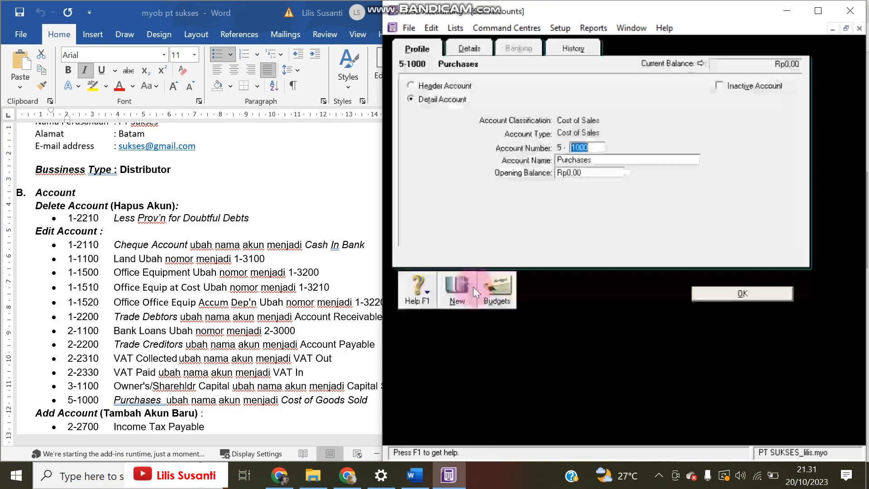
pyautogui.doubleClick(599, 159)
pyautogui.hotkey('ctrl', 'v')
pyautogui.click(707, 292)
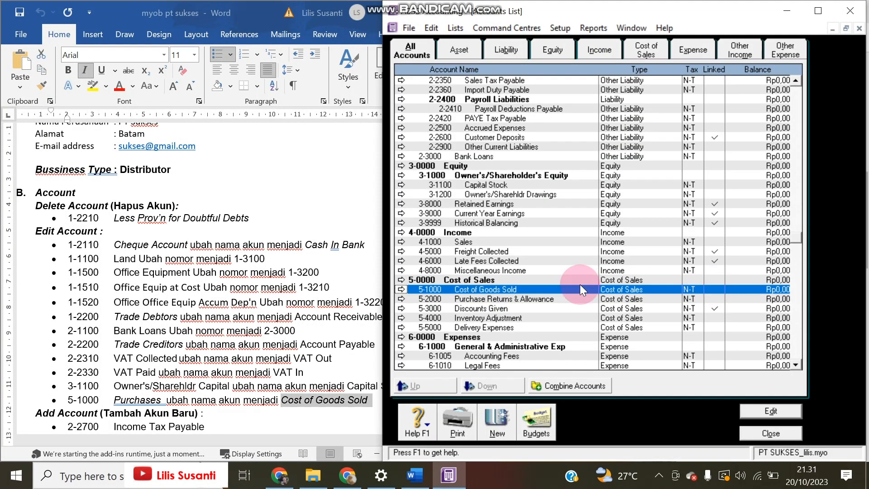
pyautogui.click(255, 350)
pyautogui.scroll(-3, 253, 353)
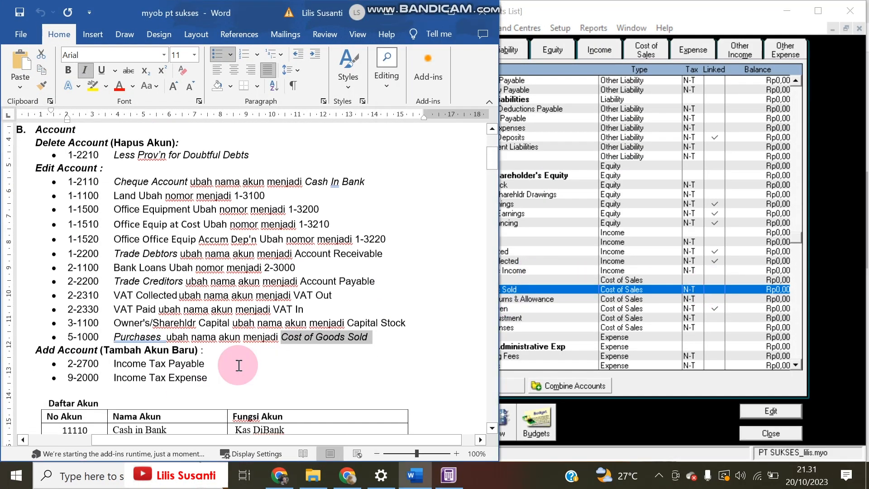
# Create Other Liability account 2-2700 named Income Tax Expense
pyautogui.click(583, 167)
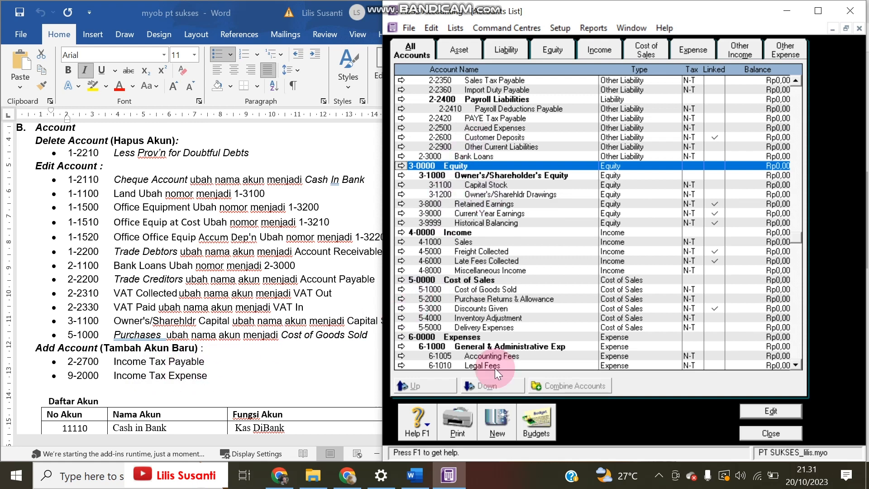
pyautogui.click(492, 427)
pyautogui.click(585, 131)
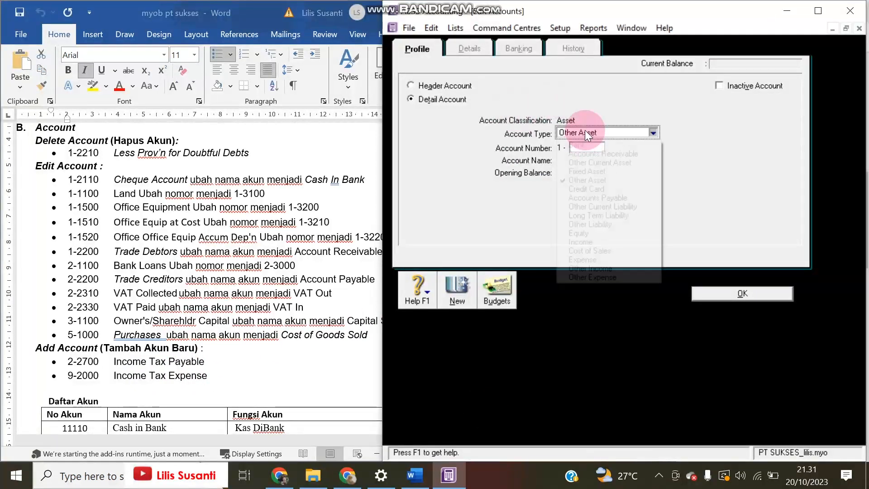
pyautogui.click(581, 226)
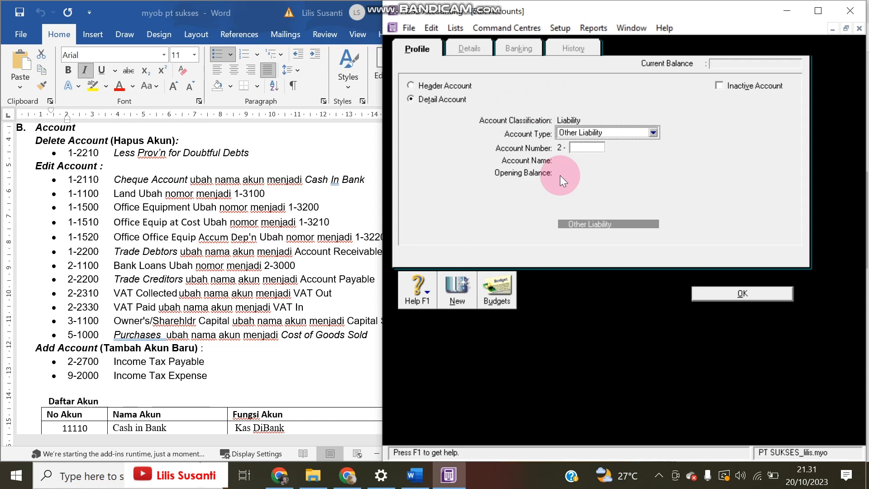
pyautogui.click(580, 151)
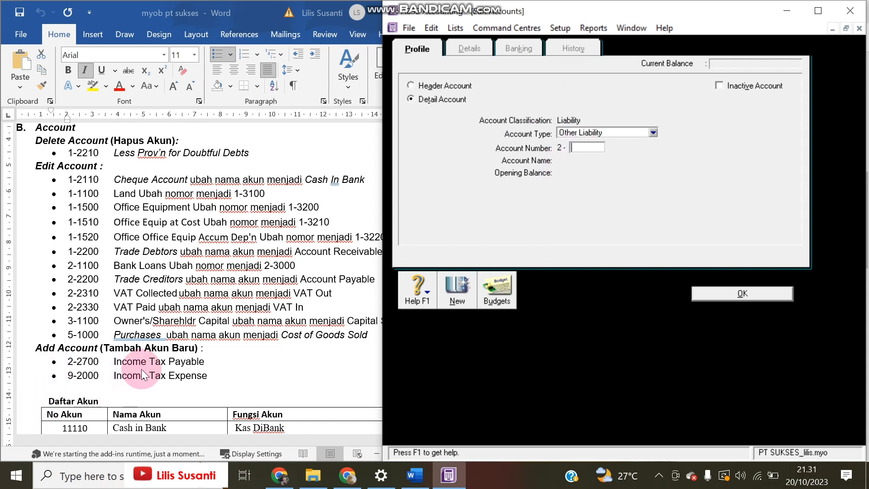
pyautogui.write('2700')
pyautogui.press('Tab')
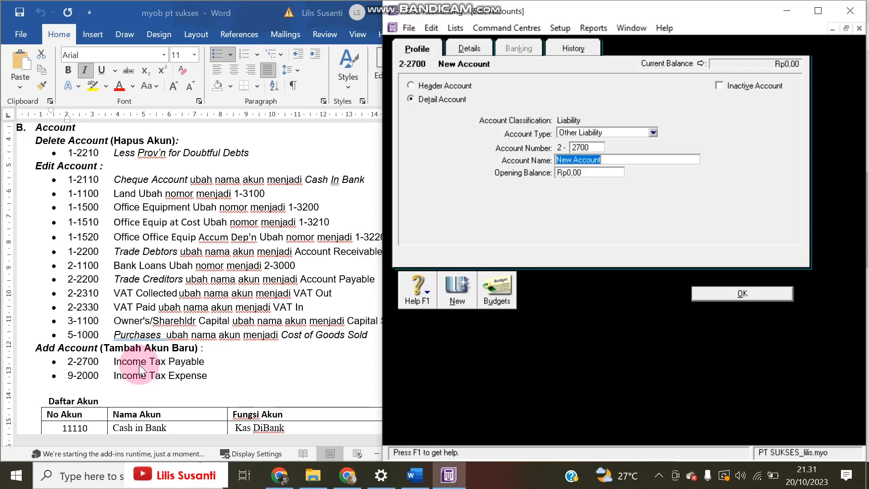
pyautogui.write('Income Tax Expense')
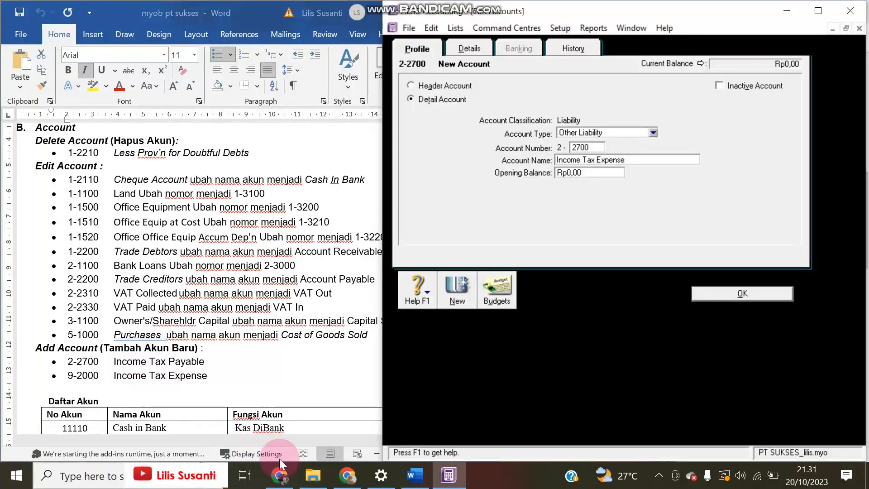
pyautogui.click(744, 294)
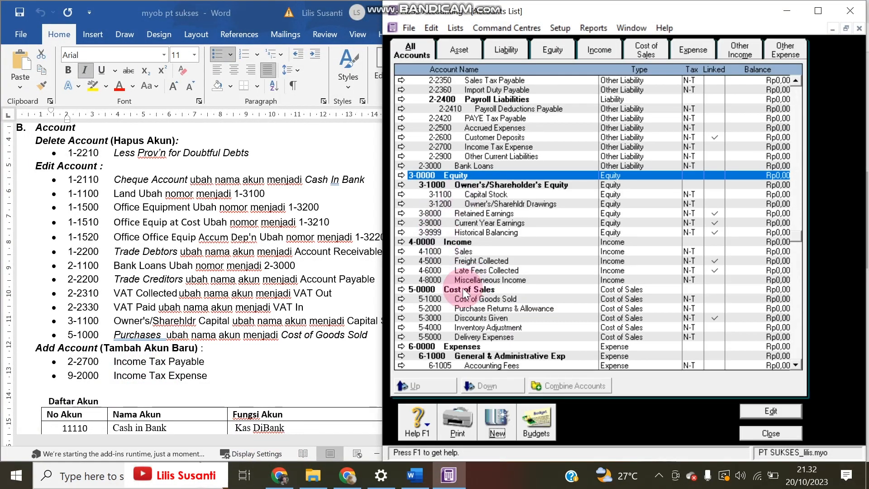
# Create Other Expense account 9-2000 named Income Tax Expense
pyautogui.click(495, 427)
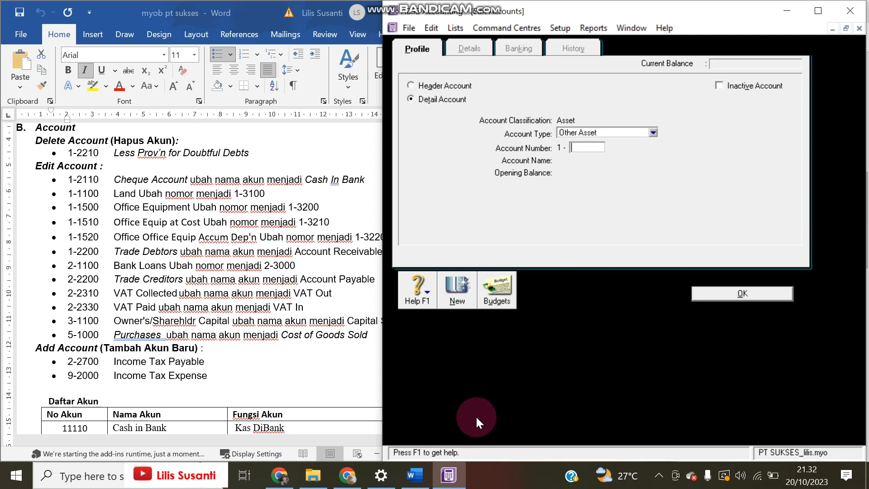
pyautogui.click(612, 132)
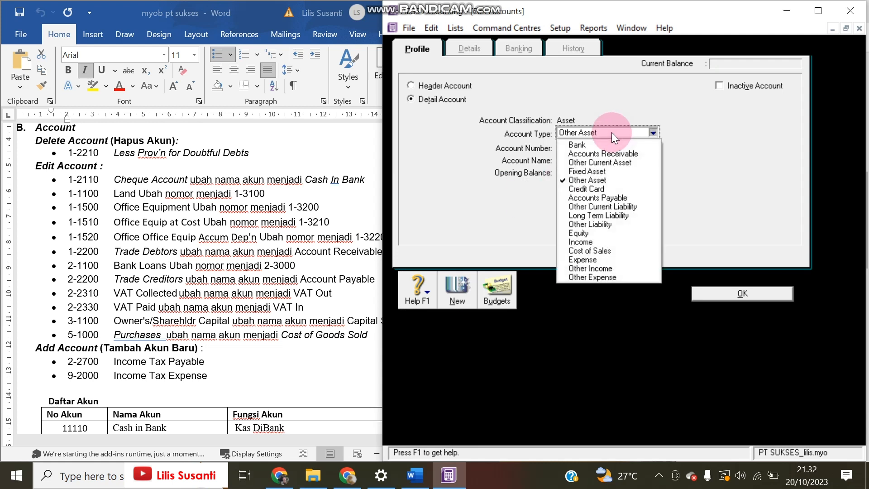
pyautogui.click(595, 277)
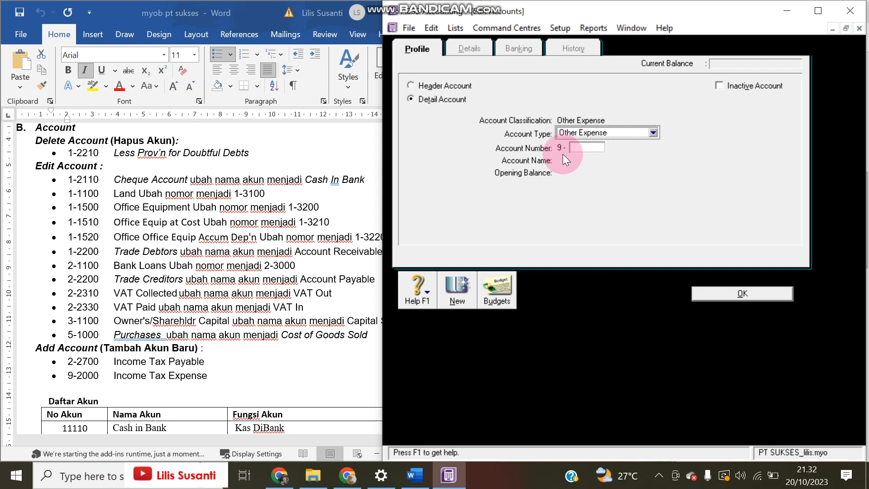
pyautogui.click(580, 148)
pyautogui.write('2000')
pyautogui.press('Tab')
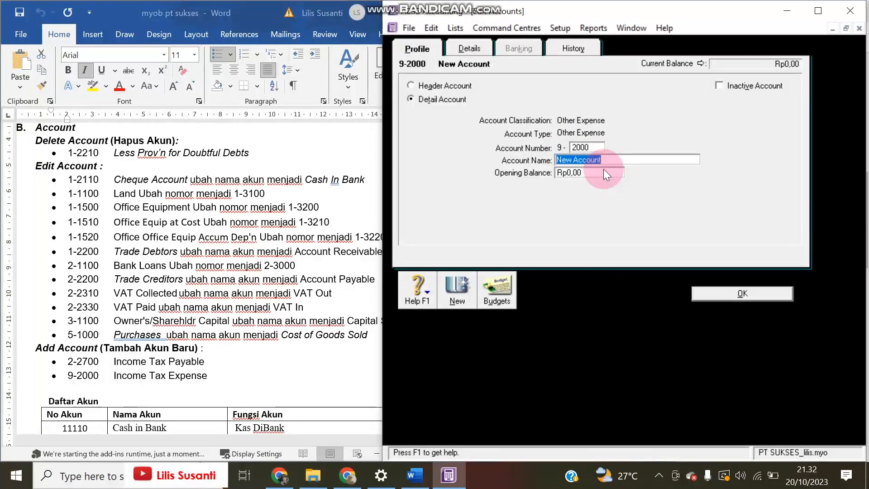
pyautogui.write('Income Tax Expense')
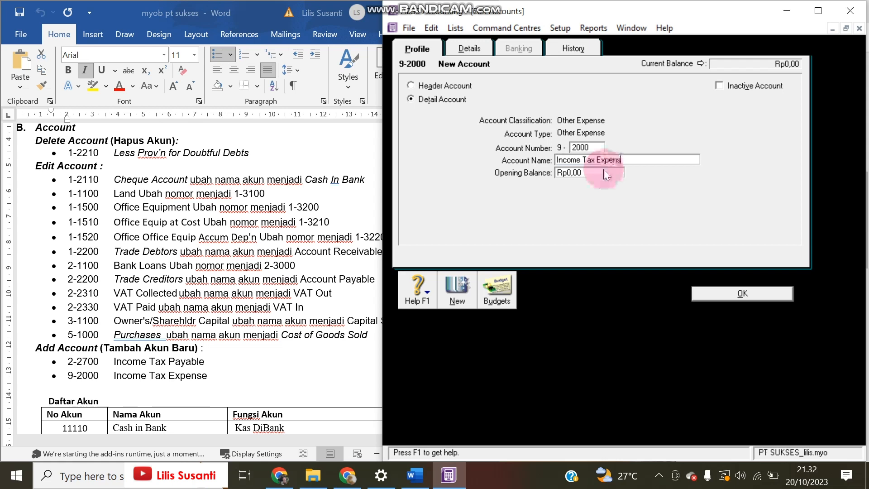
pyautogui.click(732, 293)
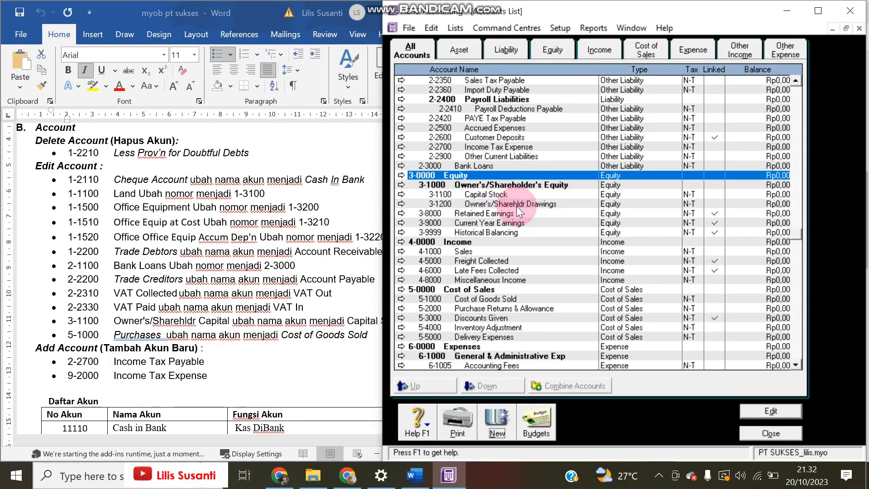
# Rename account 2-2700 from Income Tax Expense to Income Tax Payable
pyautogui.click(524, 148)
pyautogui.doubleClick(524, 148)
pyautogui.press('Tab')
pyautogui.moveTo(597, 159); pyautogui.dragTo(684, 161)
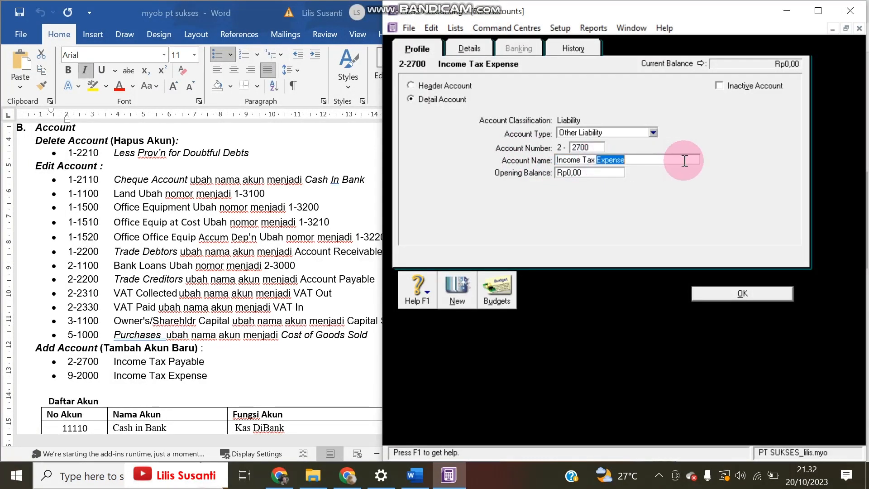
pyautogui.write('Payable')
pyautogui.click(713, 293)
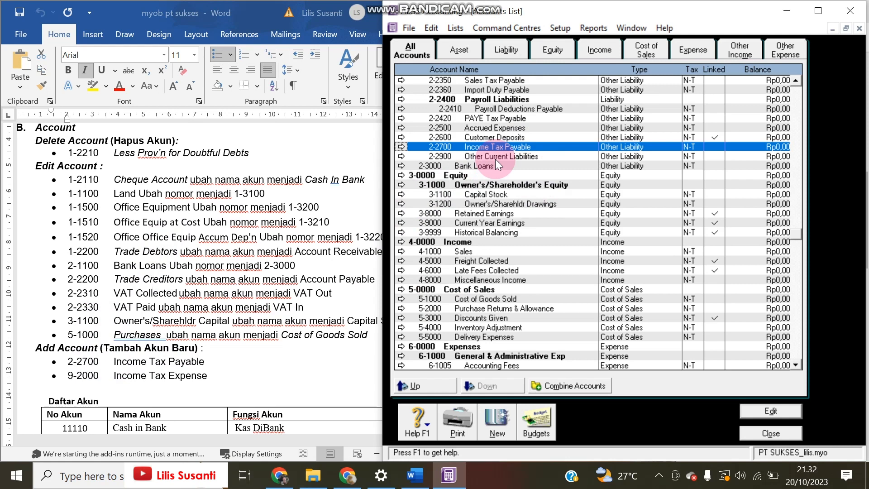
# Filter to Other Expense accounts to confirm 9-2000, then bring the Word notes forward
pyautogui.click(782, 51)
pyautogui.click(512, 100)
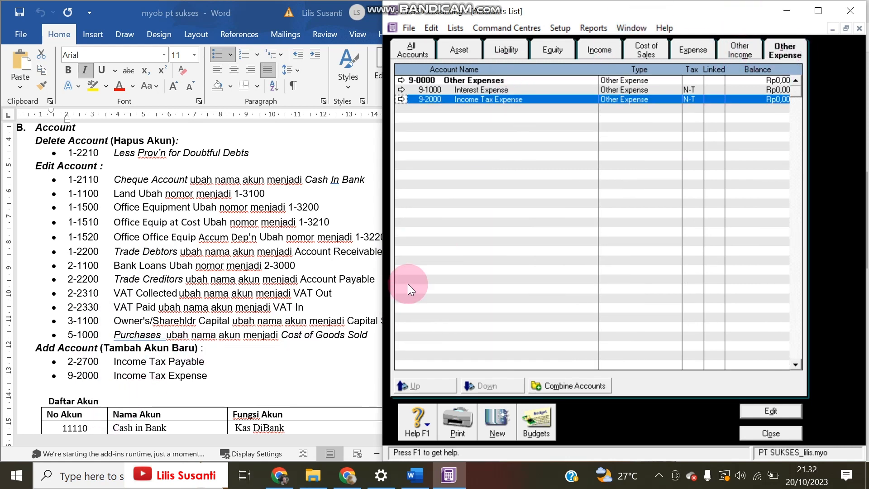
pyautogui.click(181, 375)
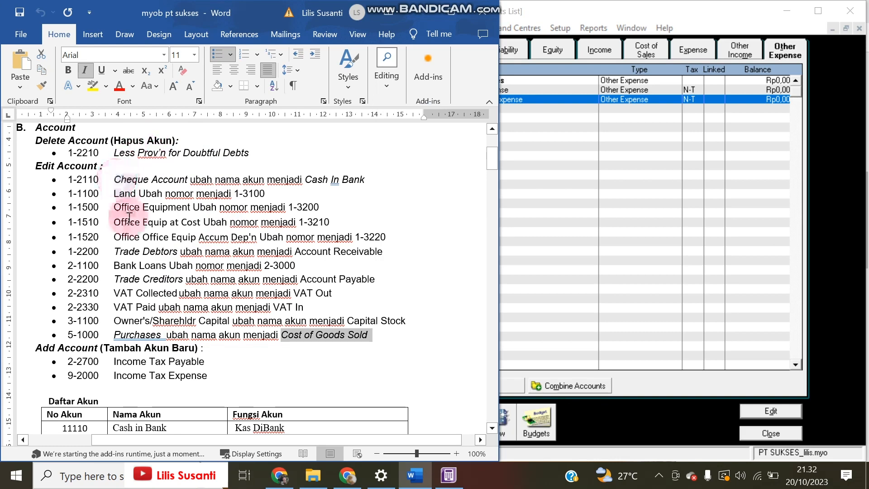
# Scroll the Word notes to the Daftar Saldo per 30 Nopember 2021 table, then switch back to ABSS
pyautogui.scroll(-5, 174, 258)
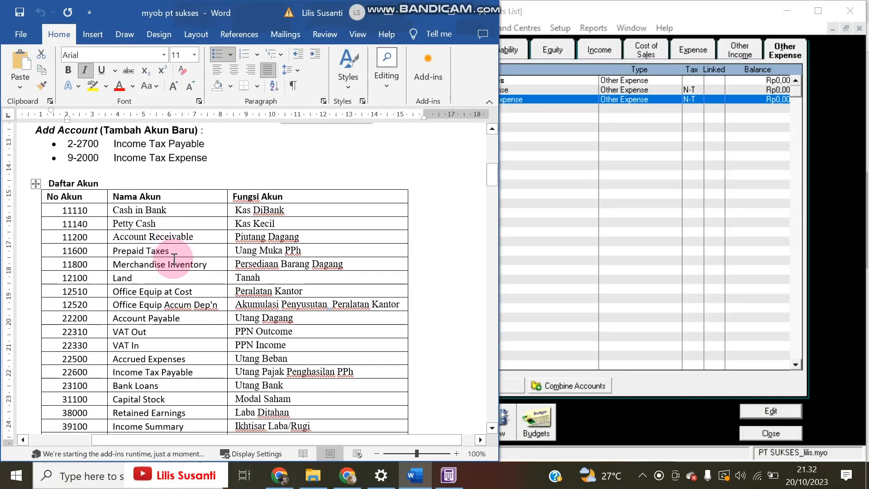
pyautogui.scroll(-15, 175, 258)
pyautogui.scroll(-2, 174, 252)
pyautogui.scroll(2, 174, 252)
pyautogui.scroll(-1, 174, 252)
pyautogui.scroll(1, 174, 252)
pyautogui.scroll(1, 174, 252)
pyautogui.scroll(-6, 175, 252)
pyautogui.scroll(-8, 174, 252)
pyautogui.scroll(6, 174, 252)
pyautogui.scroll(15, 174, 252)
pyautogui.scroll(-5, 175, 252)
pyautogui.scroll(-7, 174, 250)
pyautogui.scroll(1, 174, 252)
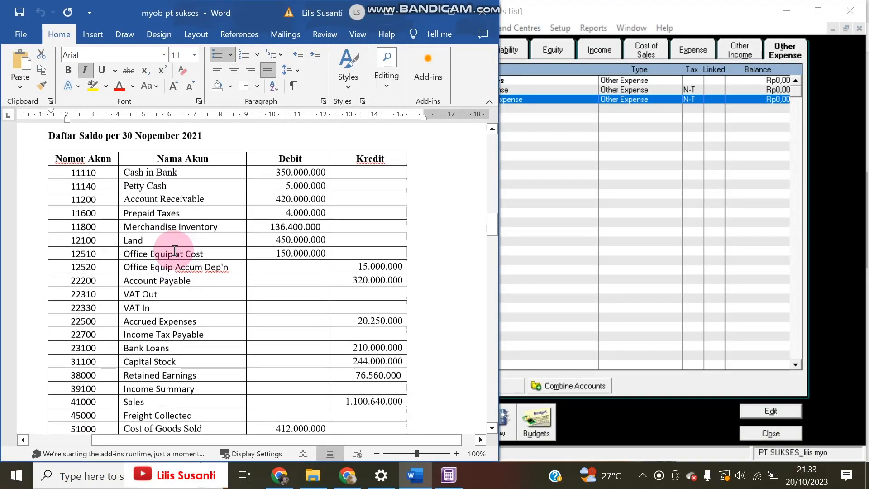
pyautogui.scroll(1, 175, 251)
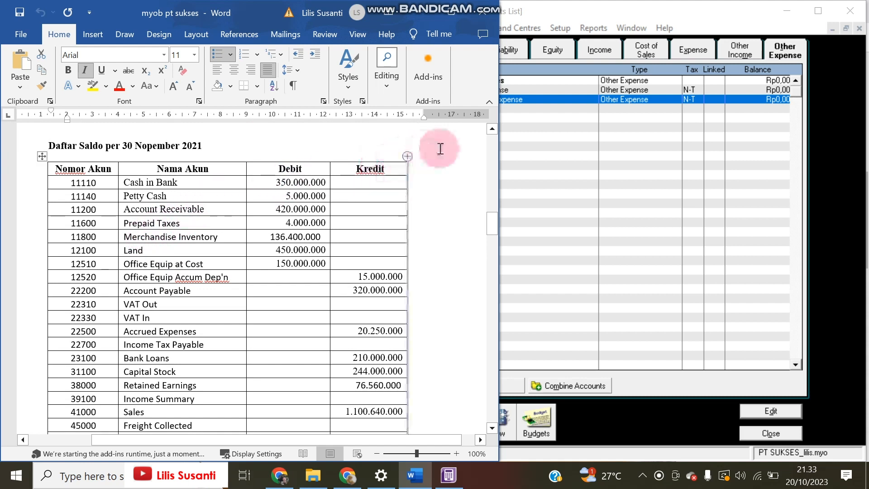
pyautogui.click(549, 147)
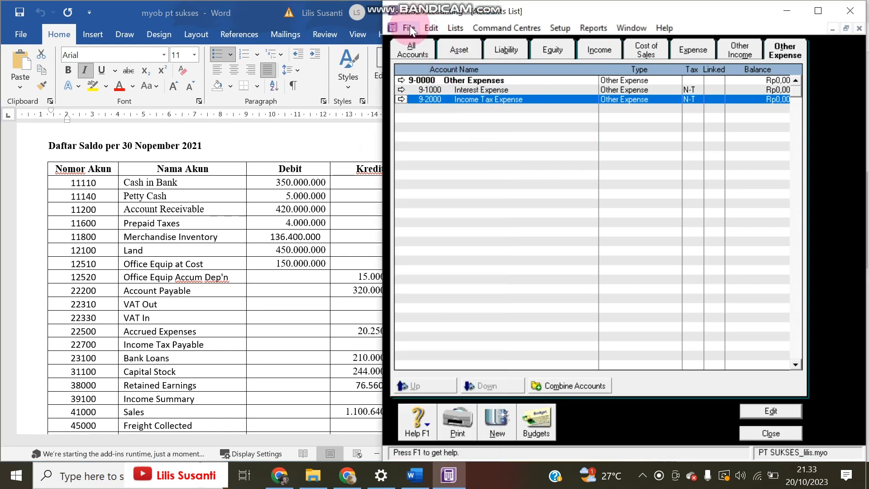
# In Account Opening Balances, enter Cash In Bank 350.000.000, Petty Cash 5.000.000 and Account Receivable 420.000.000
pyautogui.click(557, 27)
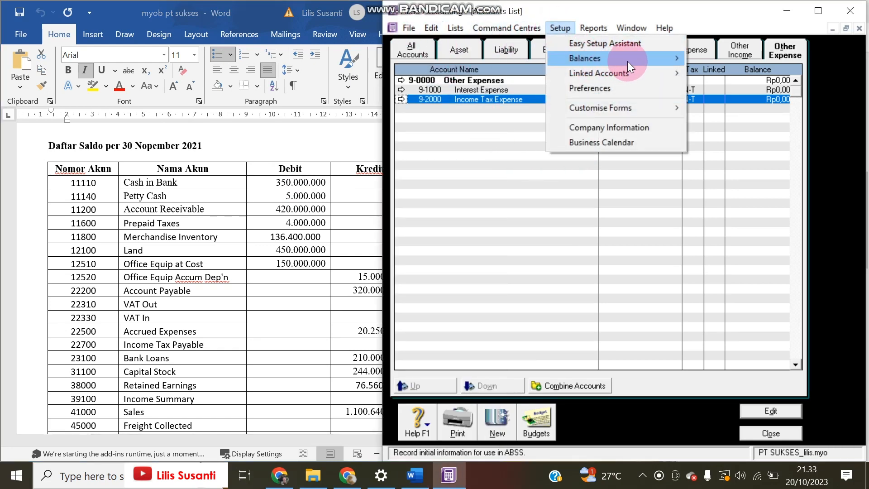
pyautogui.moveTo(628, 61)
pyautogui.click(746, 58)
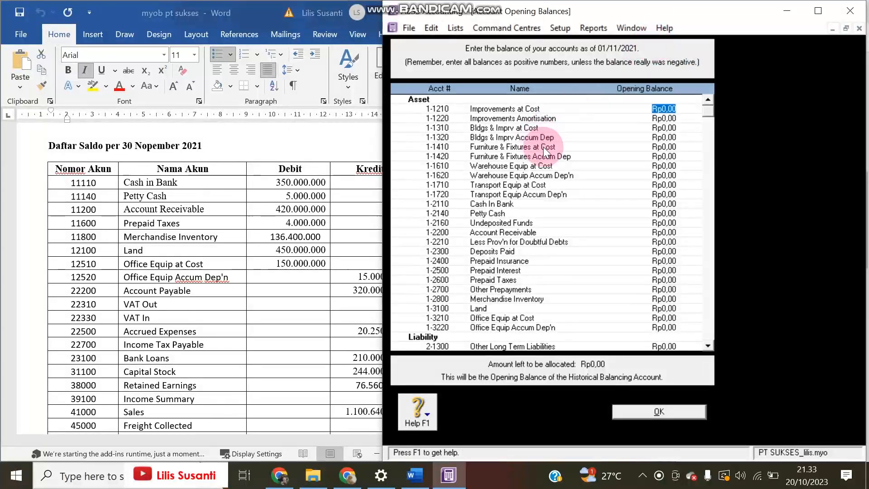
pyautogui.click(659, 203)
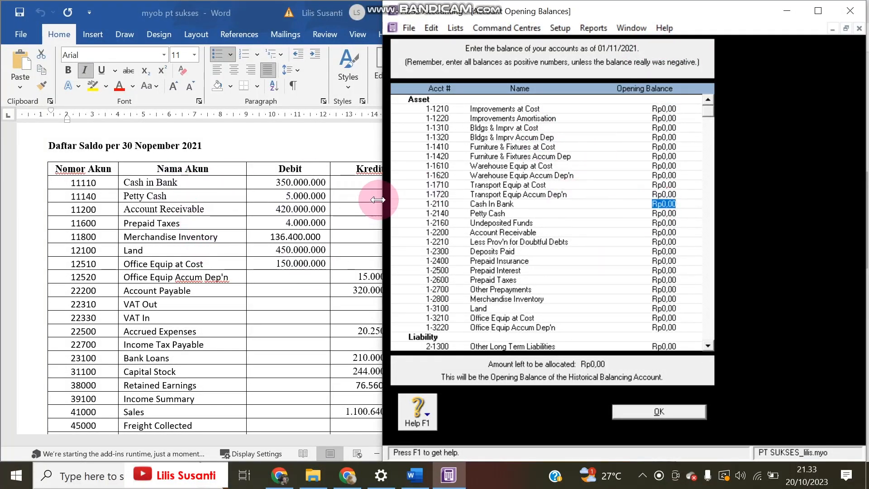
pyautogui.write('350.000.00')
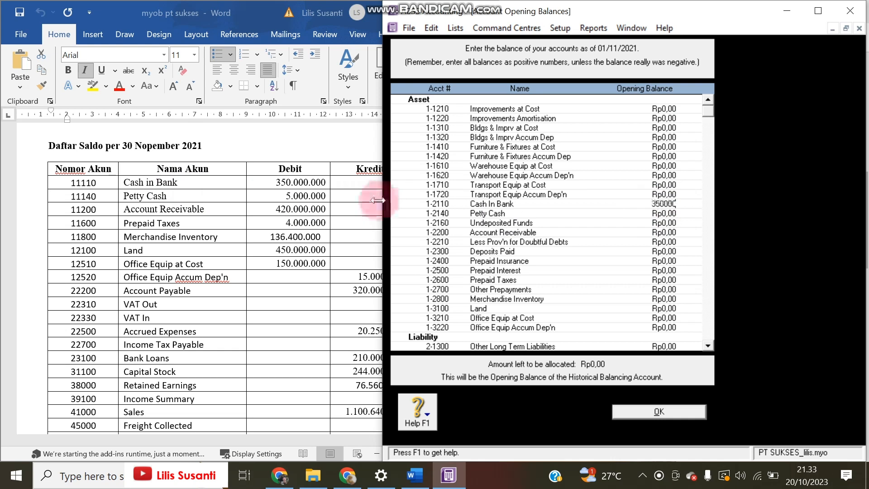
pyautogui.write('00')
pyautogui.press('Tab')
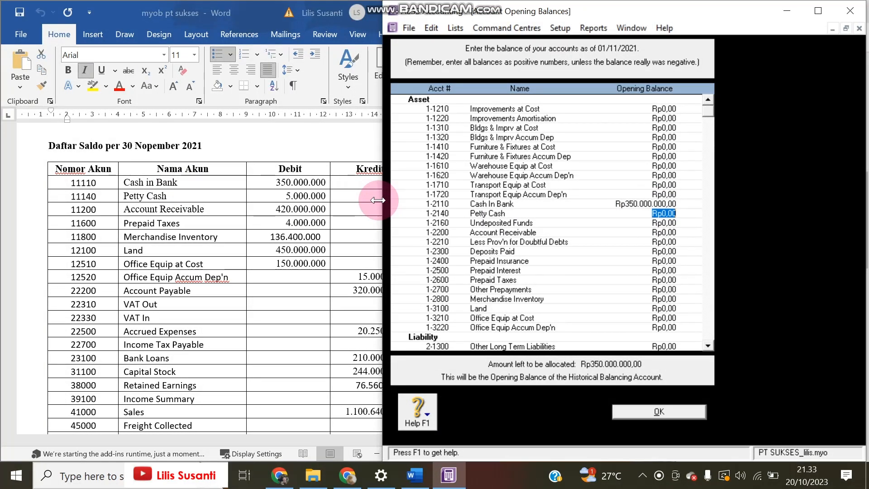
pyautogui.write('5000000')
pyautogui.press('Tab')
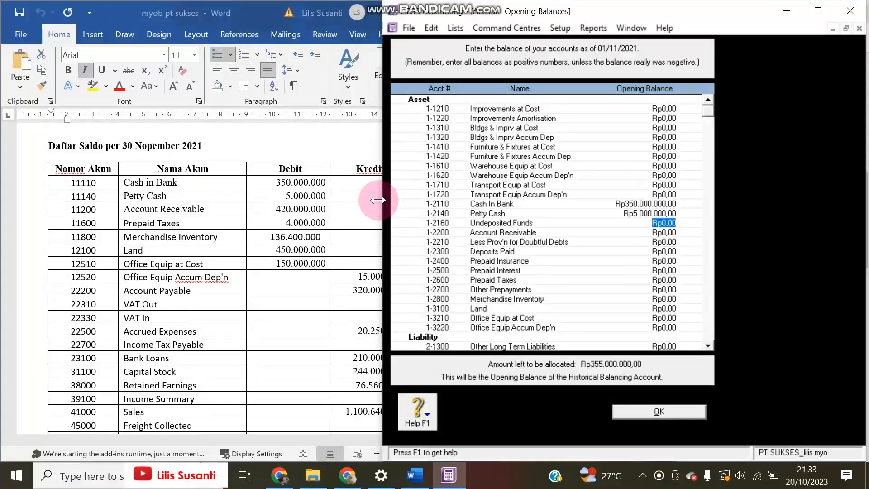
pyautogui.press('Tab')
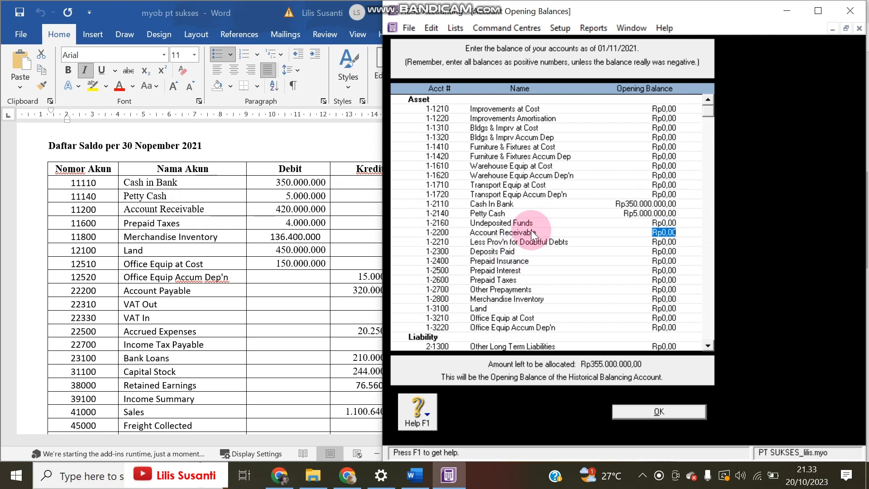
pyautogui.write('420.000.0')
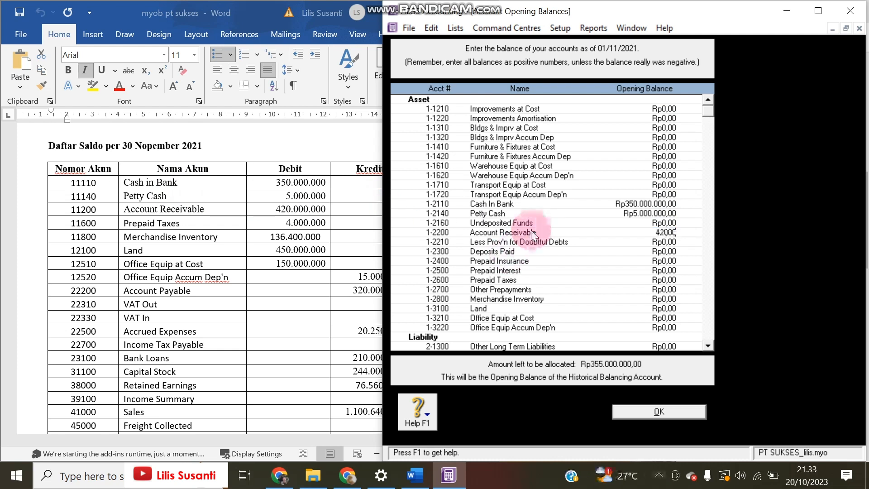
pyautogui.write('0000')
pyautogui.press('Tab')
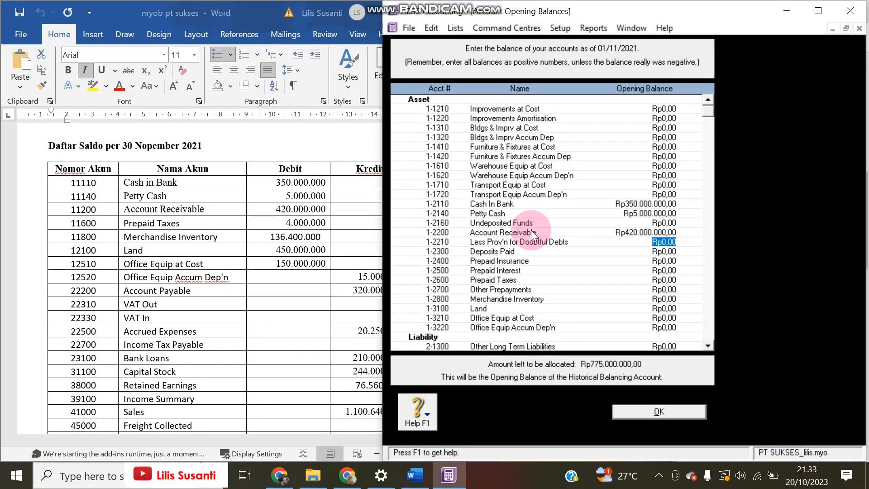
# Enter Prepaid Taxes 400.000, Merchandise Inventory 136.400.000, Land 450.000.000, Office Equip 150.000.000, Accum Dep'n -15.000.000
pyautogui.press('Tab')
pyautogui.press('Tab')
pyautogui.press('Tab')
pyautogui.press('Tab')
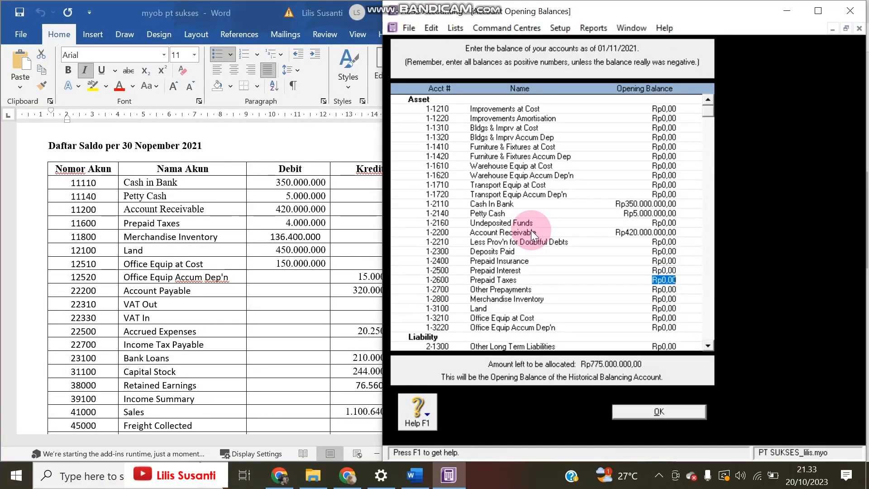
pyautogui.write('400000')
pyautogui.press('Tab')
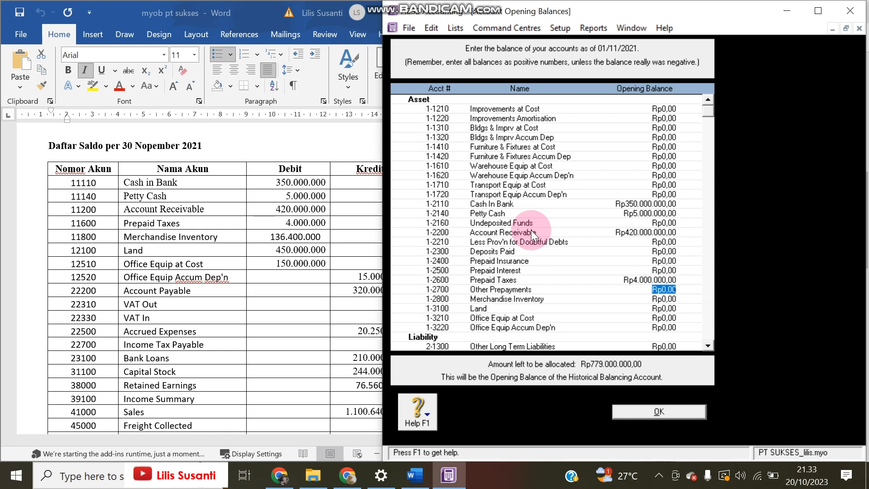
pyautogui.press('Tab')
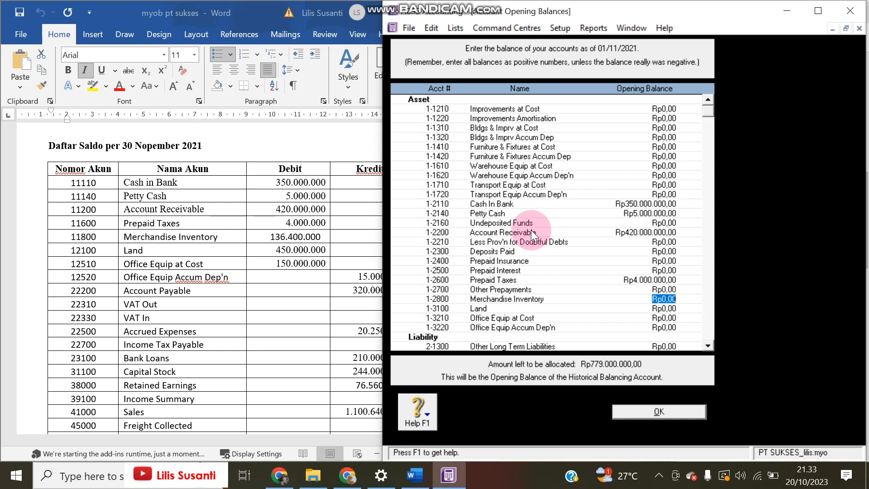
pyautogui.write('136.')
pyautogui.write('400.00')
pyautogui.write('0')
pyautogui.press('Tab')
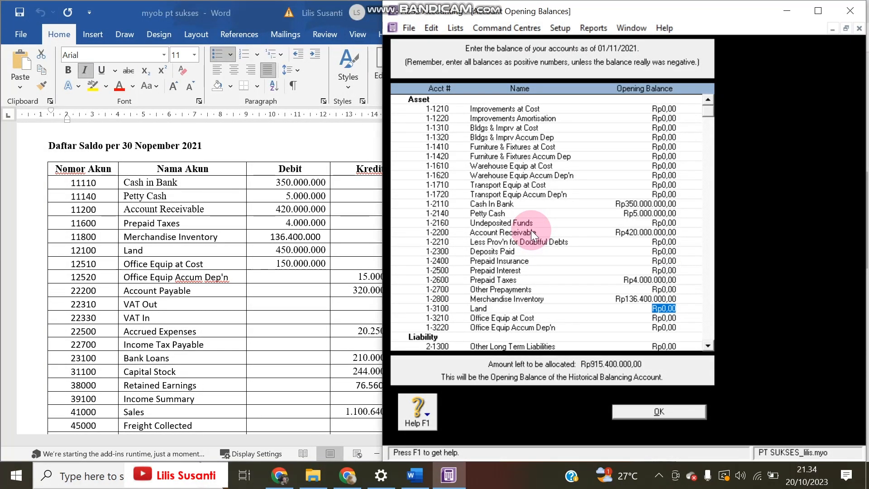
pyautogui.write('450.000.000')
pyautogui.press('Tab')
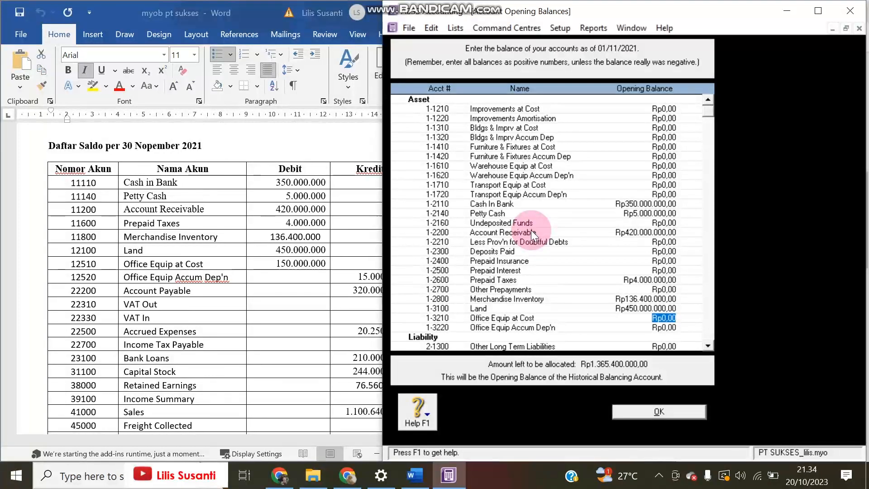
pyautogui.write('1')
pyautogui.write('50.000.000')
pyautogui.press('Tab')
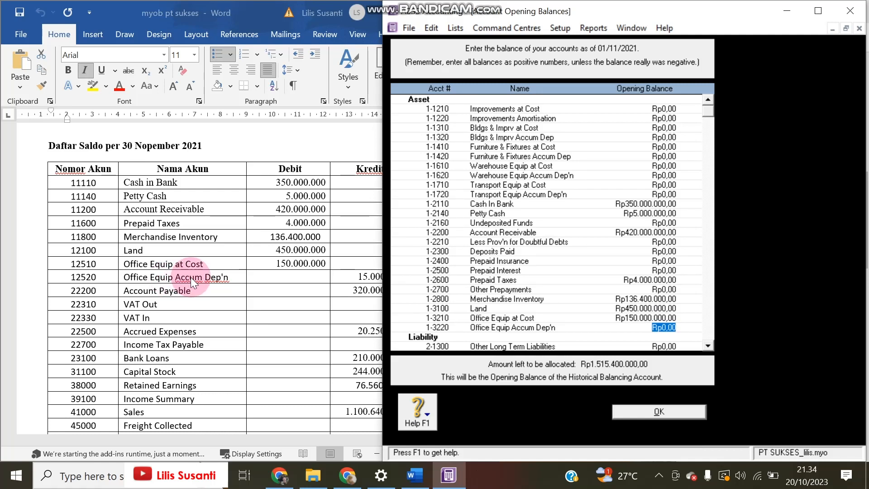
pyautogui.write('-15000000')
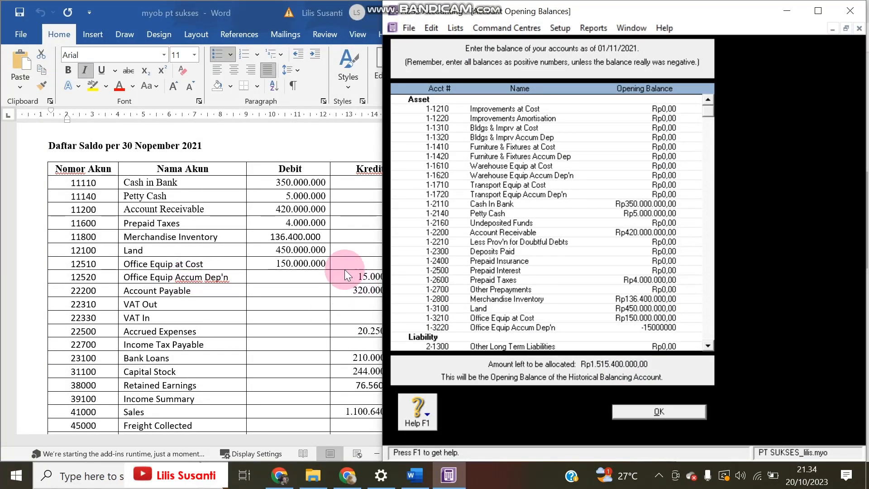
pyautogui.press('Tab')
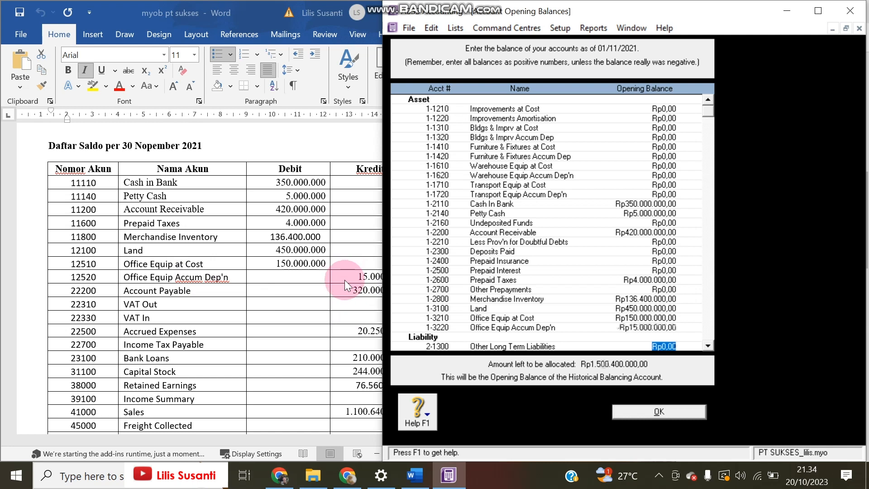
# Enter the Account Payable opening balance of 320.000.000 from the trial balance
pyautogui.click(291, 292)
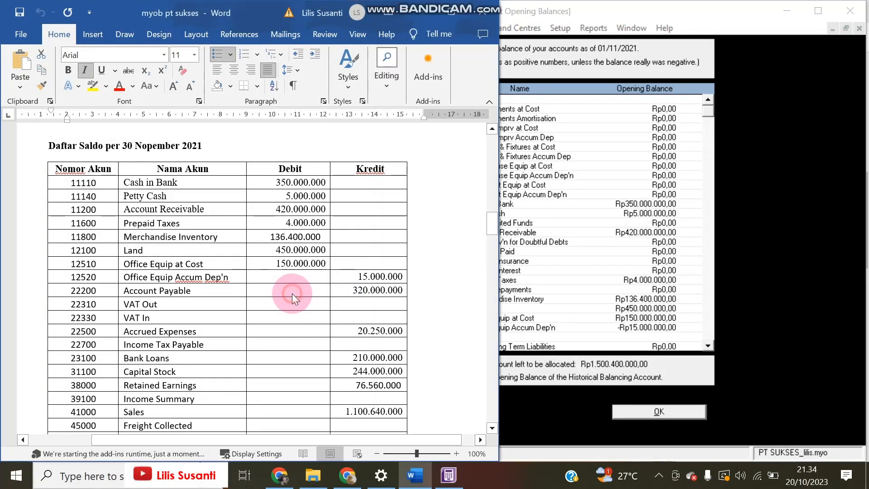
pyautogui.click(667, 297)
pyautogui.scroll(-3, 645, 317)
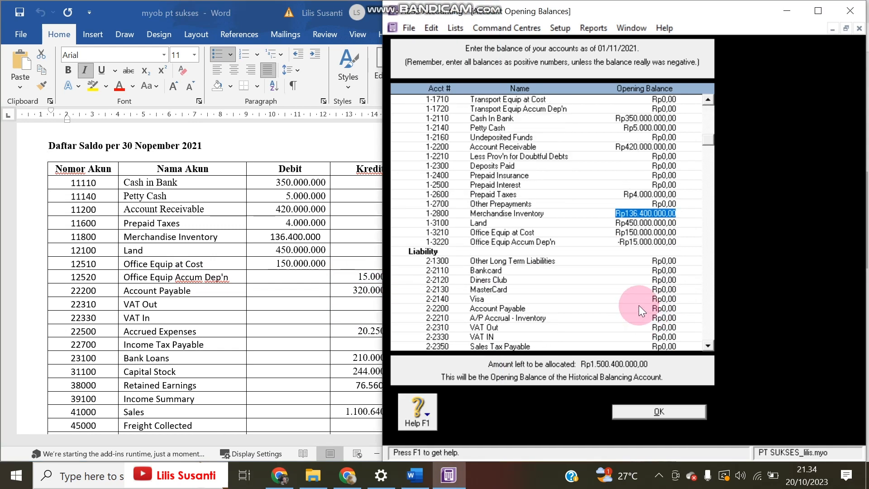
pyautogui.click(654, 308)
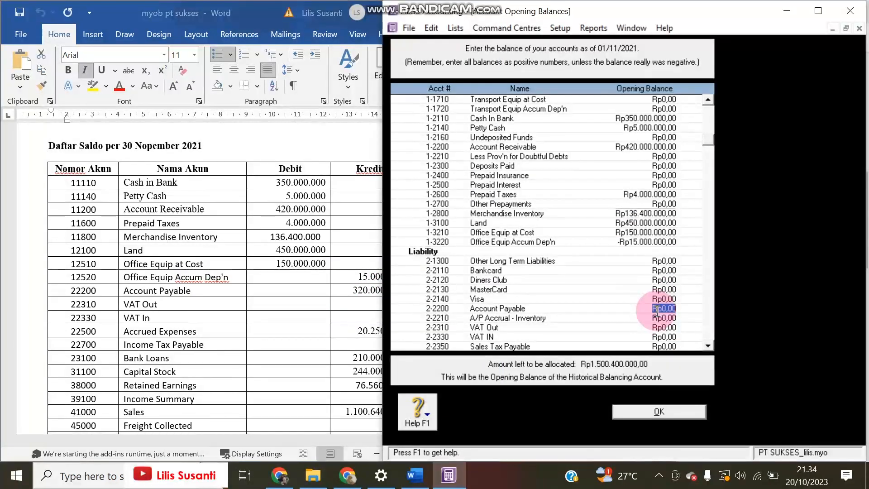
pyautogui.write('320000000')
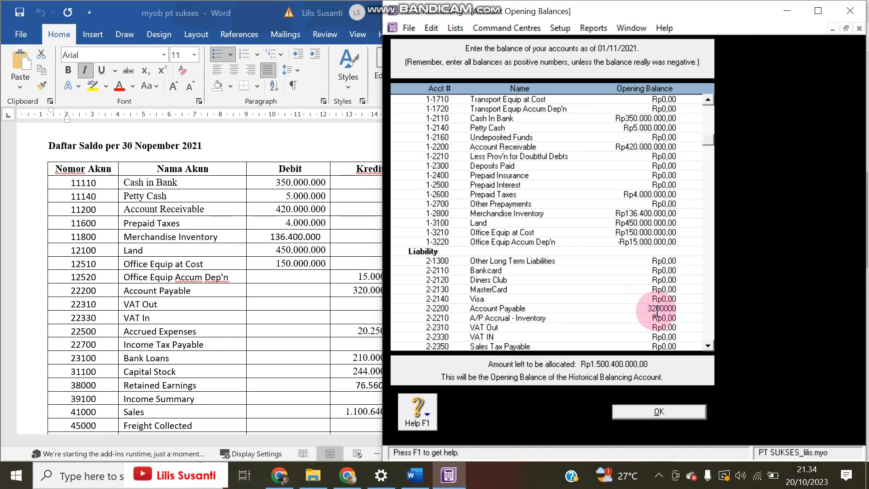
pyautogui.click(656, 317)
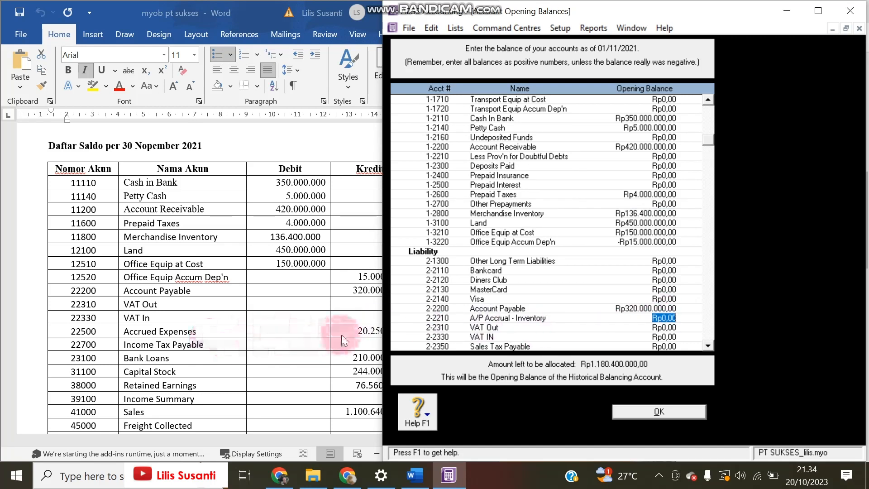
# Enter opening balances of 20.250.000 for Accrued Expenses and 210.000.000 for Bank Loans
pyautogui.click(366, 330)
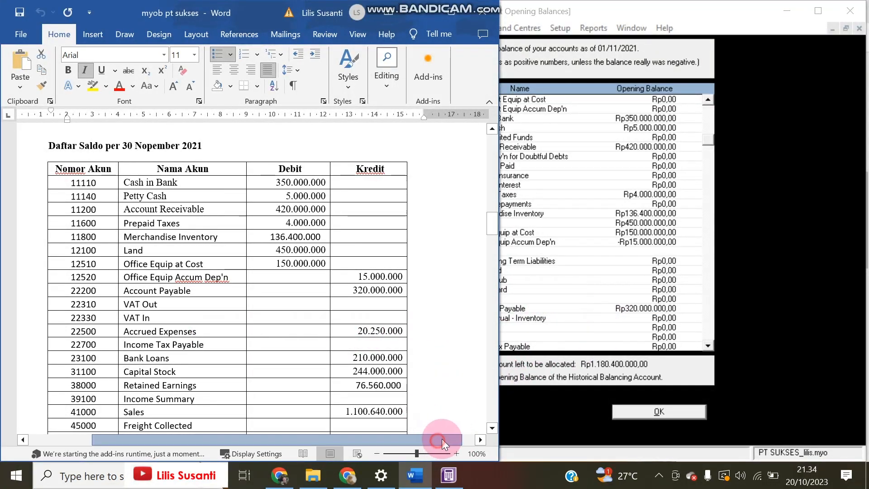
pyautogui.moveTo(442, 439); pyautogui.dragTo(455, 435)
pyautogui.click(596, 293)
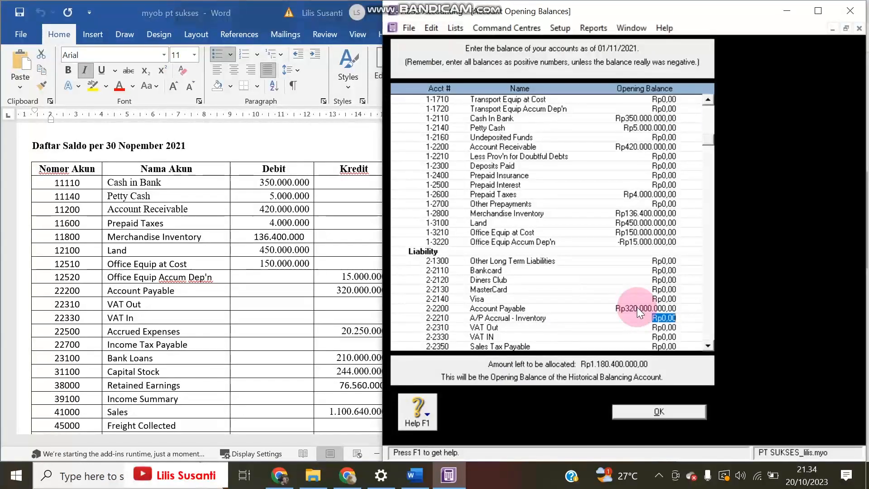
pyautogui.scroll(-1, 637, 307)
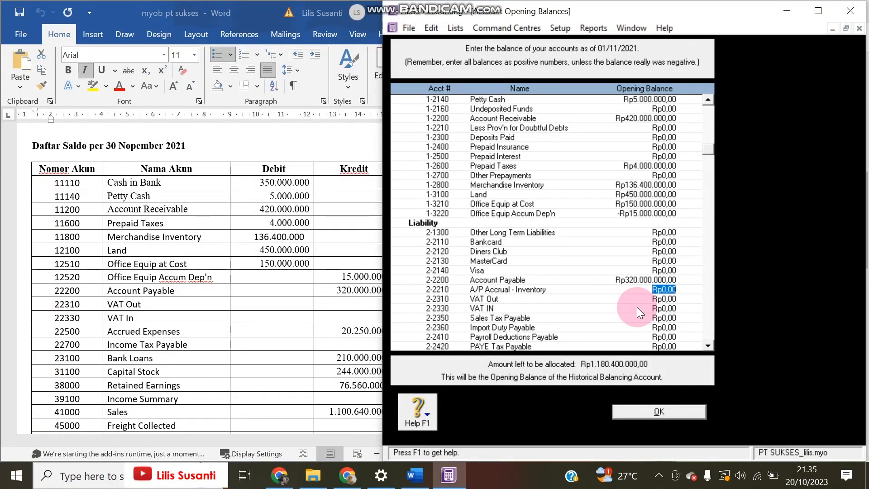
pyautogui.scroll(-1, 628, 300)
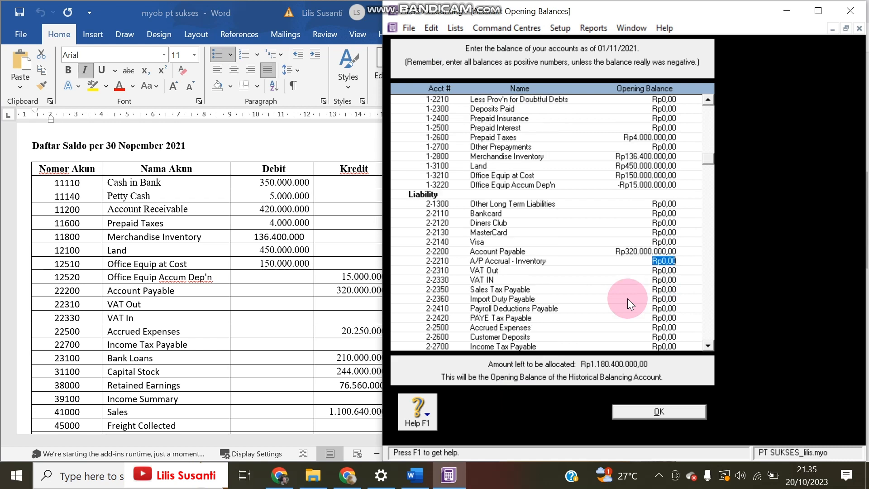
pyautogui.click(667, 324)
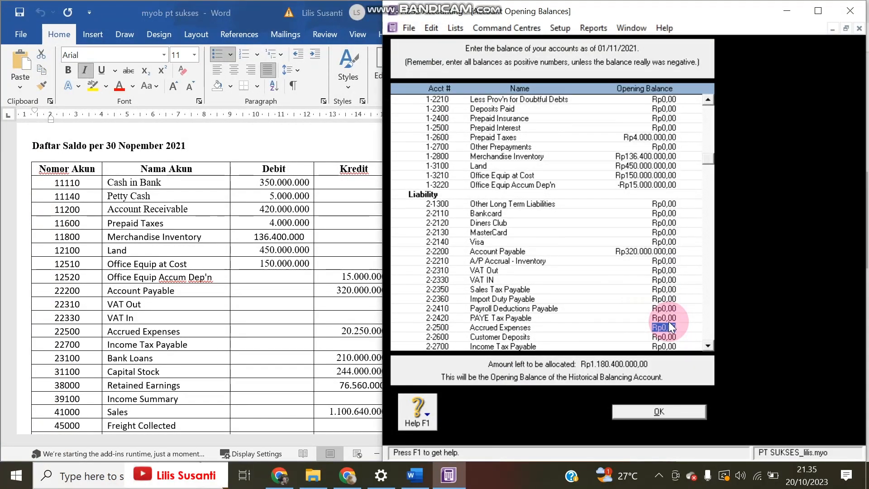
pyautogui.write('20.250.000')
pyautogui.press('Tab')
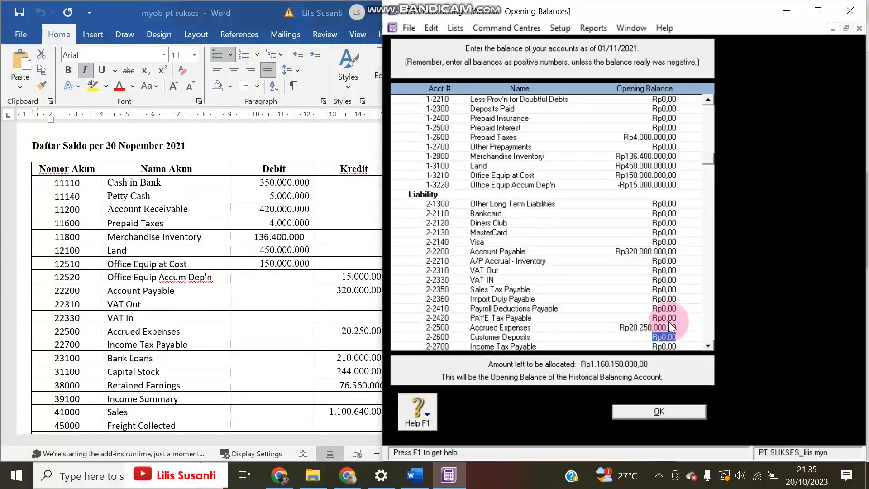
pyautogui.press('Tab')
pyautogui.press('Tab')
pyautogui.press('Tab')
pyautogui.press('Tab')
pyautogui.click(669, 323)
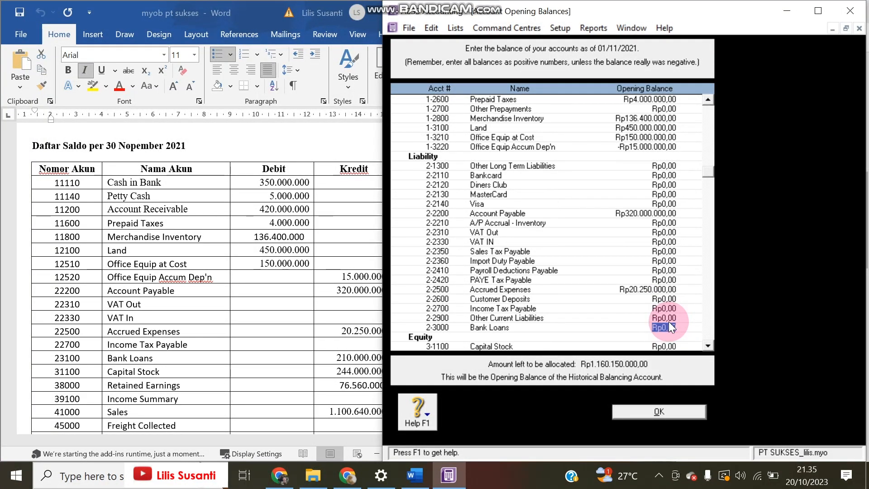
pyautogui.write('210.000.000')
pyautogui.press('Tab')
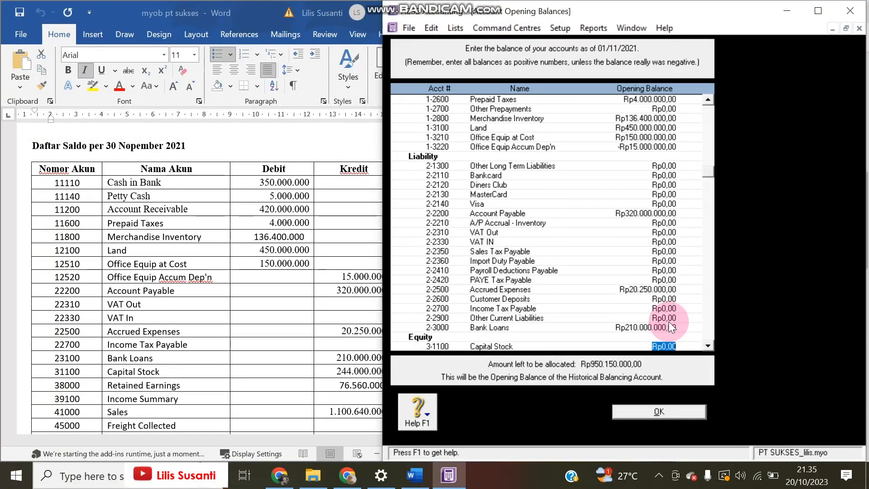
# Enter the Capital Stock opening balance, correcting it to Rp244.000.000
pyautogui.write('2')
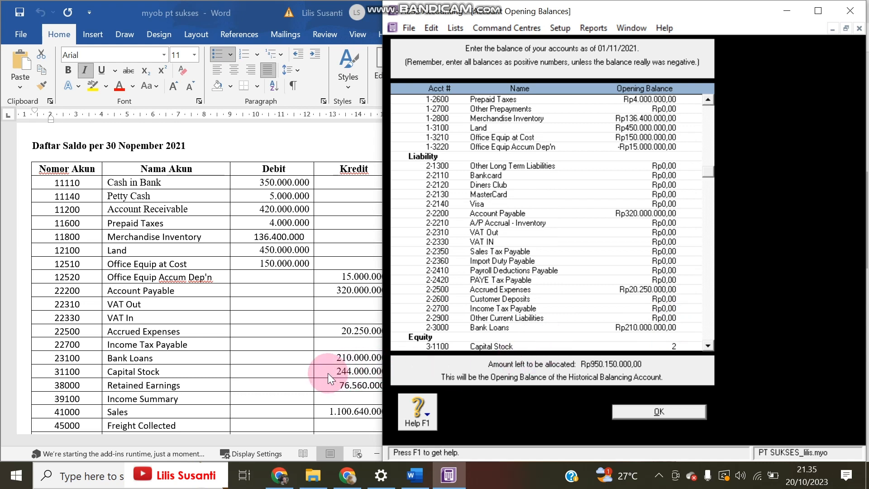
pyautogui.write('.440.000.000')
pyautogui.press('Tab')
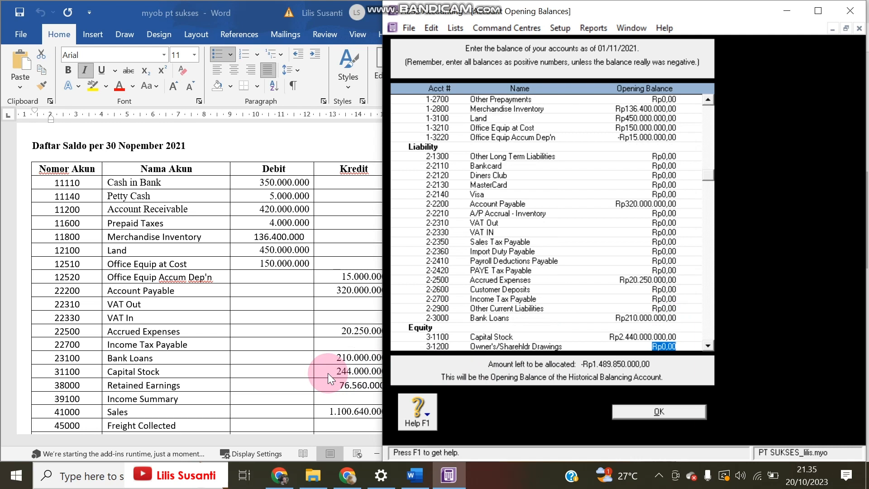
pyautogui.click(648, 338)
pyautogui.click(650, 336)
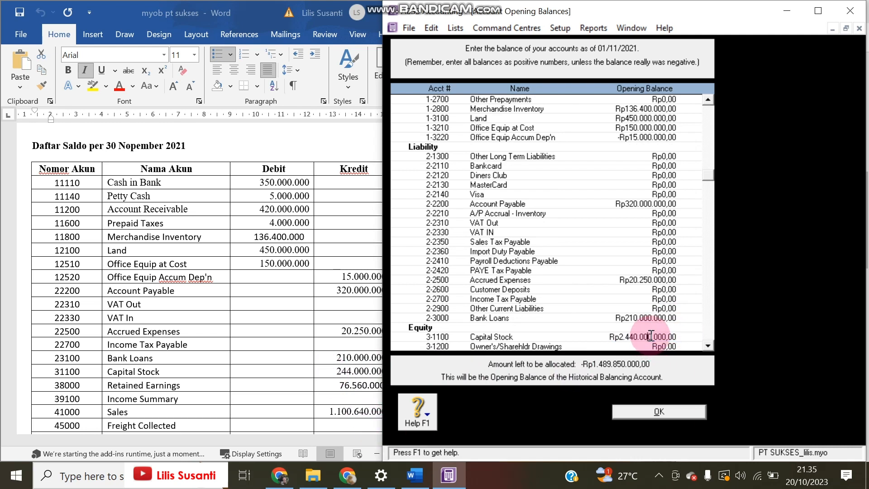
pyautogui.press('BackSpace')
pyautogui.press('Tab')
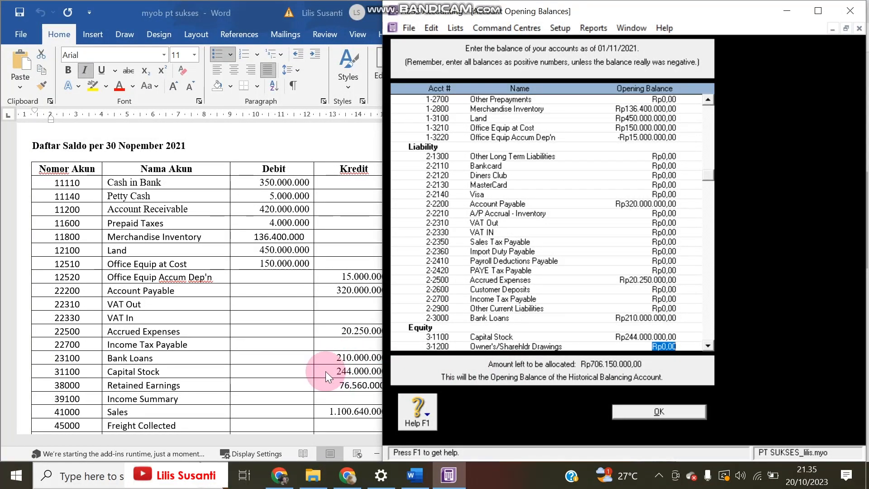
# Enter Retained Earnings Rp76.560.000 and Sales Rp1.100.640.000 opening balances
pyautogui.press('Tab')
pyautogui.write('76')
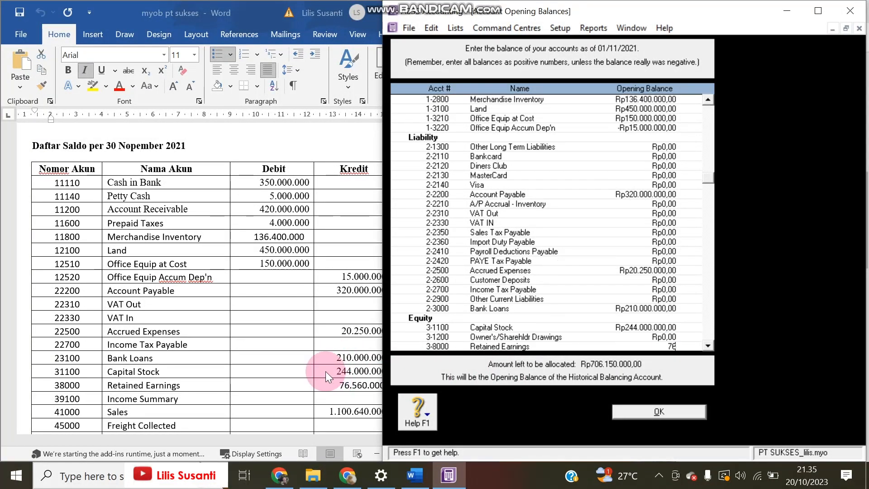
pyautogui.write('.560.000')
pyautogui.press('Tab')
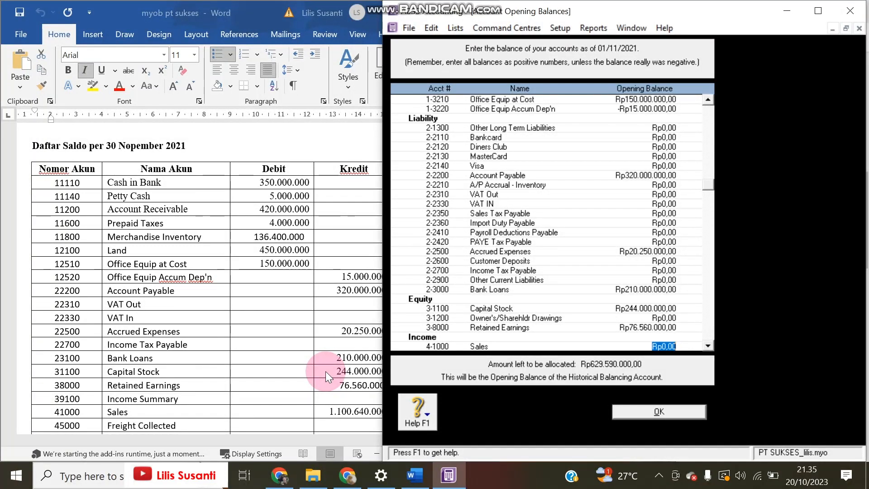
pyautogui.write('1')
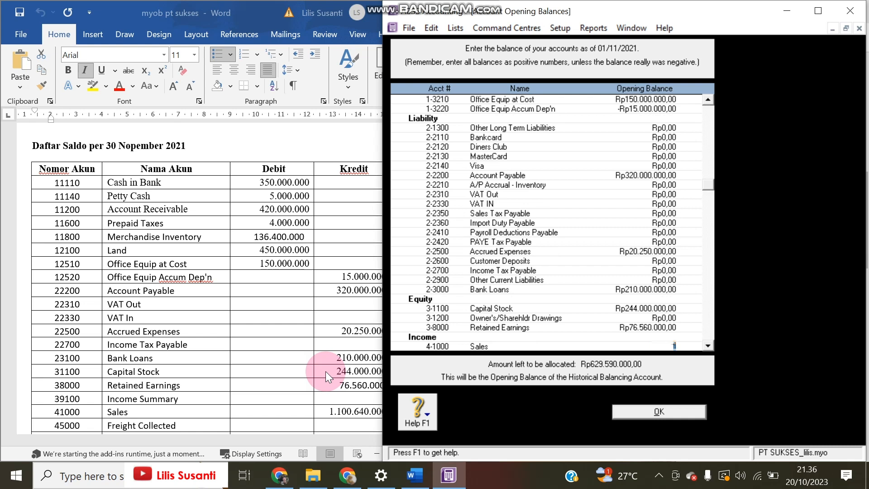
pyautogui.write('100640')
pyautogui.press('Tab')
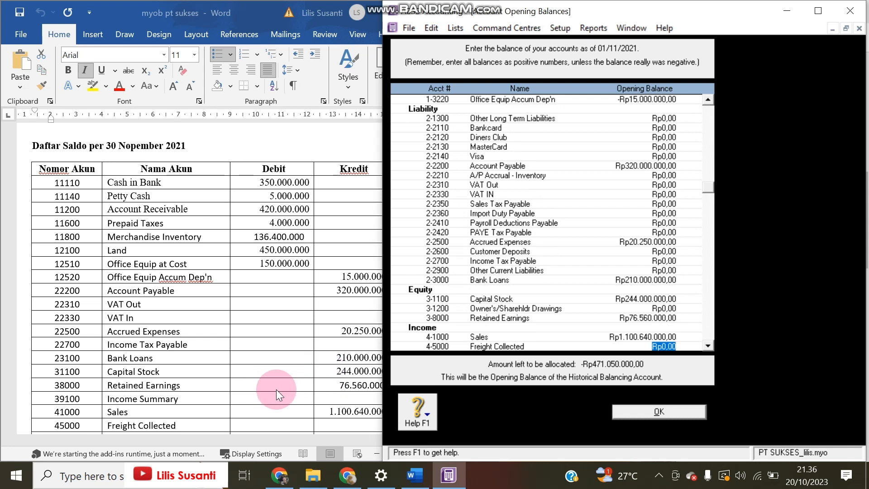
pyautogui.scroll(-5, 276, 390)
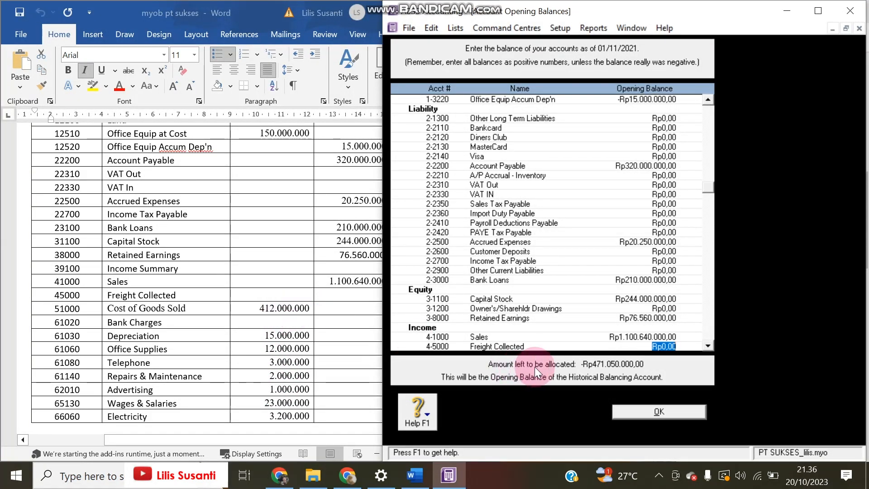
# Enter balances for Cost of Goods Sold 412.000.000, Depreciation 15.000.000, Office Supplies 12.000.000, Telephone 3.000.000, Repairs 2.000.000
pyautogui.press('Tab')
pyautogui.press('Tab')
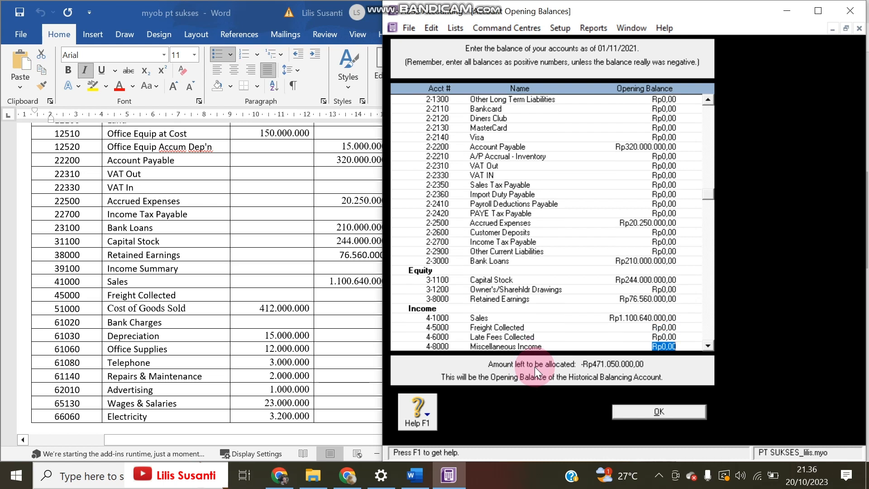
pyautogui.press('Tab')
pyautogui.write('4')
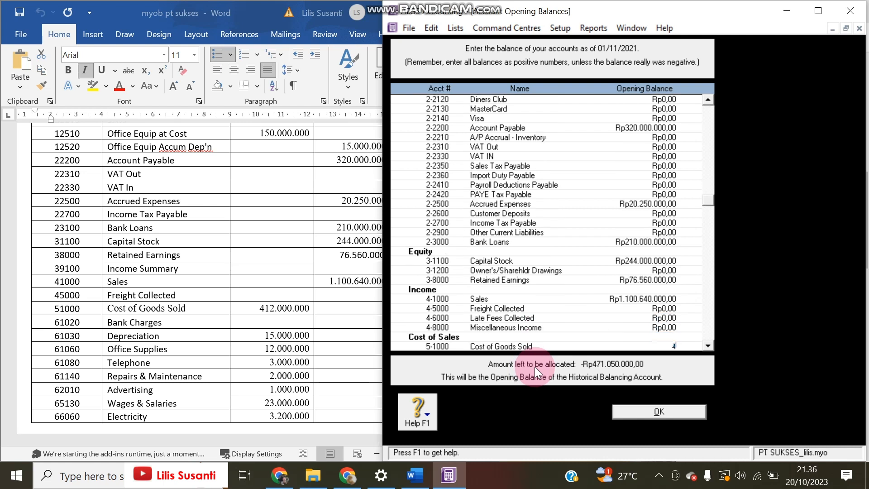
pyautogui.write('12.000.000000')
pyautogui.press('Tab')
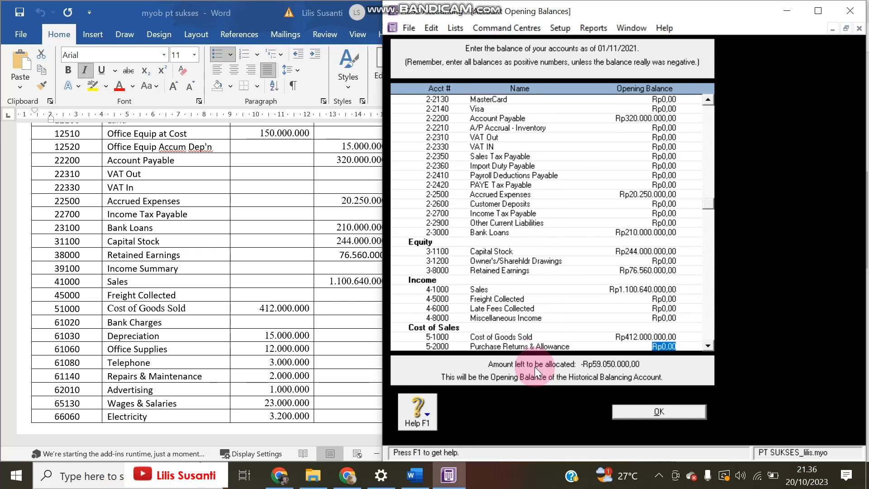
pyautogui.press('Tab')
pyautogui.press('Tab')
pyautogui.press('Tab')
pyautogui.press('Tab')
pyautogui.press('Tab')
pyautogui.press('Tab')
pyautogui.press('Tab')
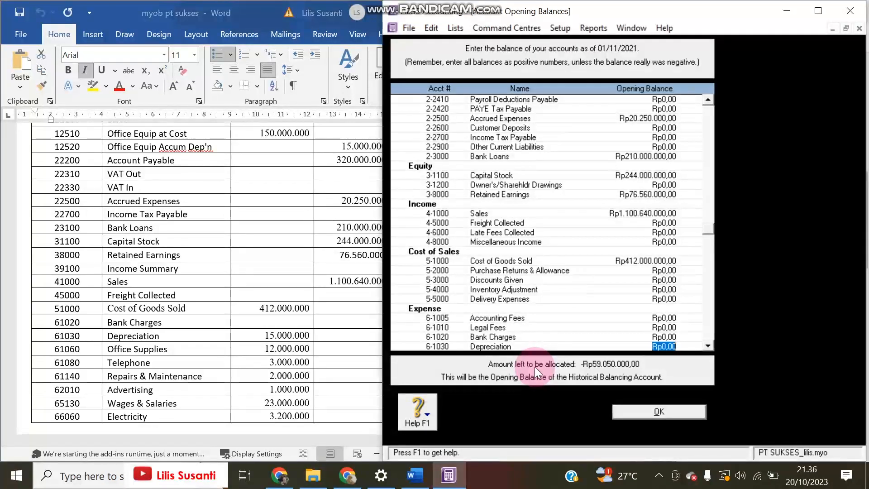
pyautogui.write('15000000')
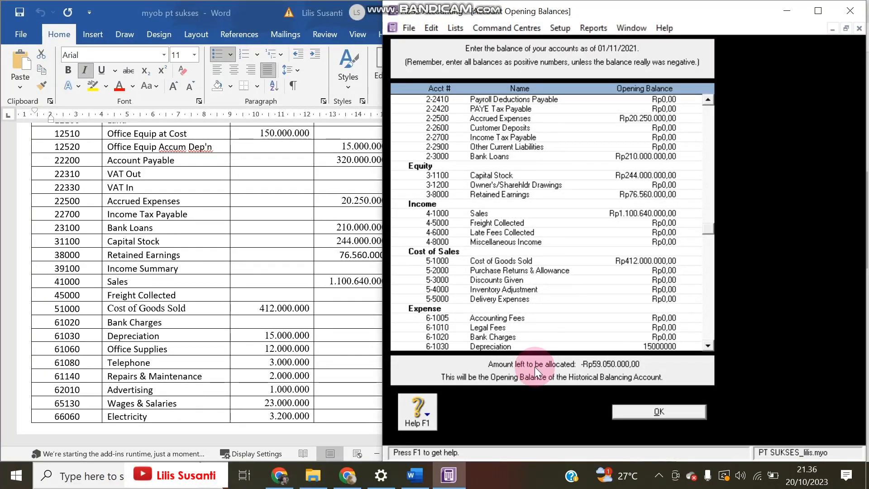
pyautogui.press('Tab')
pyautogui.press('Tab')
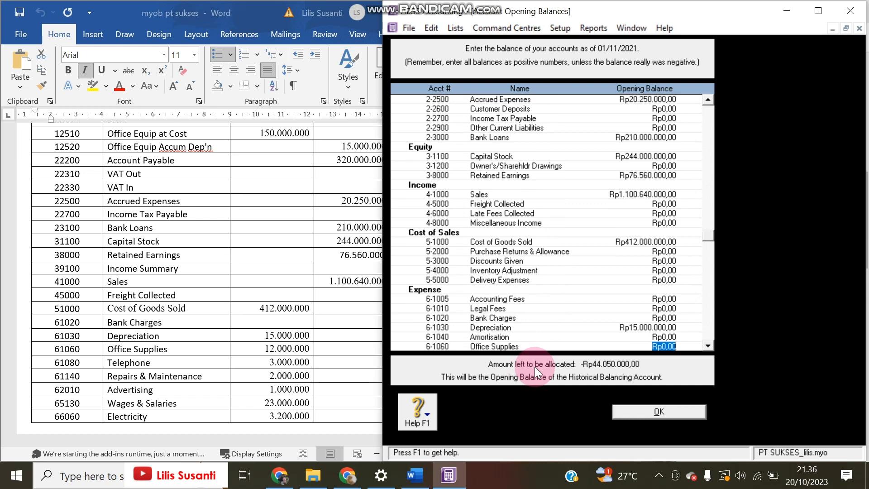
pyautogui.write('12000000')
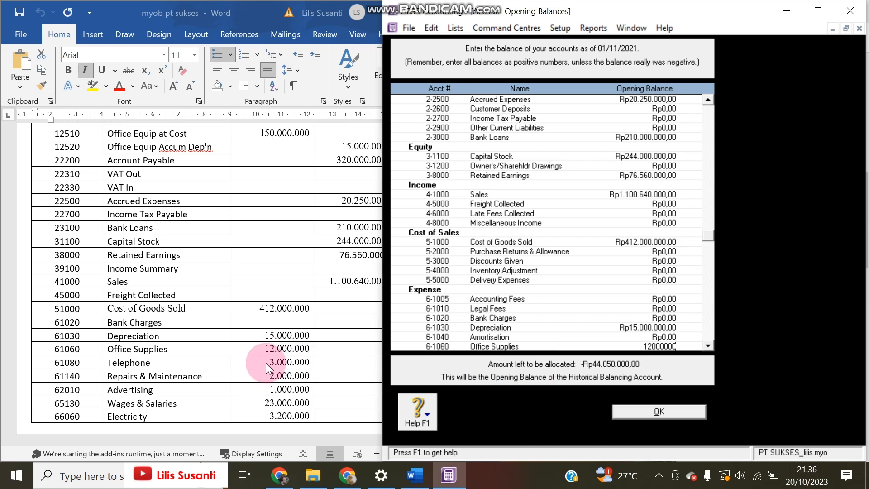
pyautogui.press('Tab')
pyautogui.press('Tab')
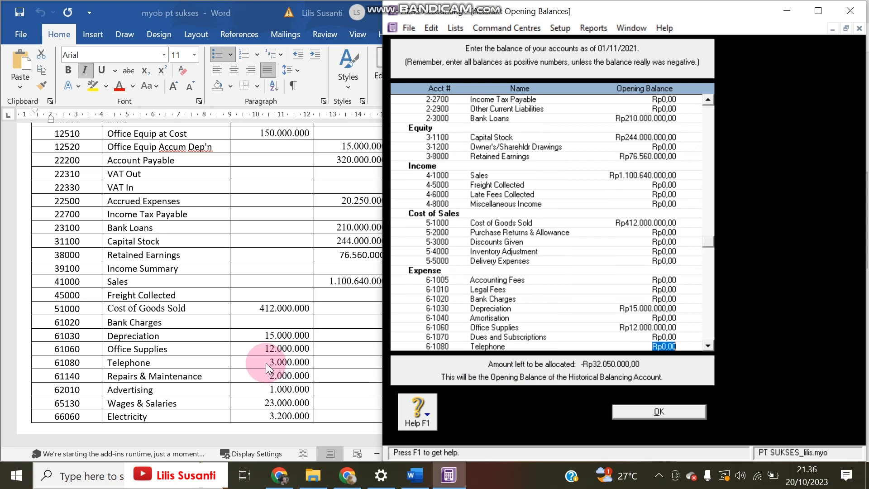
pyautogui.write('3000000')
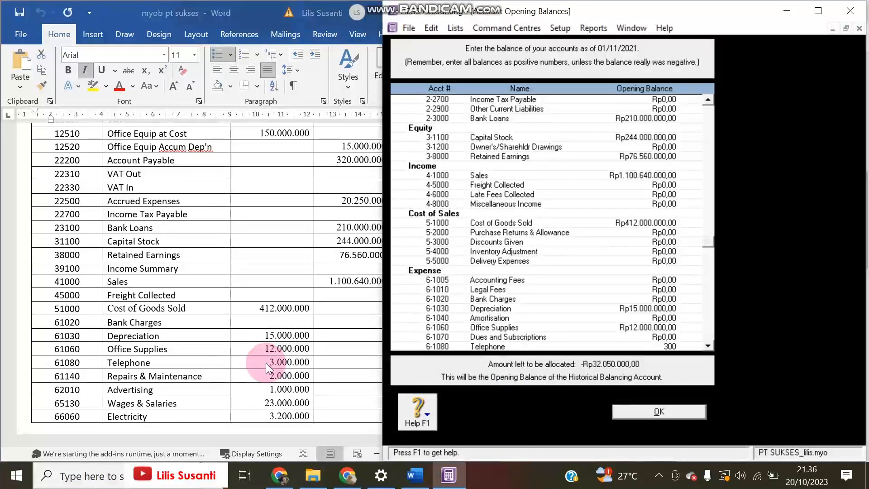
pyautogui.press('Tab')
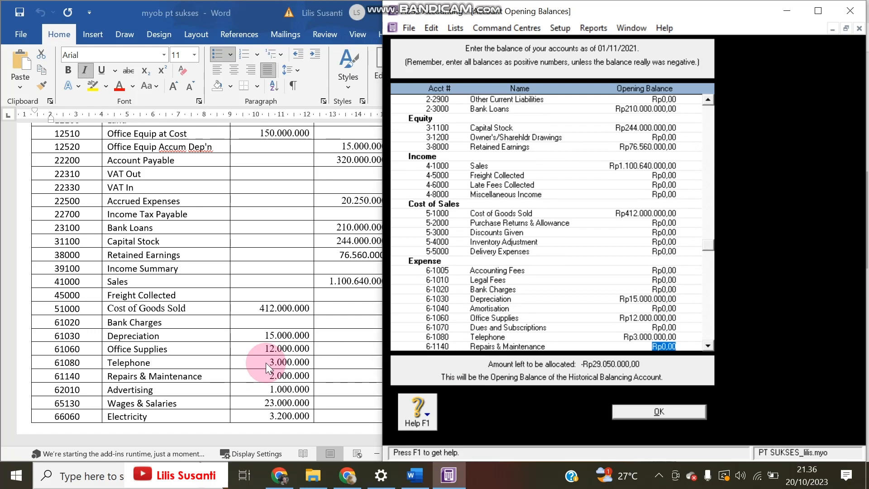
pyautogui.write('2000000')
pyautogui.press('Tab')
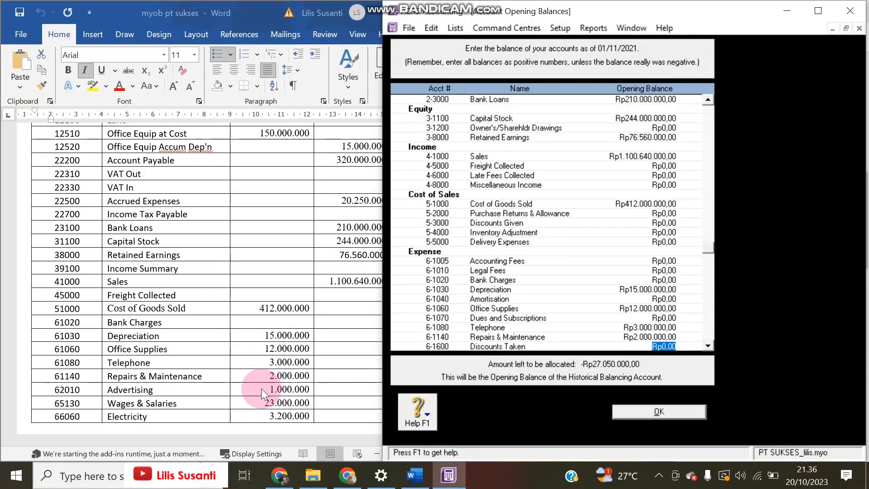
# Enter balances for Advertising 1.000.000, Wages & Salaries 23.000.000 and Electricity 3.200.000
pyautogui.press('Tab')
pyautogui.press('Tab')
pyautogui.press('Tab')
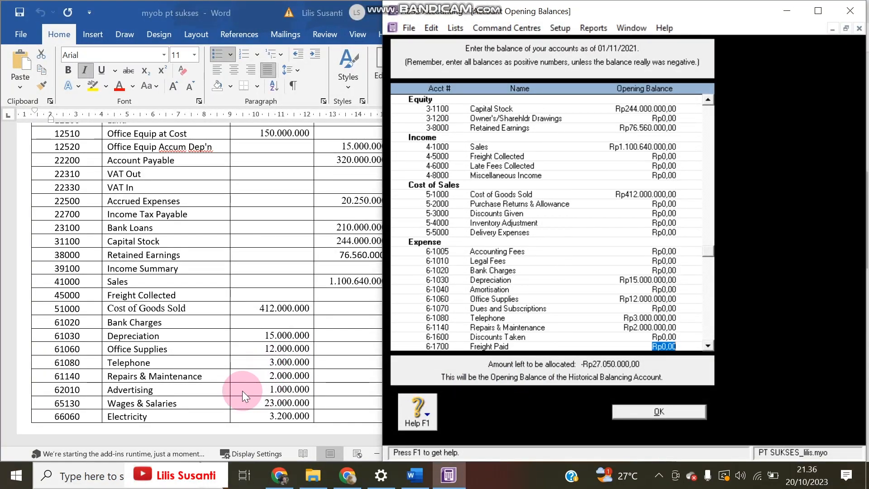
pyautogui.write('1.000.000')
pyautogui.press('Tab')
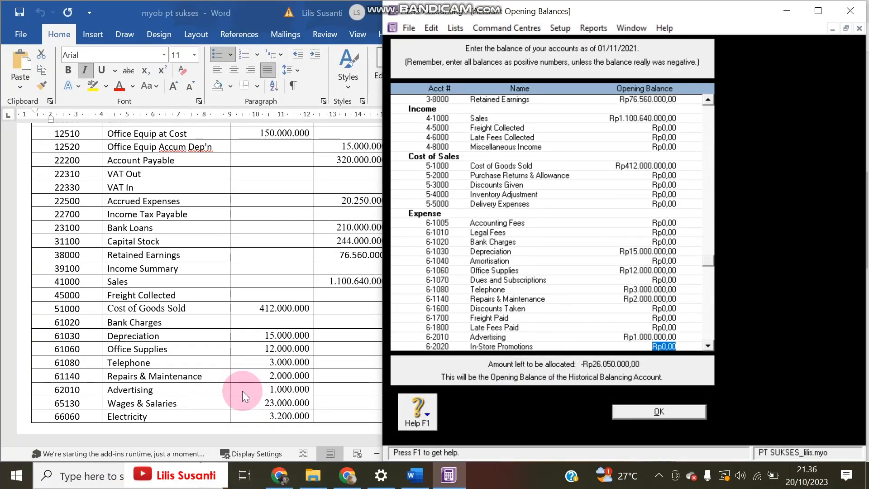
pyautogui.press('Tab')
pyautogui.press('Tab')
pyautogui.press('Tab')
pyautogui.press('Tab')
pyautogui.press('Tab')
pyautogui.press('Tab')
pyautogui.press('Tab')
pyautogui.press('Tab')
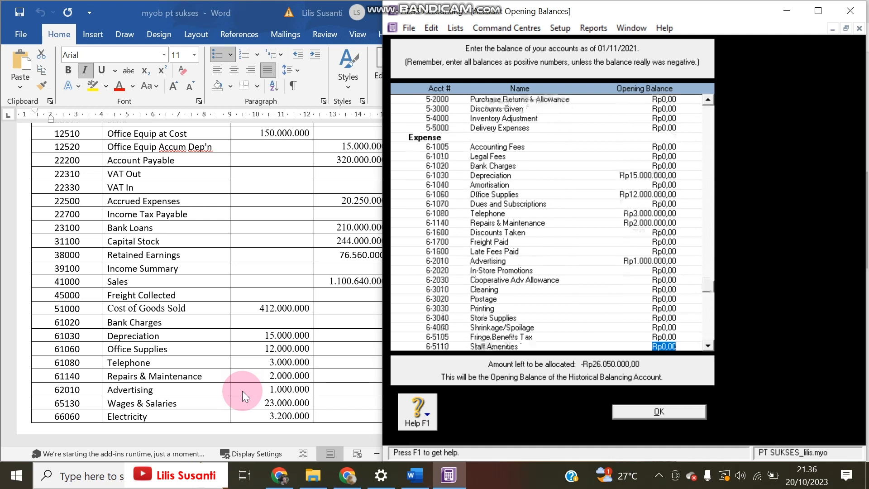
pyautogui.press('Tab')
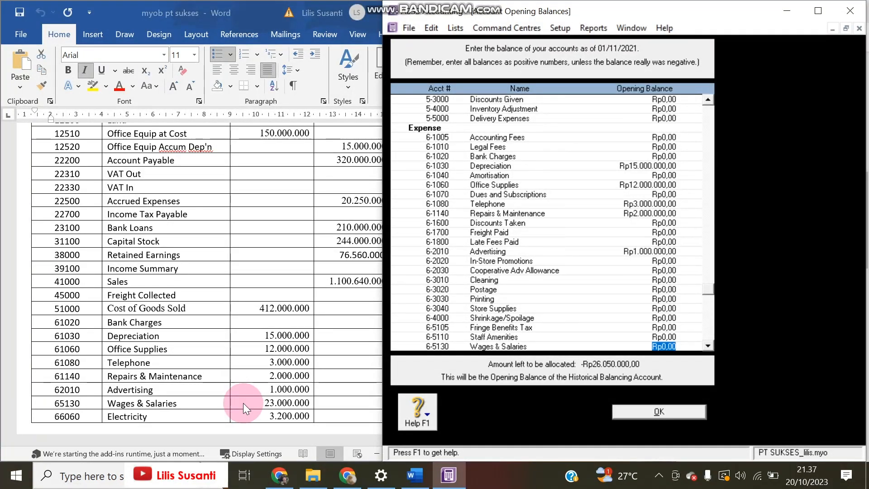
pyautogui.write('23.000.000')
pyautogui.press('Tab')
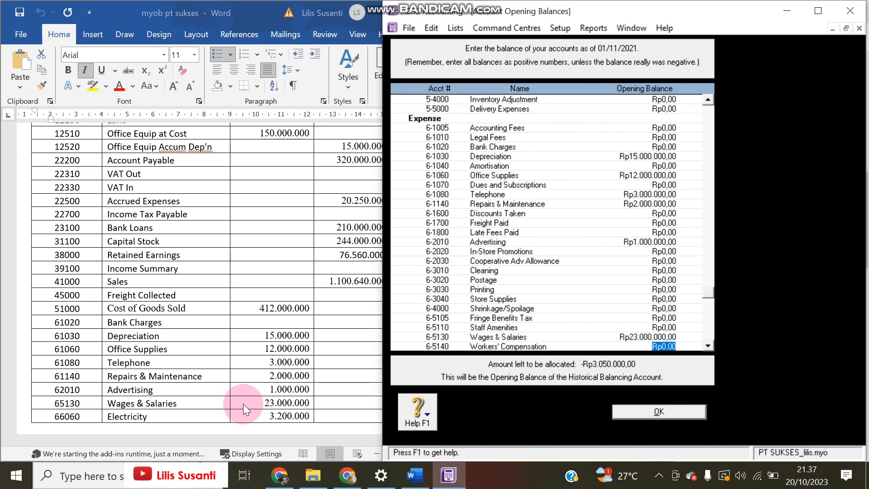
pyautogui.press('Tab')
pyautogui.press('Tab')
pyautogui.press('Tab')
pyautogui.press('Tab')
pyautogui.press('Tab')
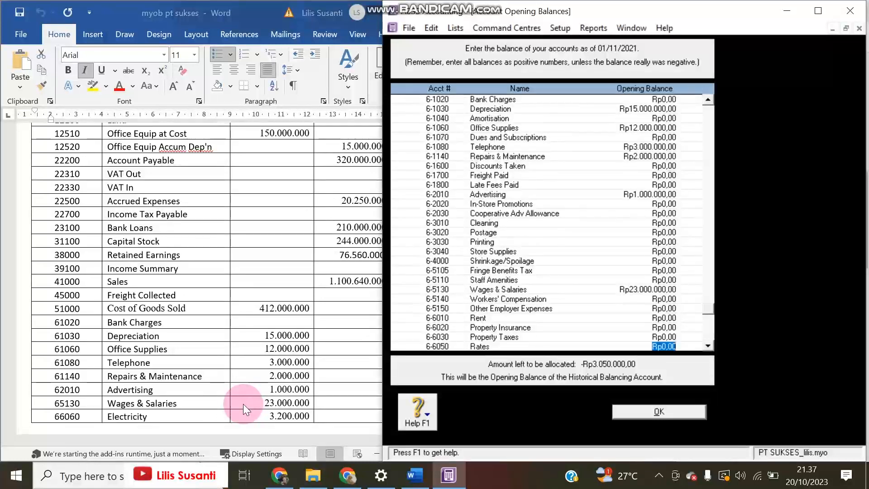
pyautogui.press('Tab')
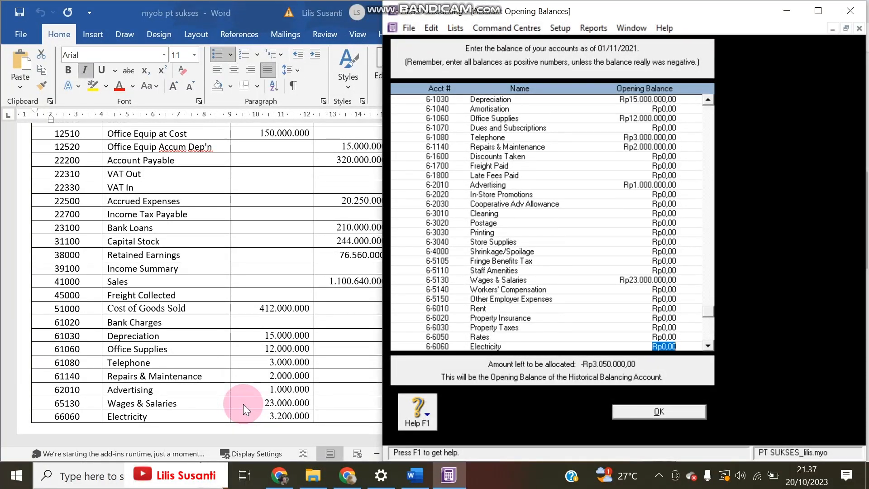
pyautogui.write('3200000')
pyautogui.press('Tab')
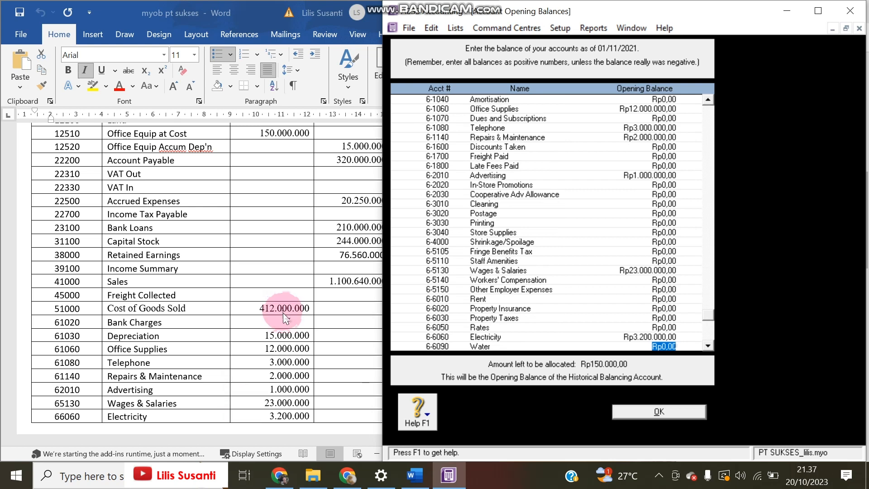
# Enter balances for Water 750.000, Interest Income 2.100.000 and Interest Expense 1.200.000
pyautogui.scroll(-4, 283, 313)
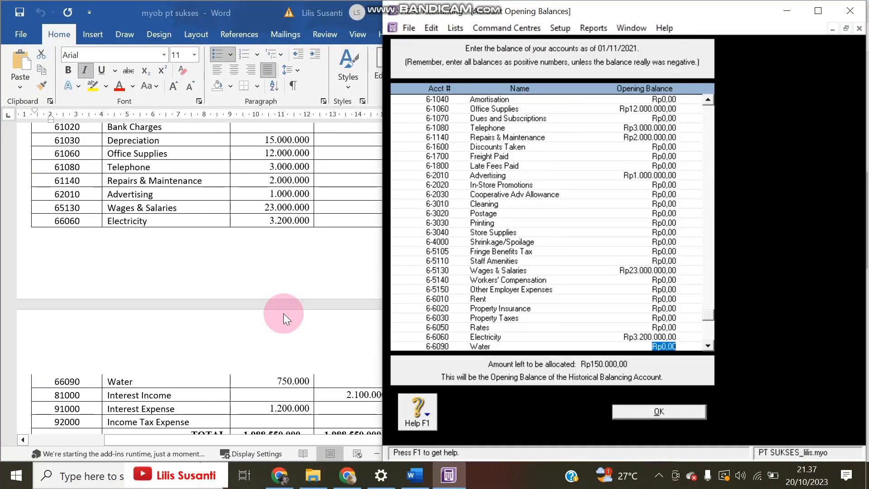
pyautogui.scroll(-1, 283, 314)
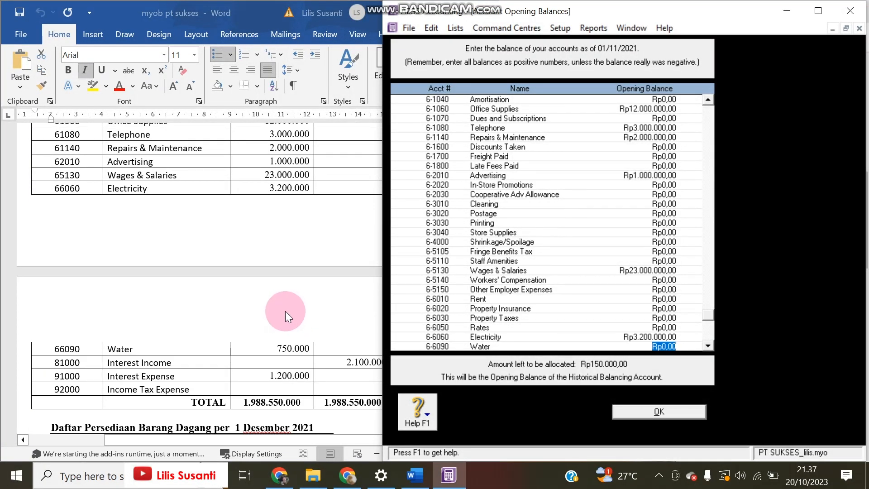
pyautogui.write('750000')
pyautogui.press('Tab')
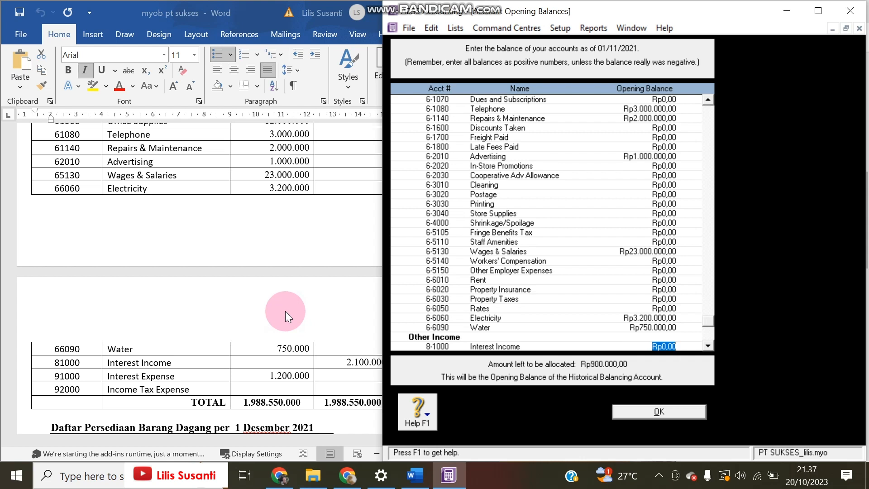
pyautogui.write('2100000')
pyautogui.press('Tab')
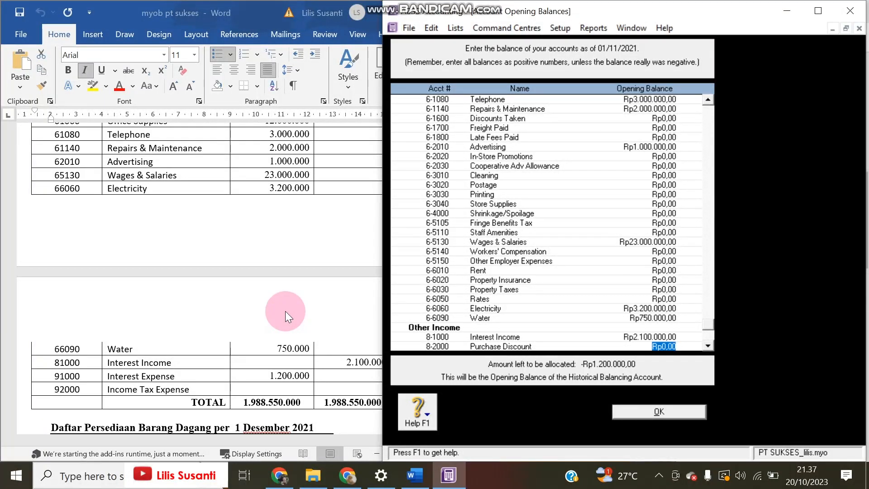
pyautogui.press('Tab')
pyautogui.write('120000')
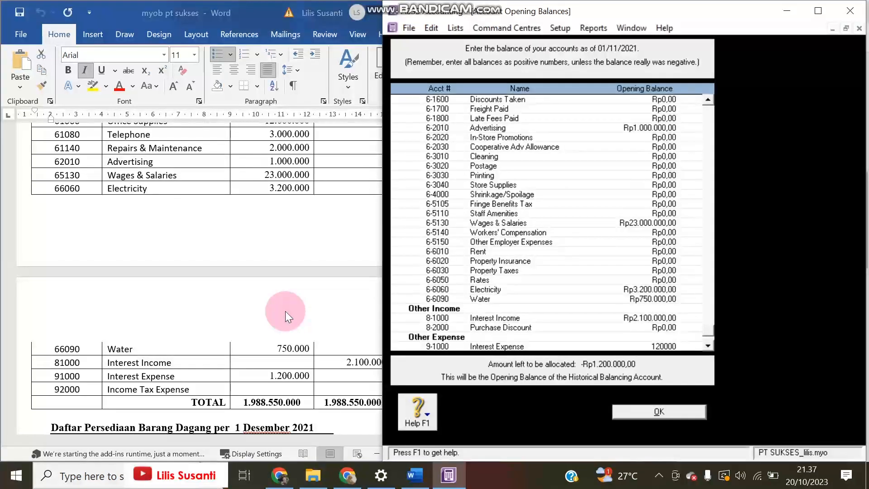
pyautogui.press('Tab')
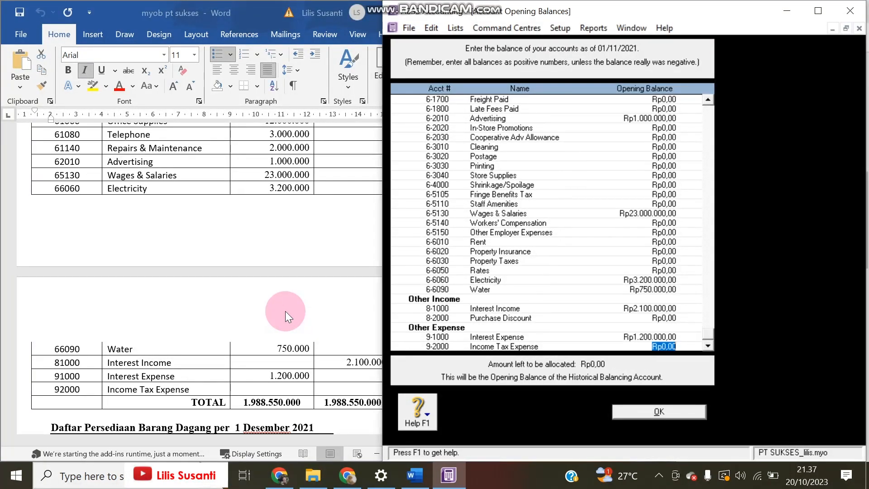
# Compare the opening balances with the Word trial balance, then confirm them with OK
pyautogui.scroll(15, 512, 295)
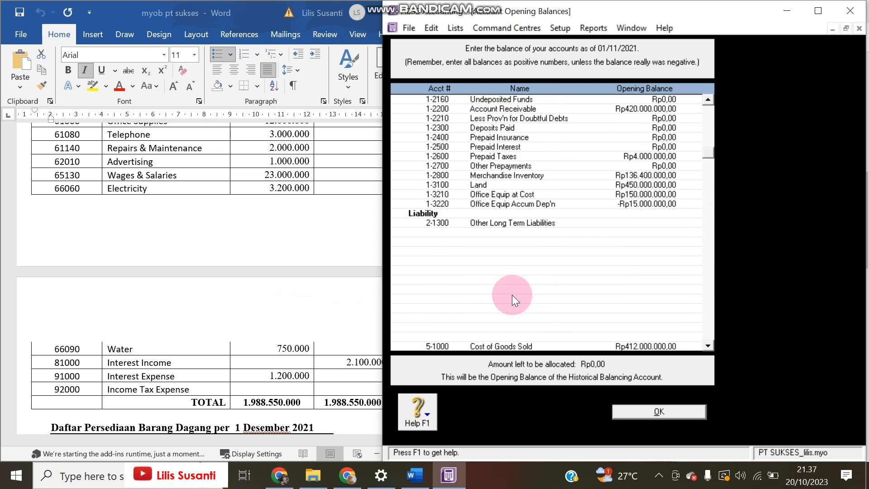
pyautogui.scroll(3, 518, 290)
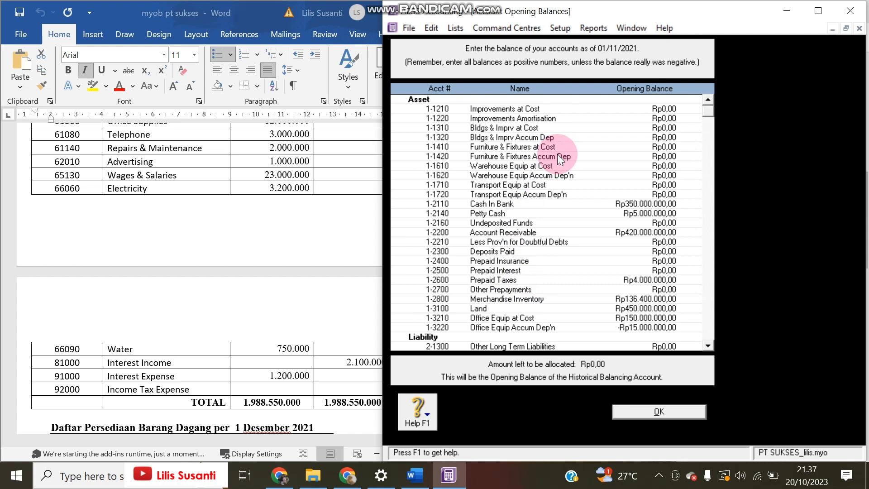
pyautogui.scroll(10, 295, 172)
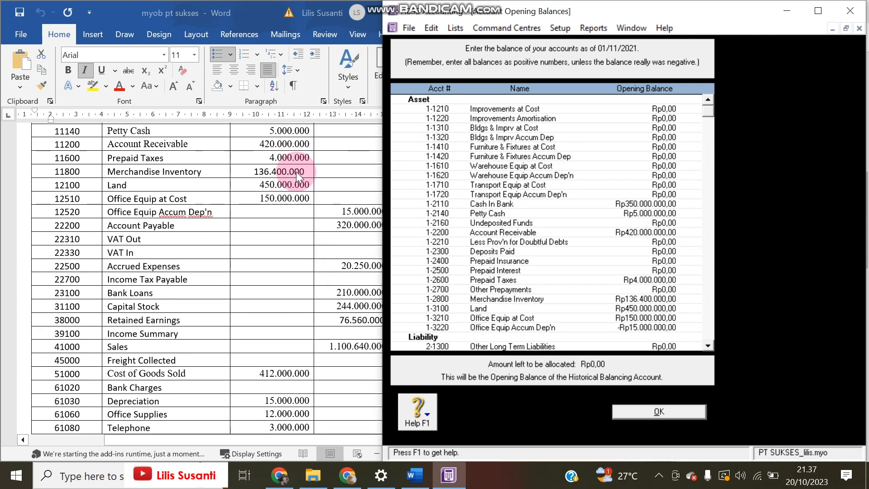
pyautogui.scroll(2, 296, 172)
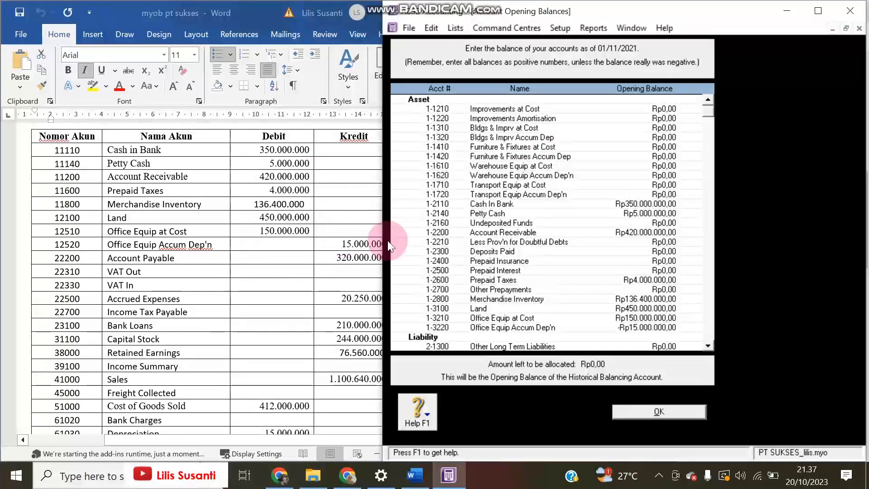
pyautogui.scroll(-3, 509, 276)
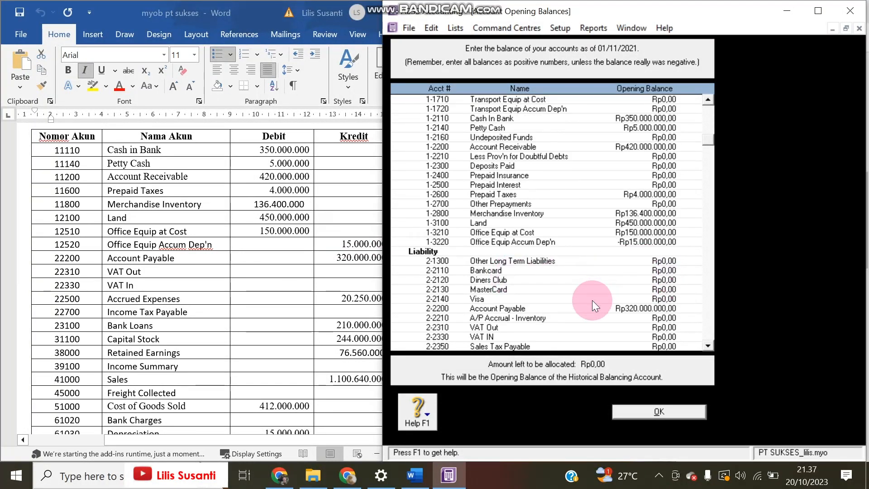
pyautogui.scroll(-3, 591, 301)
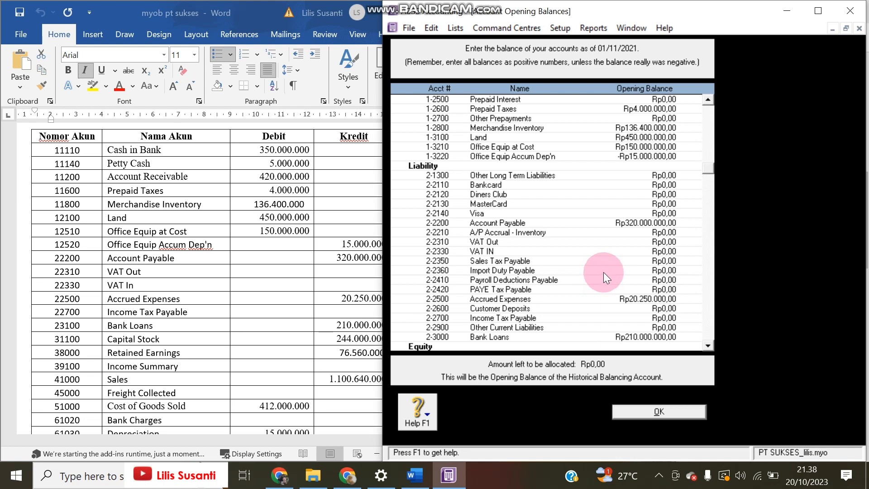
pyautogui.click(375, 267)
pyautogui.scroll(-6, 407, 250)
pyautogui.scroll(-4, 407, 250)
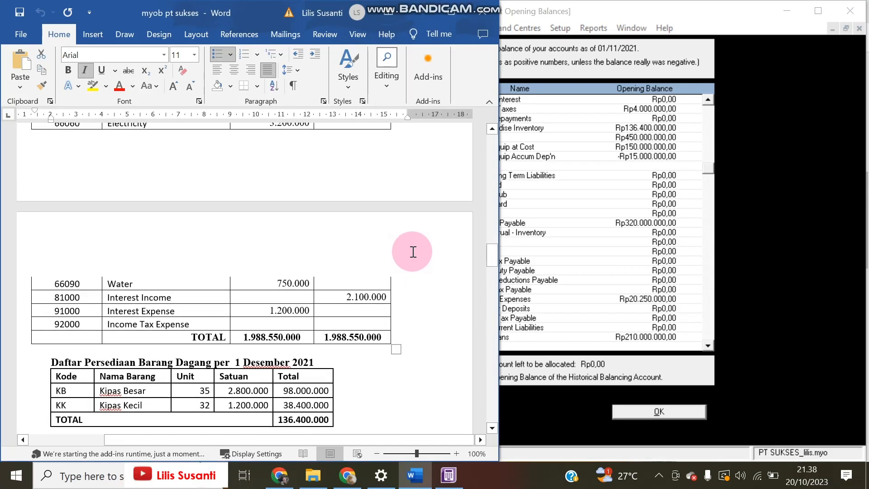
pyautogui.click(622, 271)
# Change the VAT tax code's rate to 11% in the Tax Code List
pyautogui.click(652, 412)
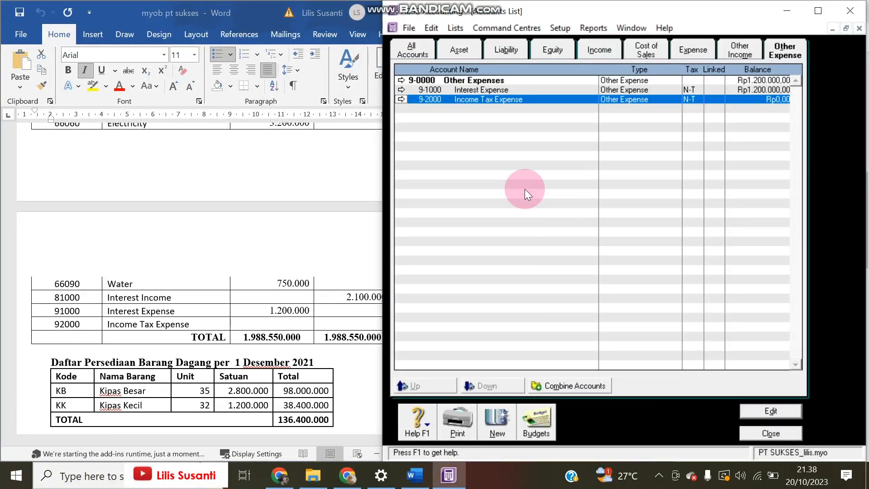
pyautogui.click(411, 31)
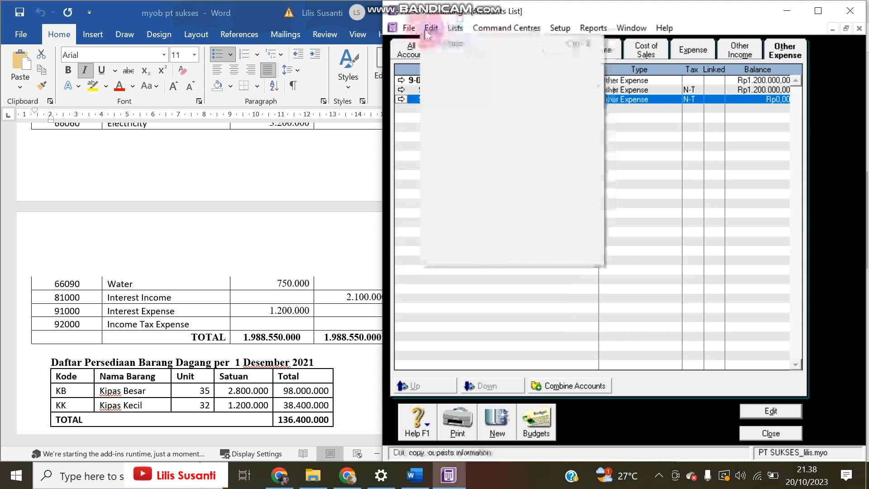
pyautogui.click(454, 28)
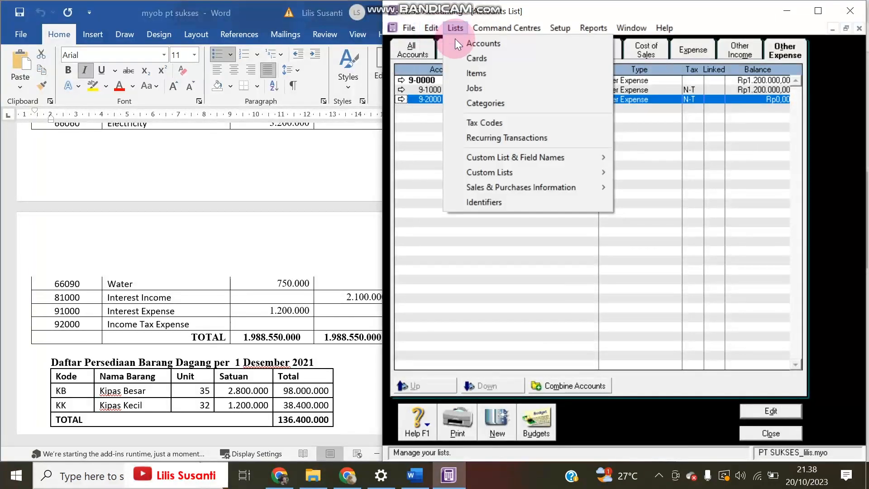
pyautogui.click(479, 128)
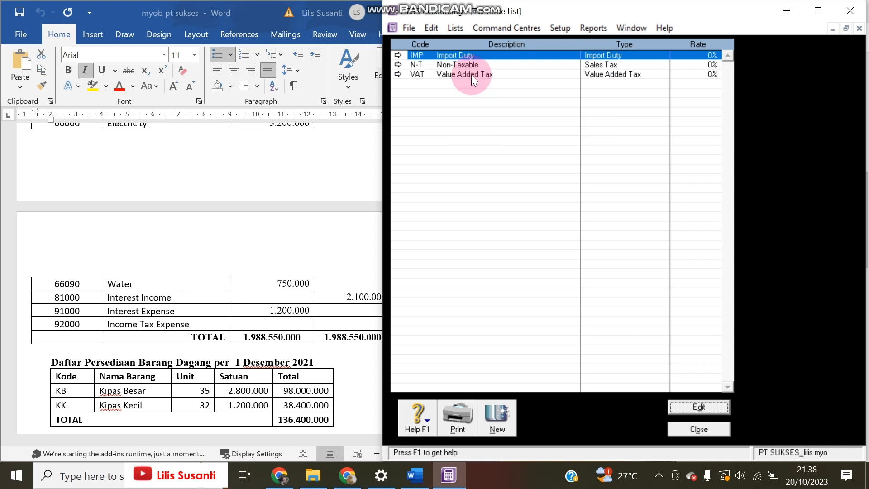
pyautogui.doubleClick(471, 75)
pyautogui.click(574, 145)
pyautogui.write('11')
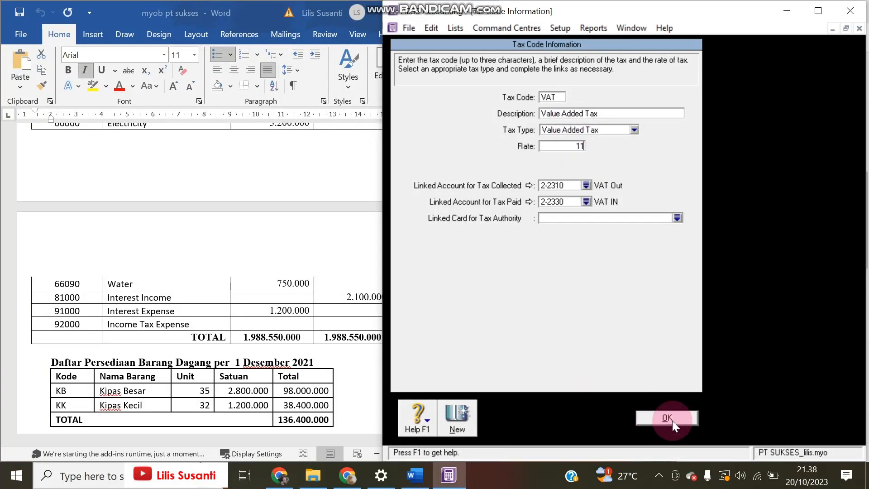
pyautogui.click(654, 424)
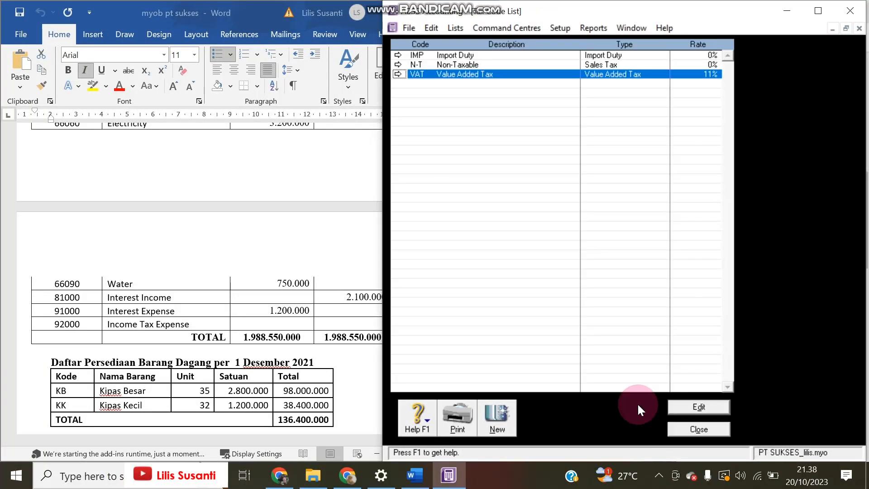
# Delete the IMP Import Duty tax code
pyautogui.click(508, 54)
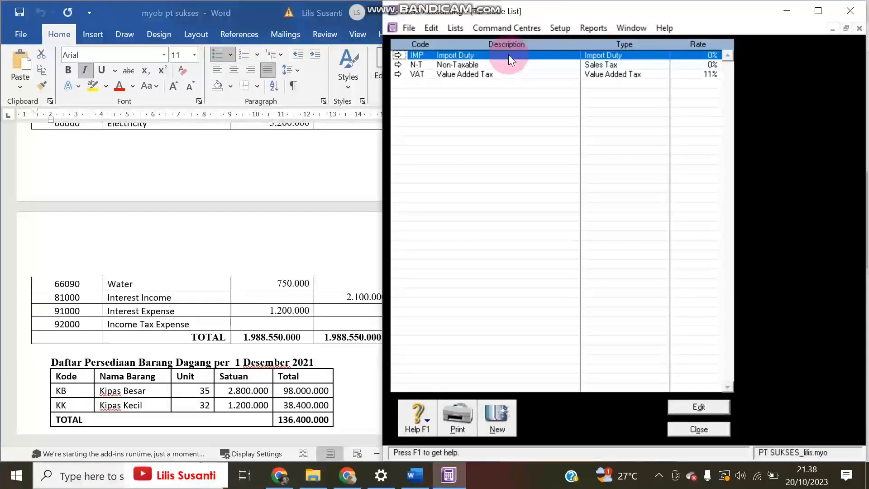
pyautogui.rightClick(508, 54)
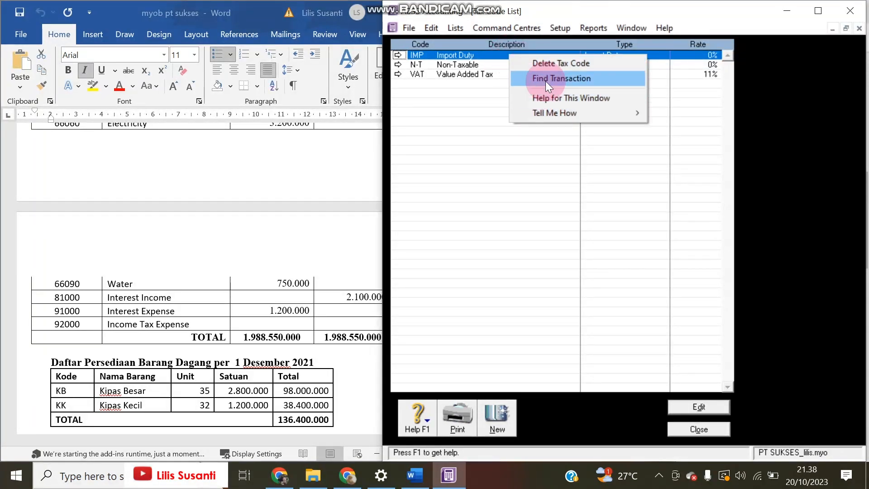
pyautogui.click(547, 66)
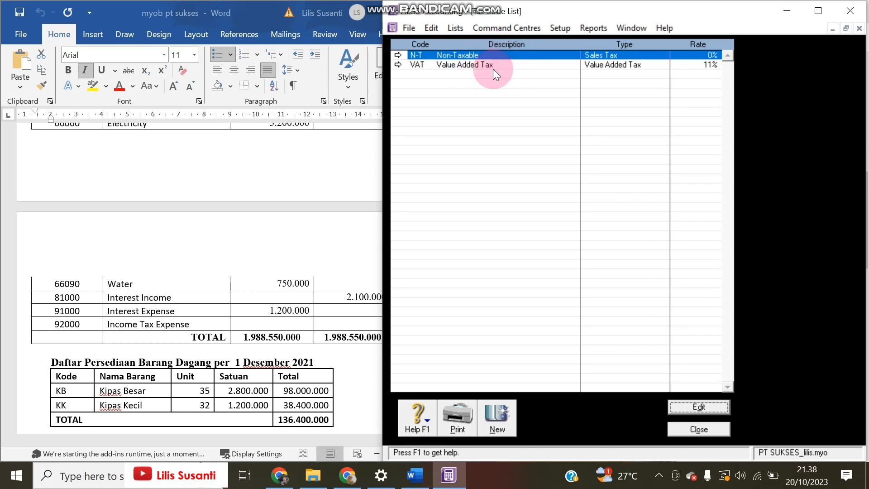
# Scroll the Word case document to the merchandise inventory table, then close the Tax Code List
pyautogui.click(226, 311)
pyautogui.scroll(-8, 388, 311)
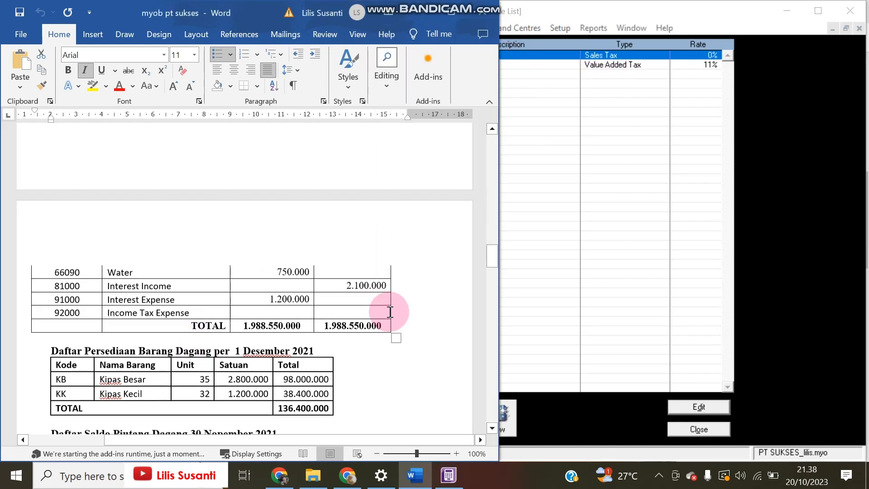
pyautogui.scroll(-7, 390, 311)
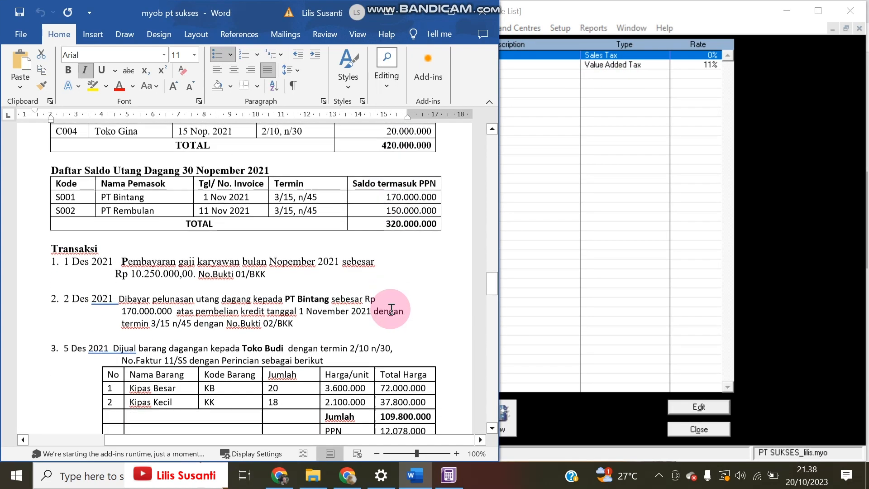
pyautogui.scroll(18, 391, 308)
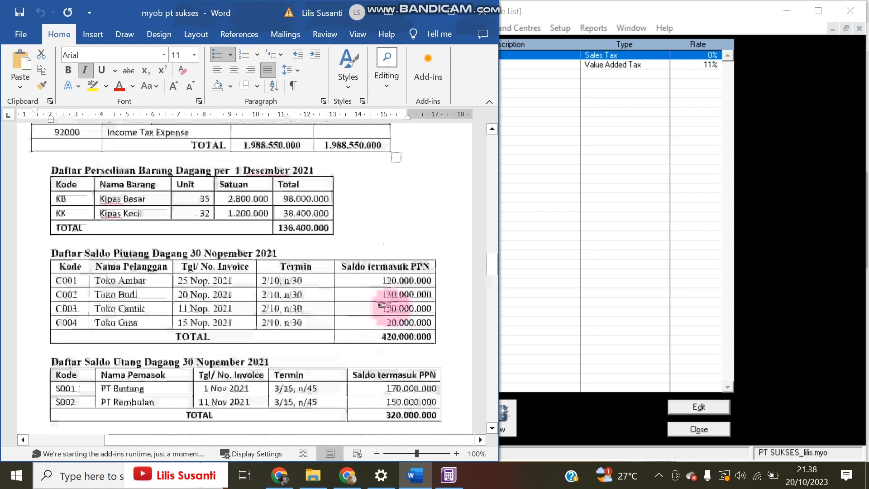
pyautogui.scroll(7, 390, 307)
pyautogui.scroll(-6, 391, 306)
pyautogui.scroll(-7, 391, 307)
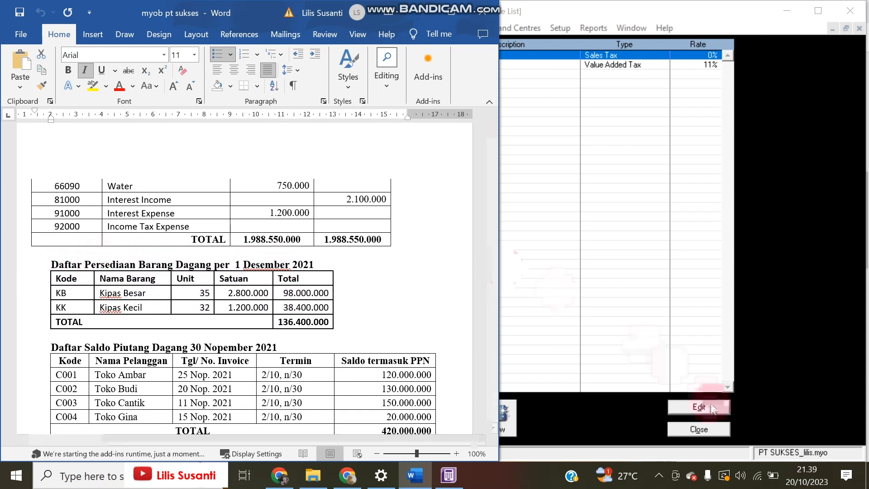
pyautogui.click(714, 428)
# Start a new inventory item numbered KB named Kipas Besar
pyautogui.click(751, 433)
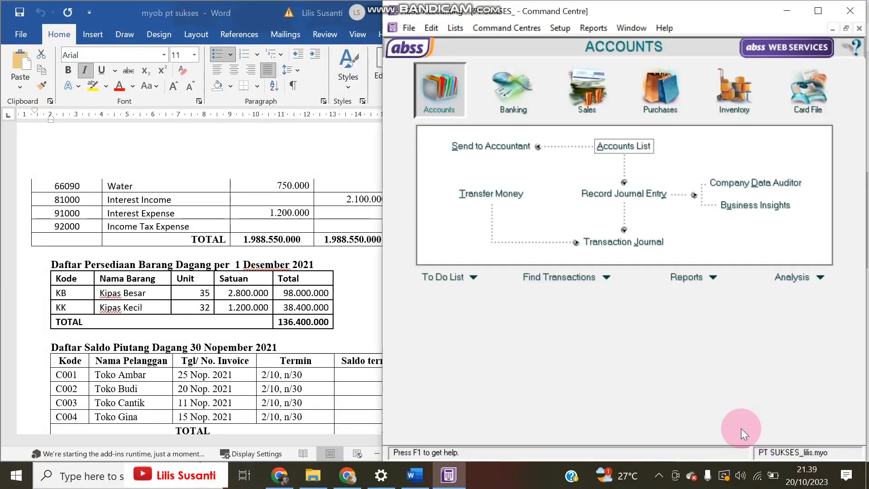
pyautogui.click(738, 97)
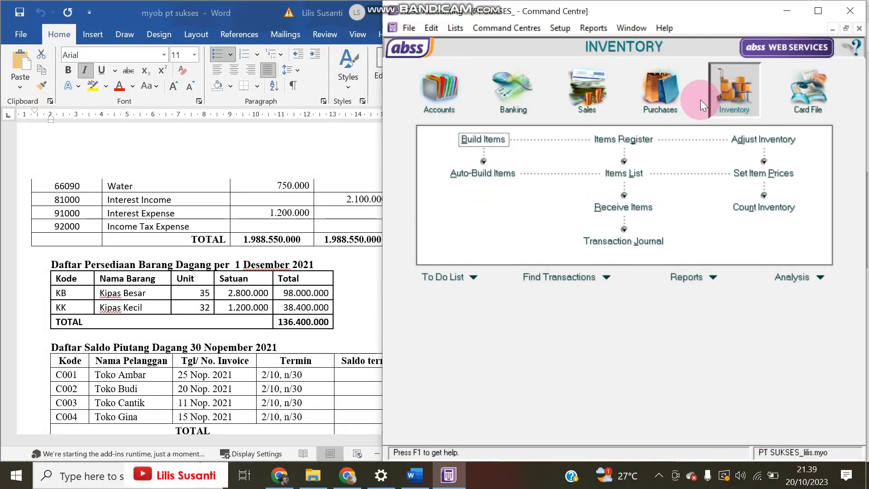
pyautogui.click(628, 176)
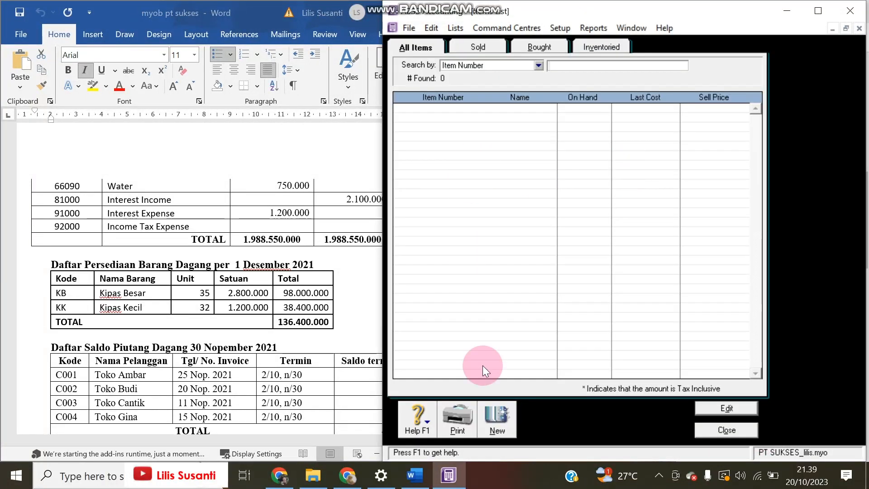
pyautogui.click(493, 419)
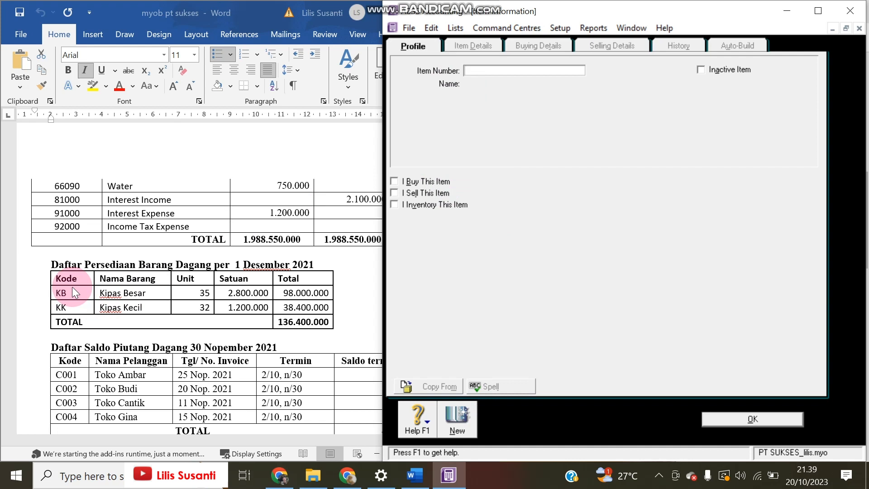
pyautogui.write('KB')
pyautogui.press('Tab')
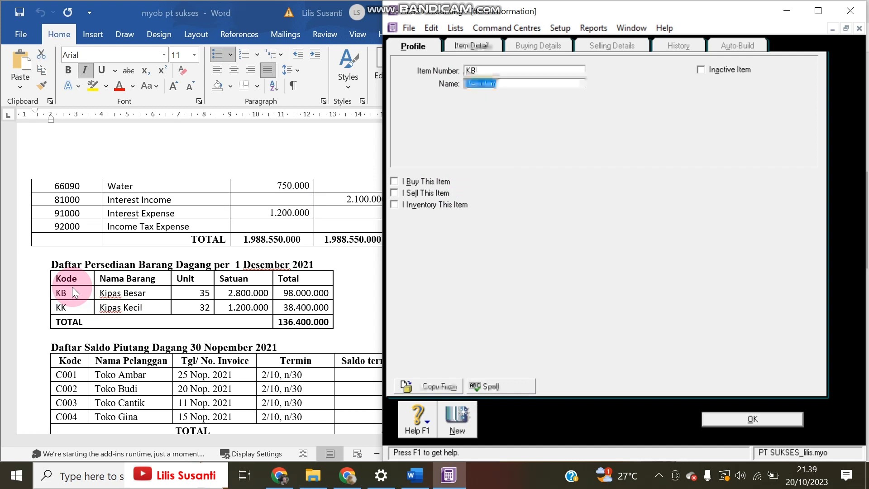
pyautogui.write('Kipas Besar')
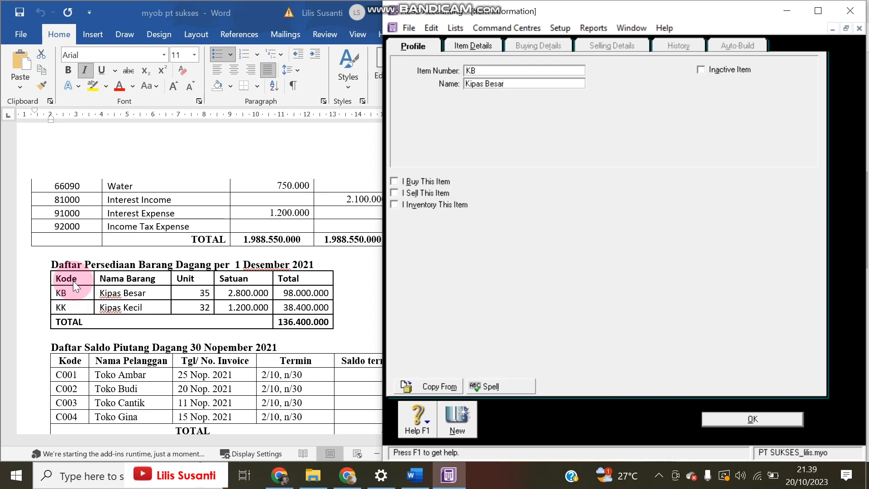
# Mark KB as bought, sold and inventoried with accounts 5-1000, 4-1000 and 1-2800
pyautogui.scroll(1, 72, 271)
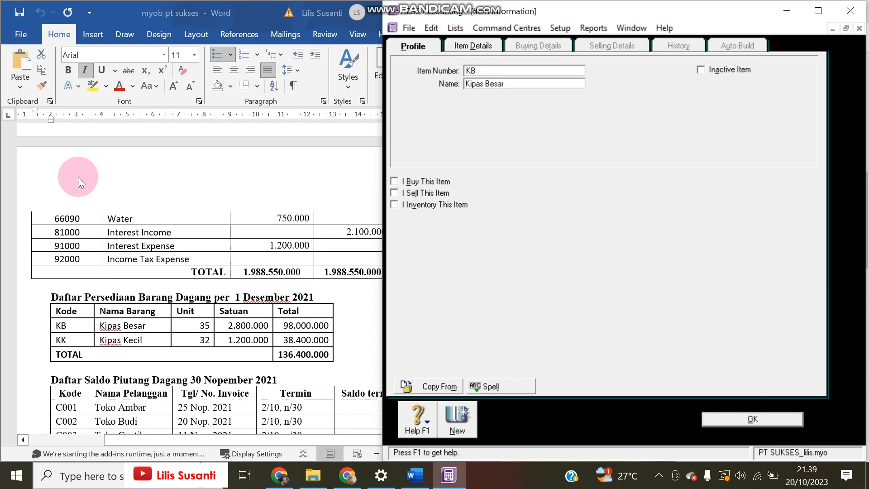
pyautogui.click(394, 180)
pyautogui.click(393, 192)
pyautogui.click(393, 204)
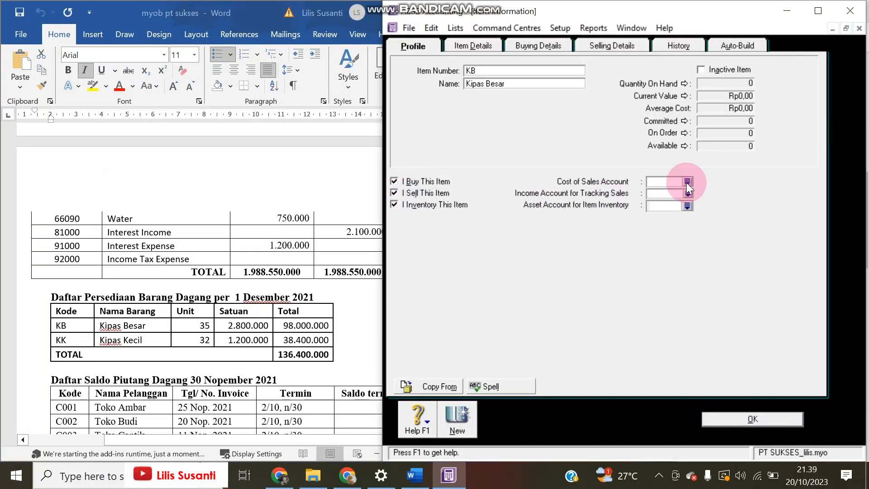
pyautogui.click(687, 182)
pyautogui.doubleClick(621, 201)
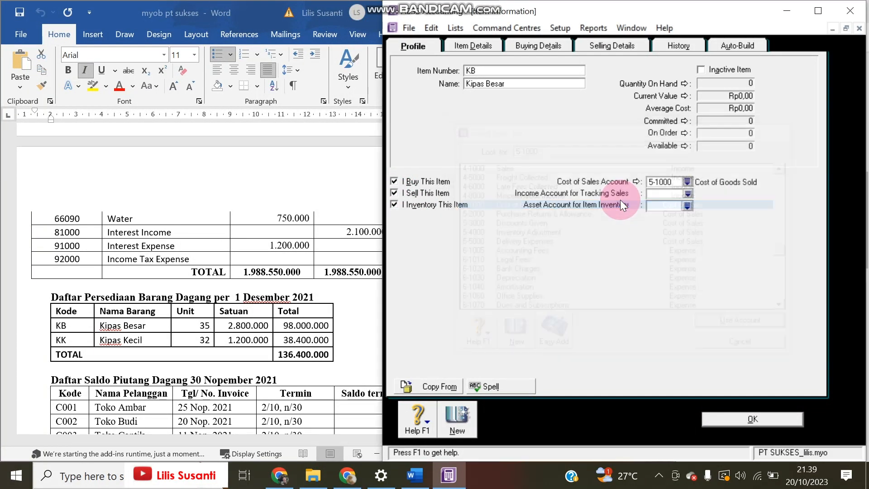
pyautogui.click(687, 193)
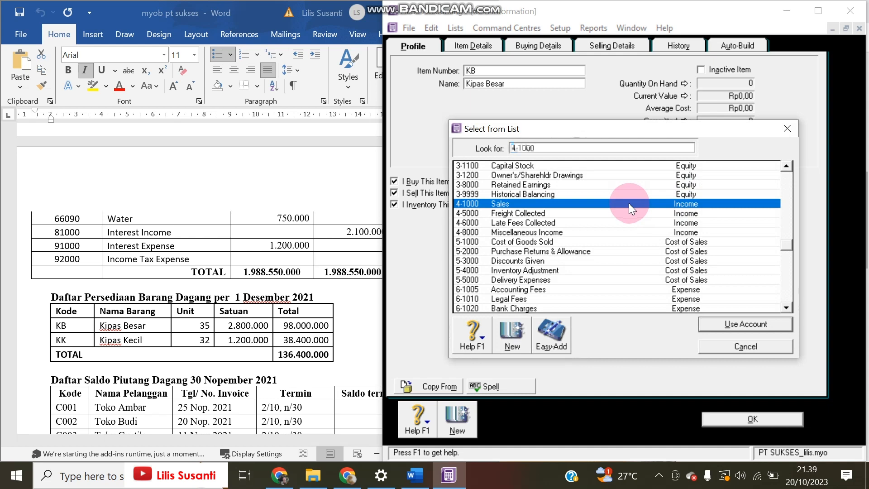
pyautogui.doubleClick(628, 203)
pyautogui.click(687, 204)
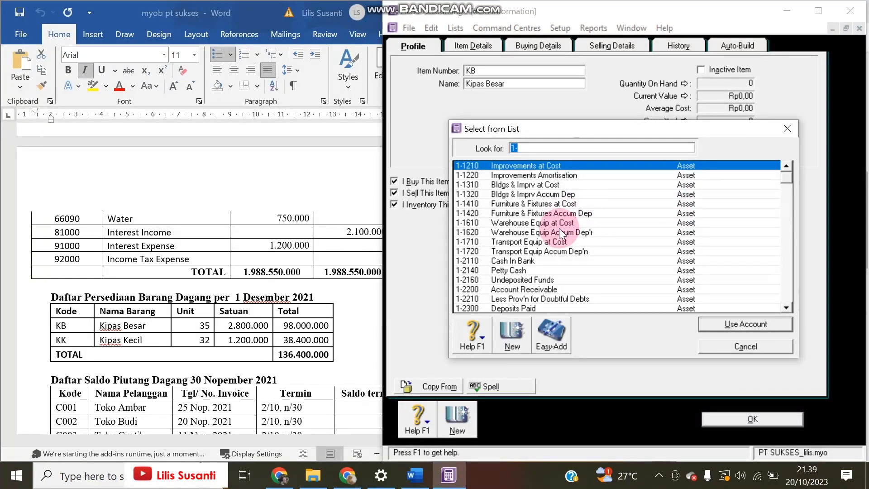
pyautogui.scroll(-2, 544, 284)
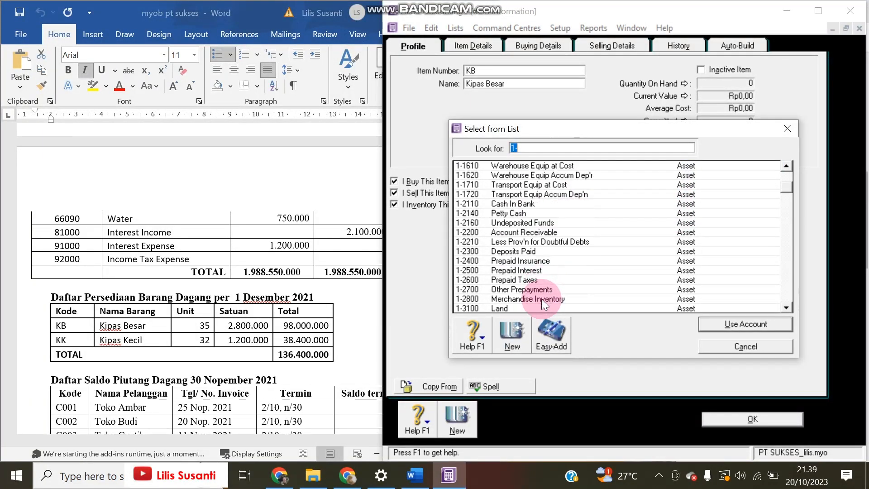
pyautogui.doubleClick(541, 299)
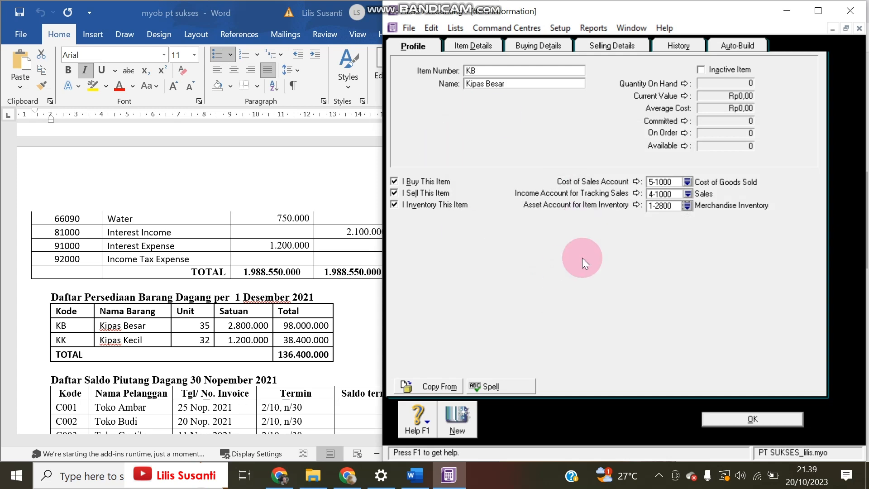
# Set VAT as the item's tax code for both buying and selling
pyautogui.click(527, 47)
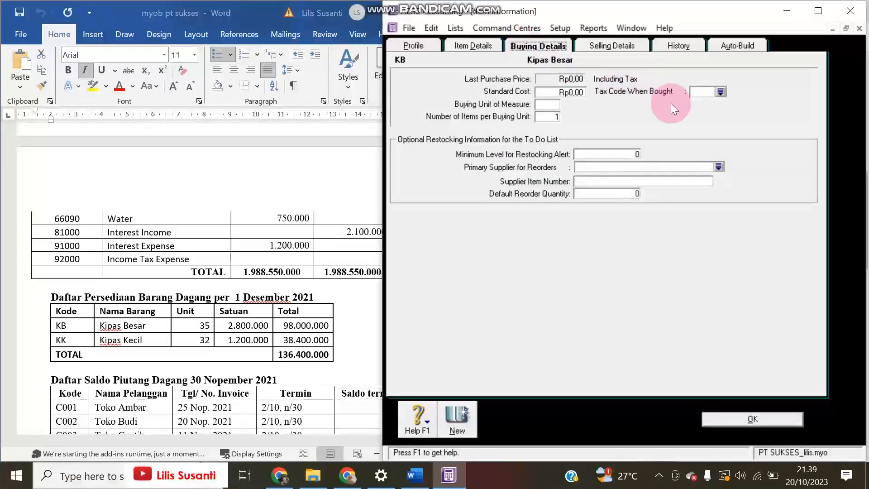
pyautogui.click(720, 92)
pyautogui.doubleClick(520, 175)
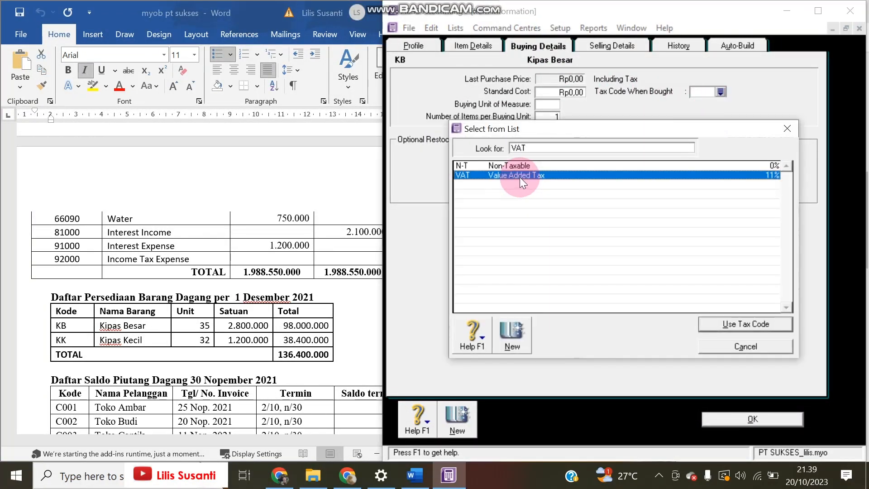
pyautogui.click(607, 45)
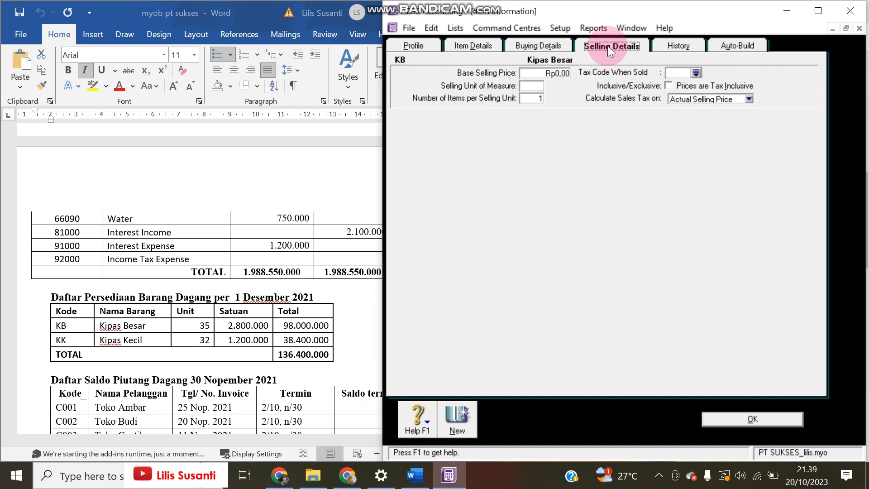
pyautogui.click(696, 72)
pyautogui.doubleClick(559, 162)
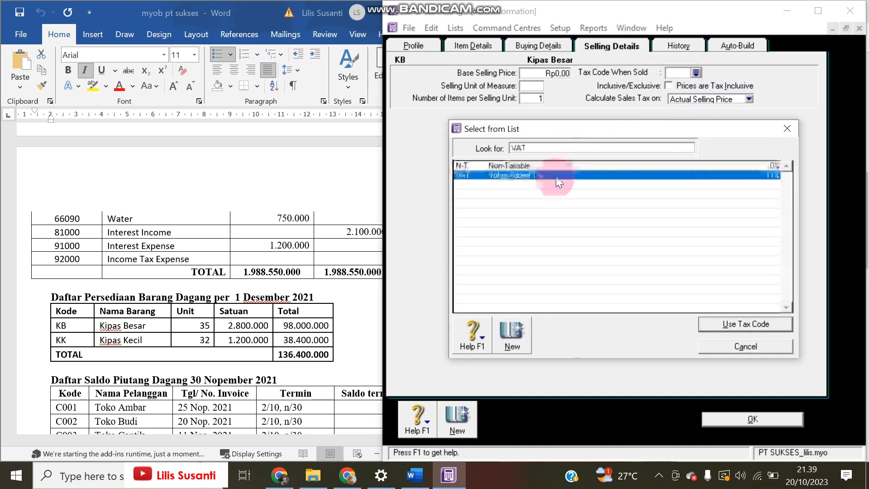
pyautogui.click(683, 75)
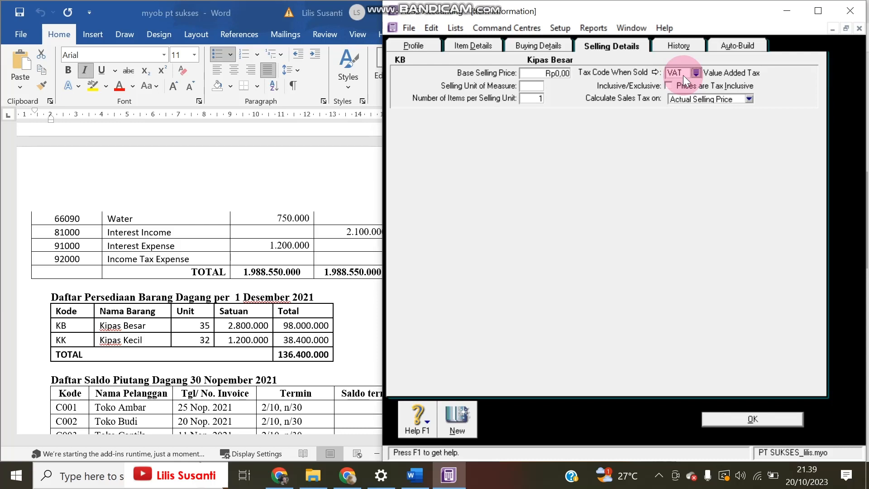
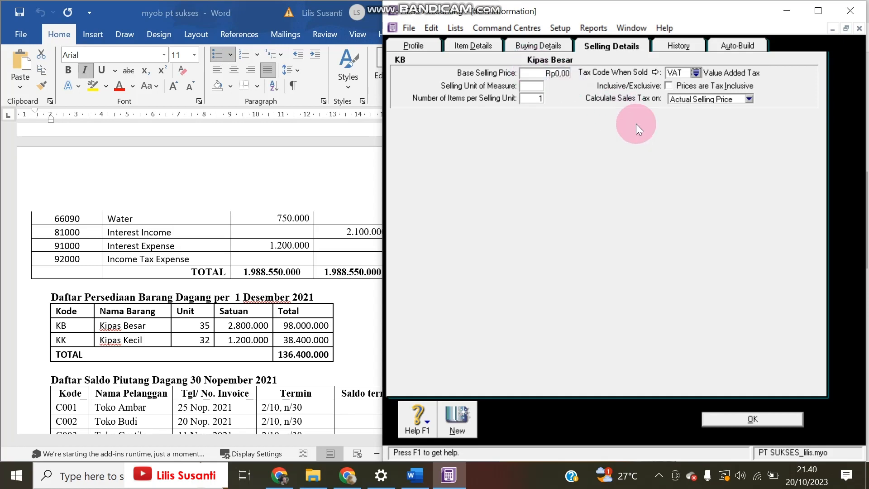
# Save the Kipas Besar item, accepting its name's spelling
pyautogui.click(452, 410)
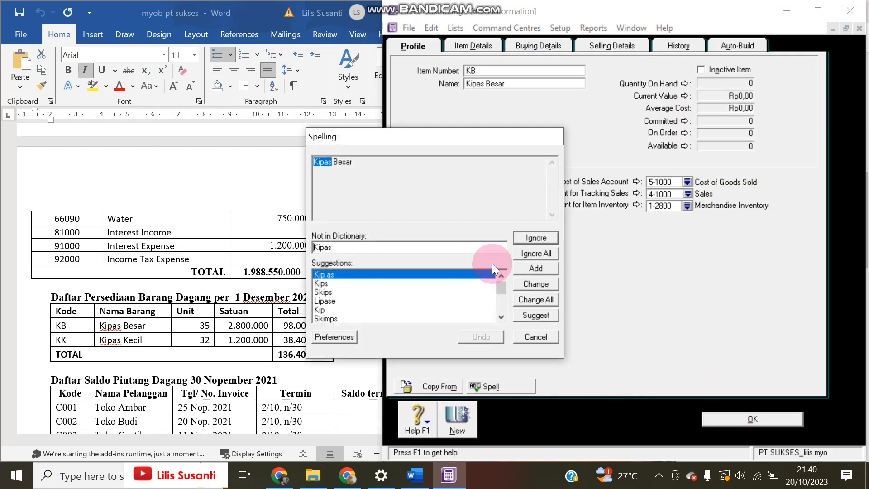
pyautogui.click(526, 253)
pyautogui.click(526, 254)
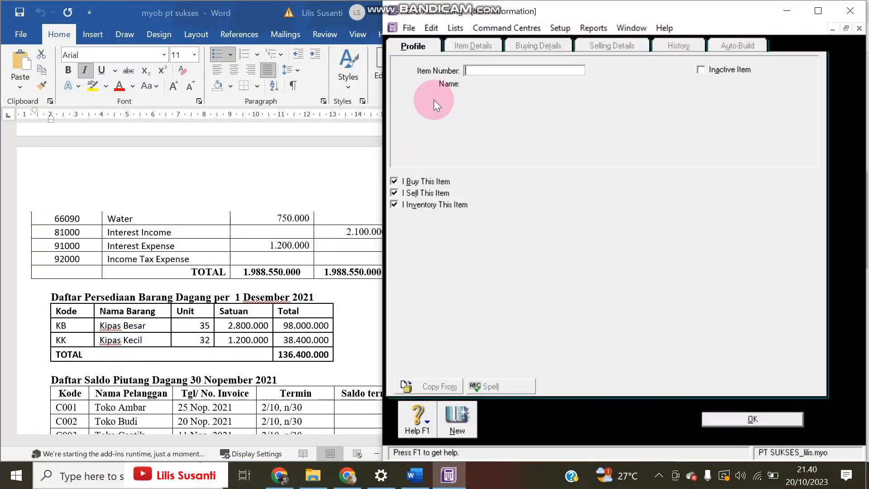
# Add inventory item KK named Kipas Lecil, save it, and close the items list
pyautogui.write('KK')
pyautogui.press('Tab')
pyautogui.write('k')
pyautogui.press('BackSpace')
pyautogui.write('K')
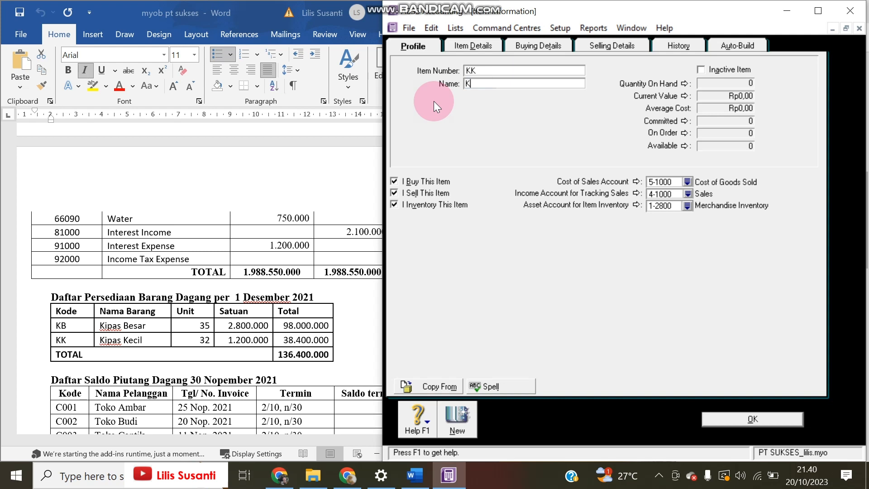
pyautogui.write('ipas Lecil')
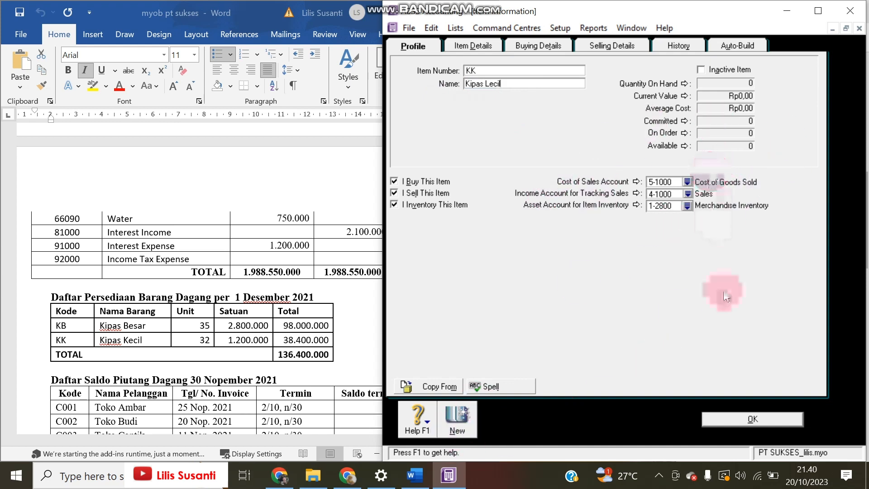
pyautogui.click(743, 417)
pyautogui.click(536, 250)
pyautogui.click(537, 256)
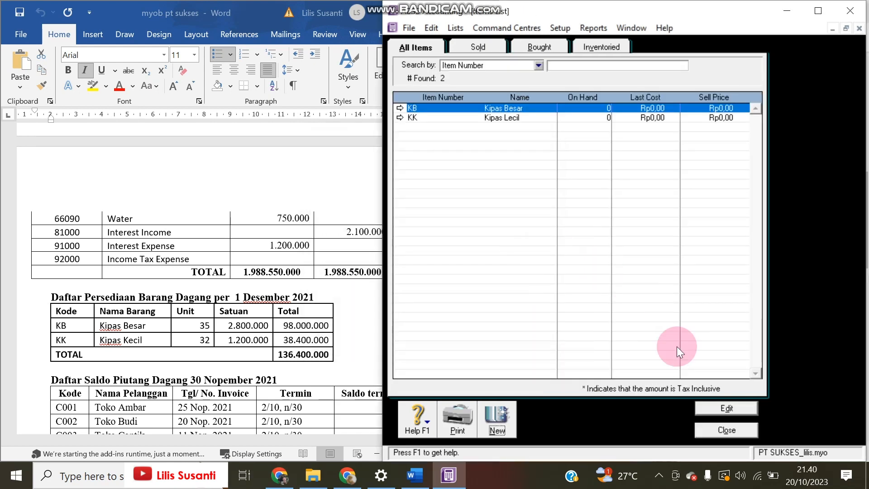
pyautogui.click(705, 431)
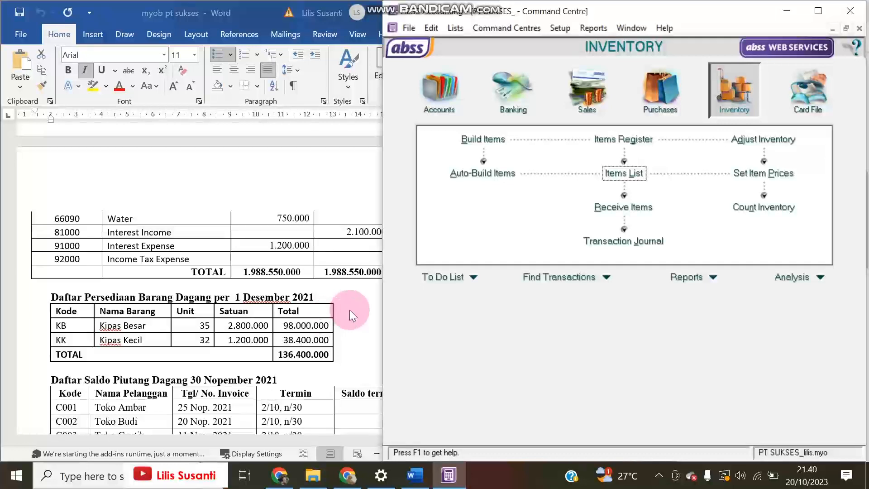
# Enter counted quantities of 35 Kipas Besar and 32 Kipas Lecil
pyautogui.click(766, 216)
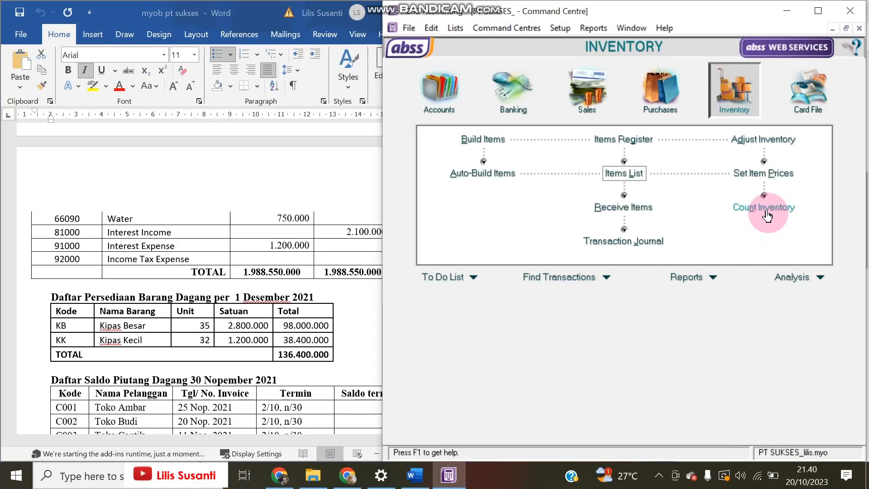
pyautogui.click(768, 216)
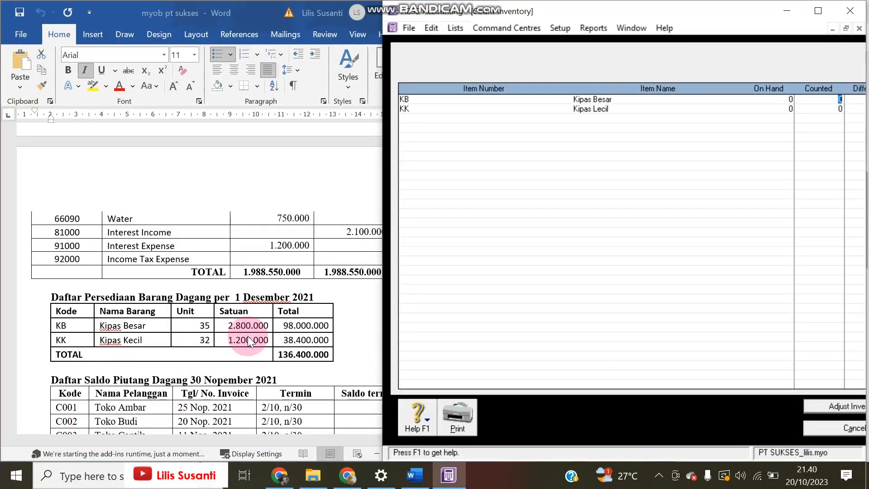
pyautogui.write('35')
pyautogui.press('Tab')
pyautogui.write('32')
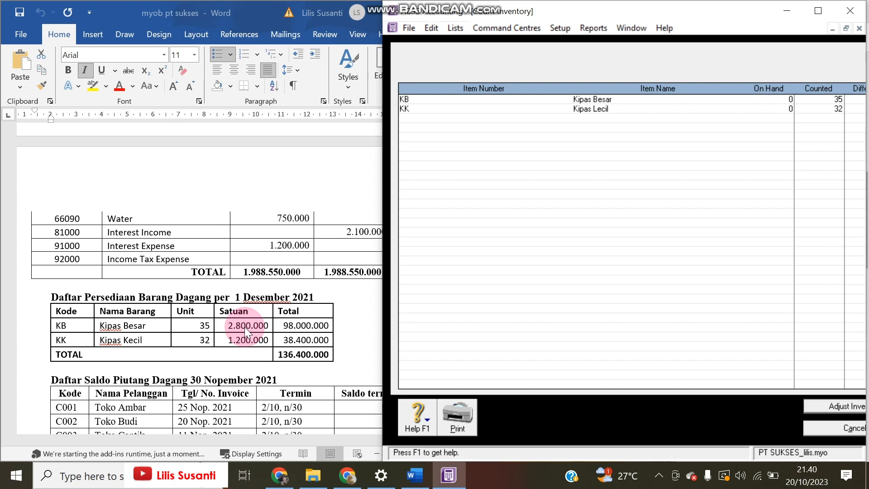
pyautogui.press('Tab')
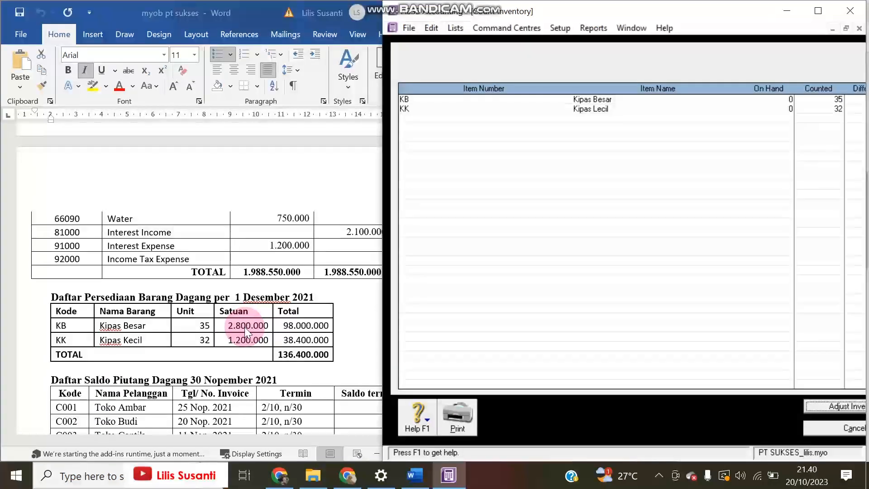
pyautogui.moveTo(377, 359); pyautogui.dragTo(353, 358)
# Adjust inventory against 1-2800 Merchandise Inventory, treating the counts as opening balances
pyautogui.click(795, 407)
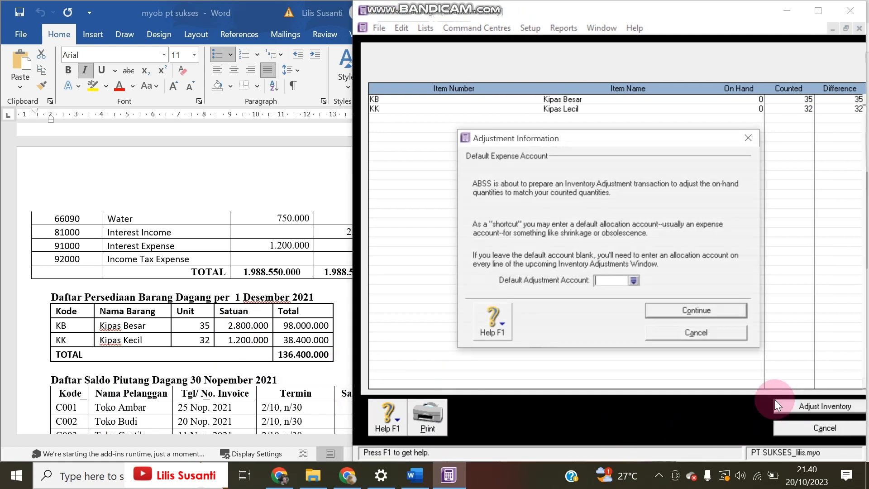
pyautogui.click(634, 281)
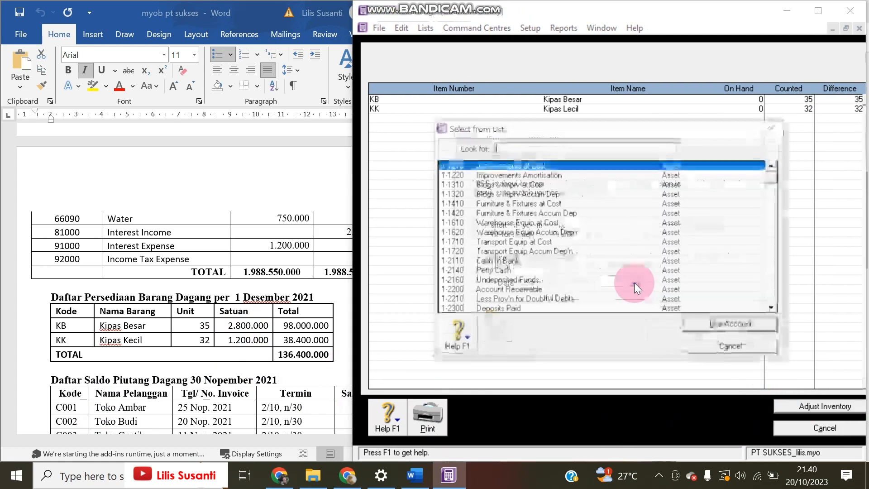
pyautogui.scroll(-3, 634, 282)
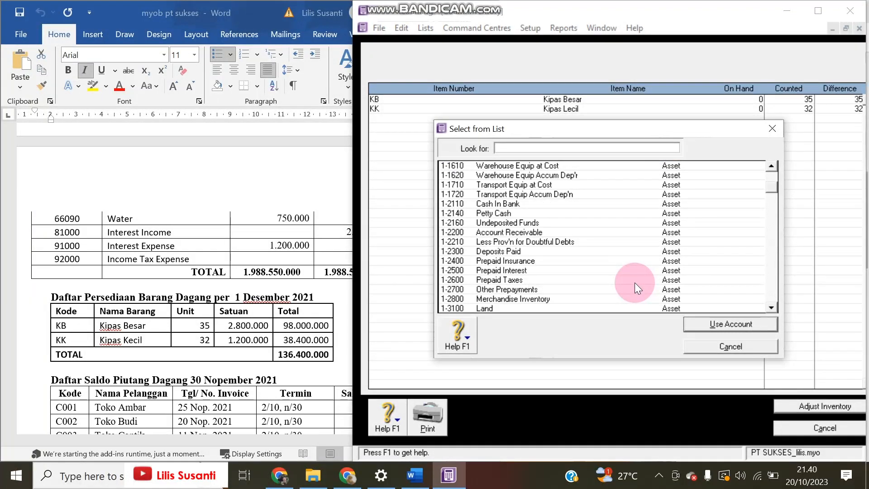
pyautogui.click(600, 296)
pyautogui.doubleClick(601, 297)
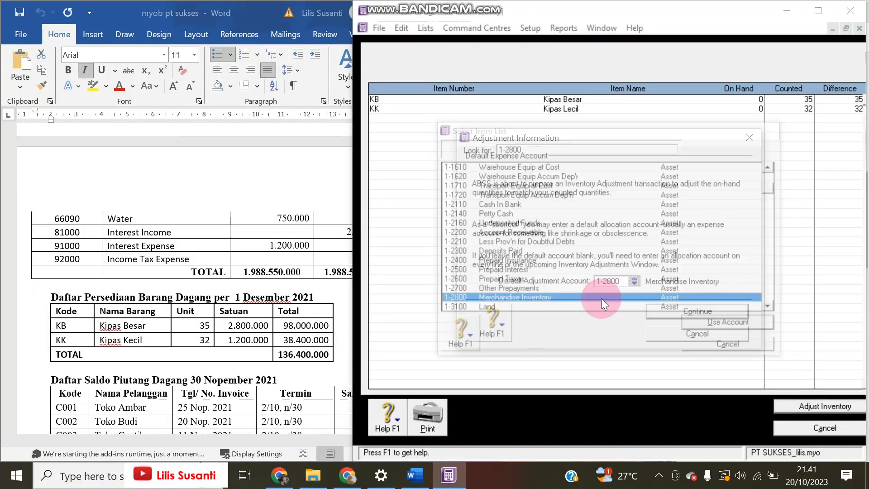
pyautogui.click(680, 305)
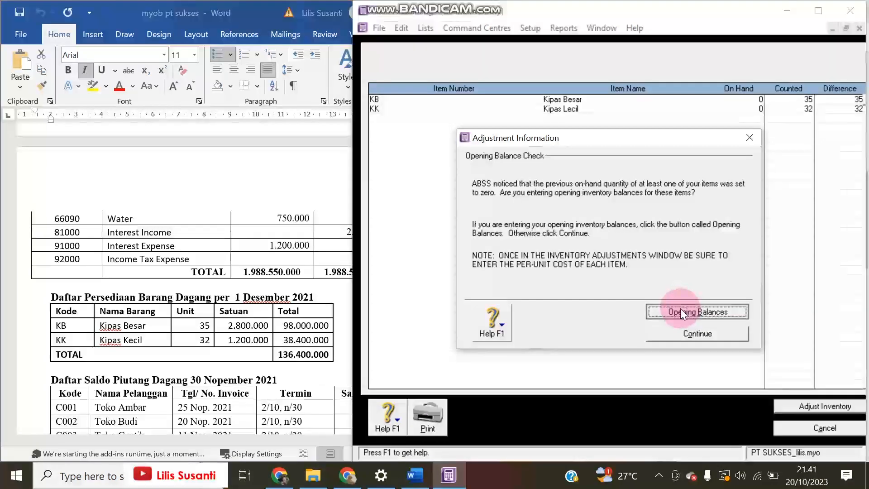
pyautogui.click(680, 306)
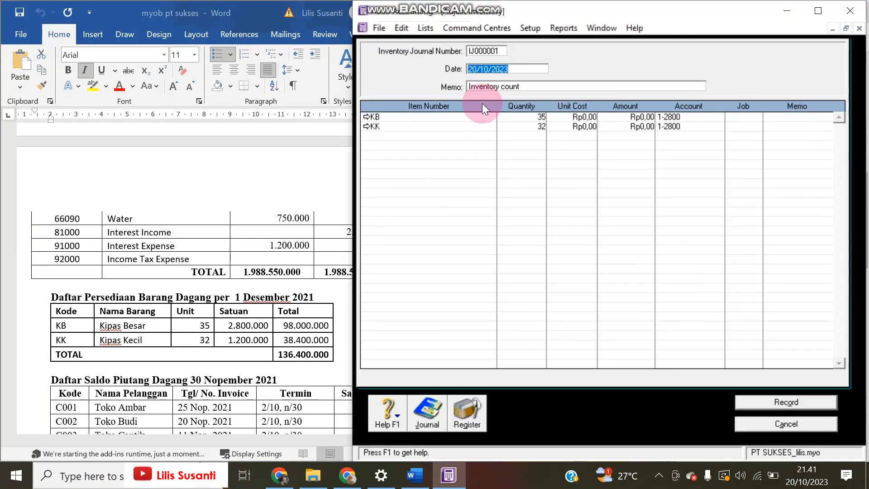
# Record the 01/12/2021 adjustment with unit costs 2.800.000 for KB and 1.200.000 for KK
pyautogui.write('01/')
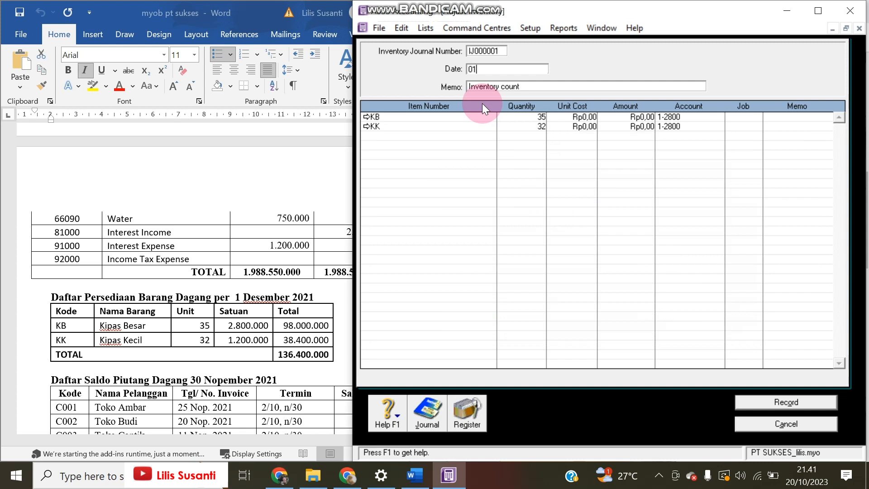
pyautogui.write('/12/2021')
pyautogui.press('Tab')
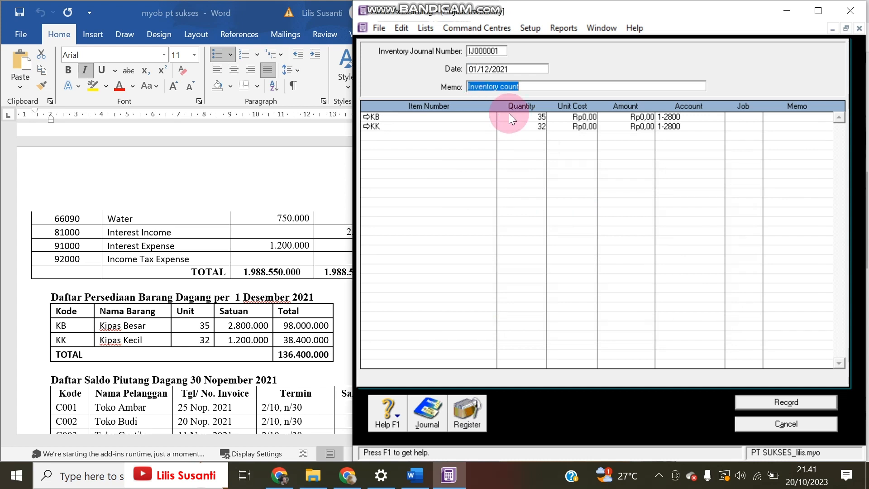
pyautogui.click(571, 117)
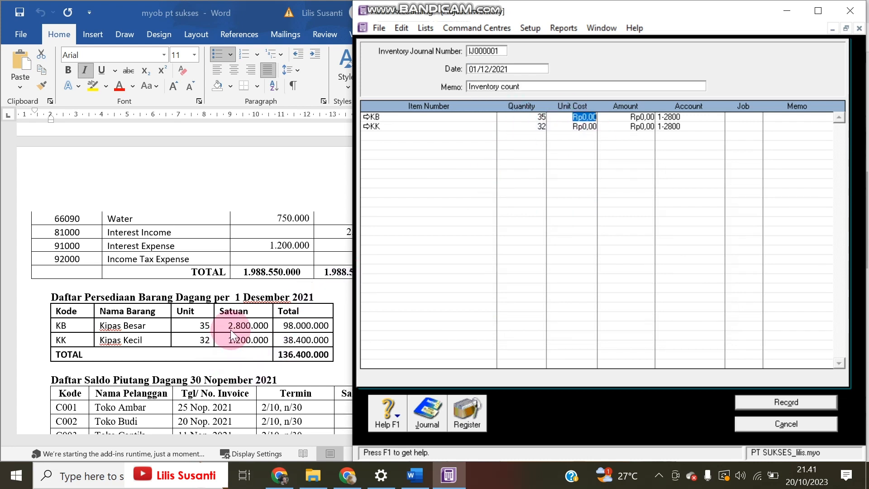
pyautogui.write('2.800.00')
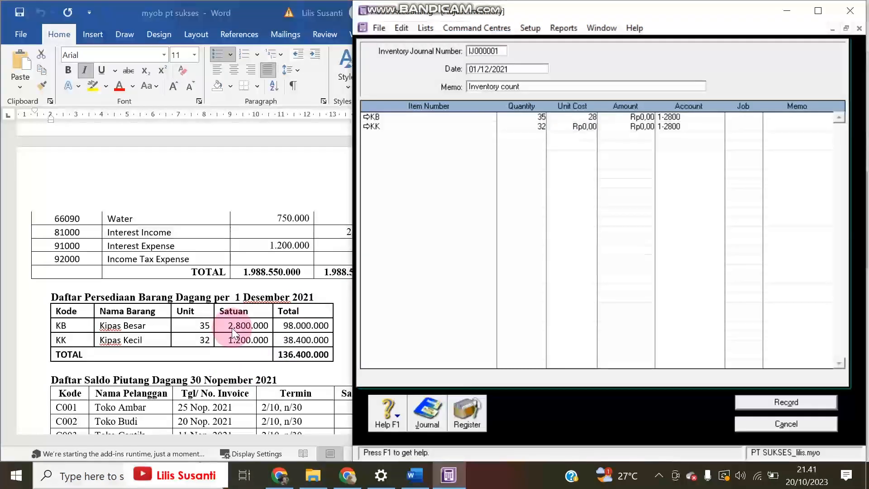
pyautogui.write('00000')
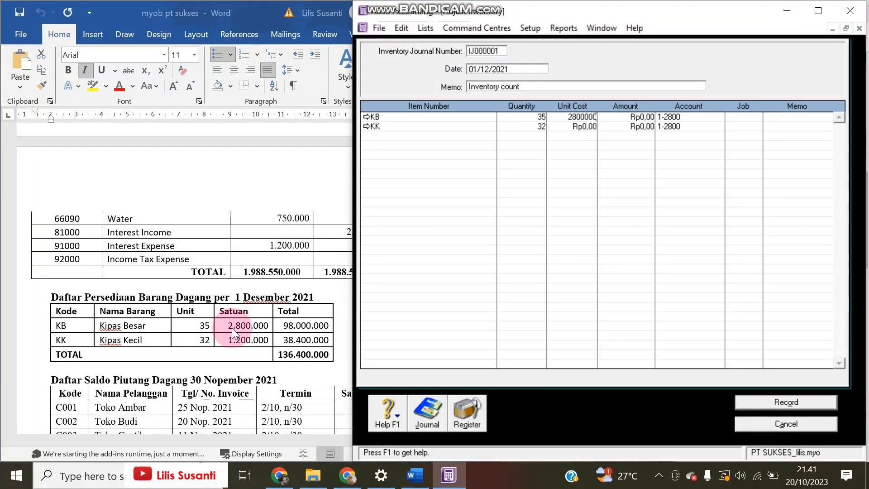
pyautogui.press('Return')
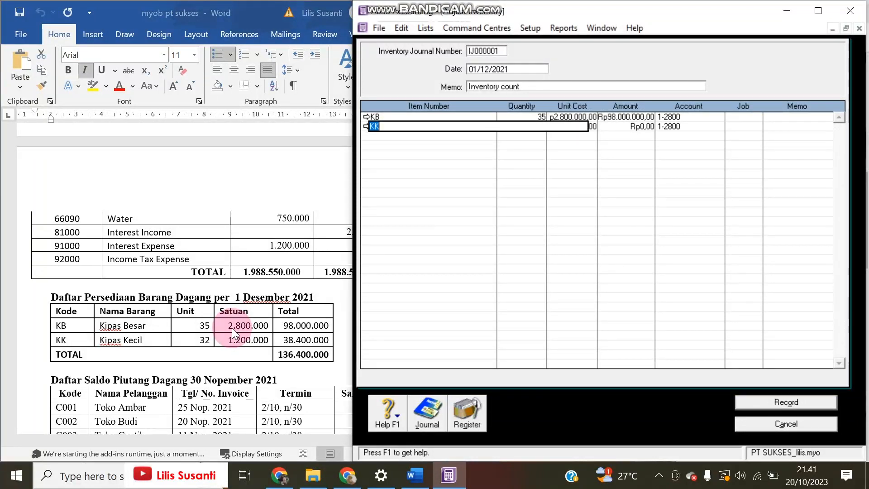
pyautogui.press('Return')
pyautogui.press('Return')
pyautogui.write('1.20')
pyautogui.write('0.000')
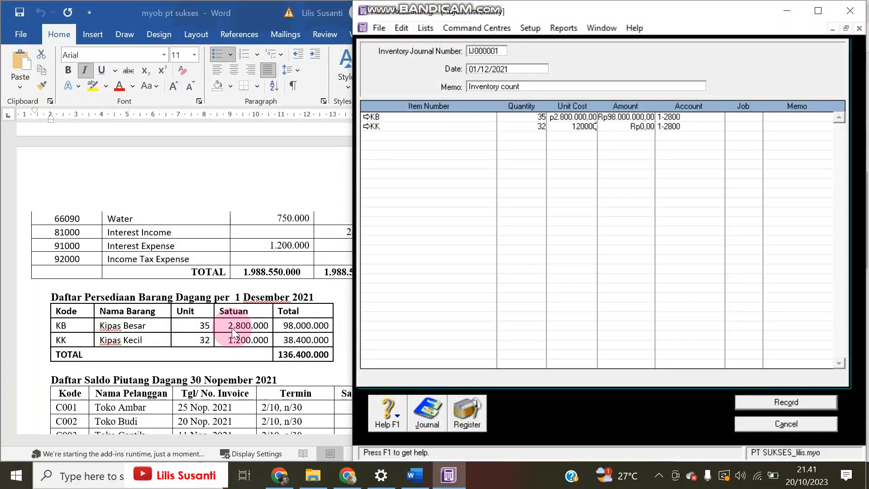
pyautogui.press('Return')
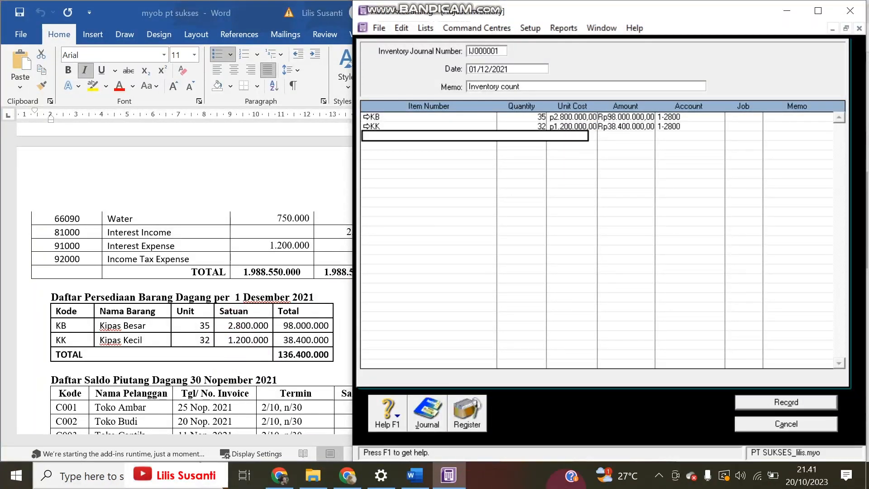
pyautogui.click(768, 402)
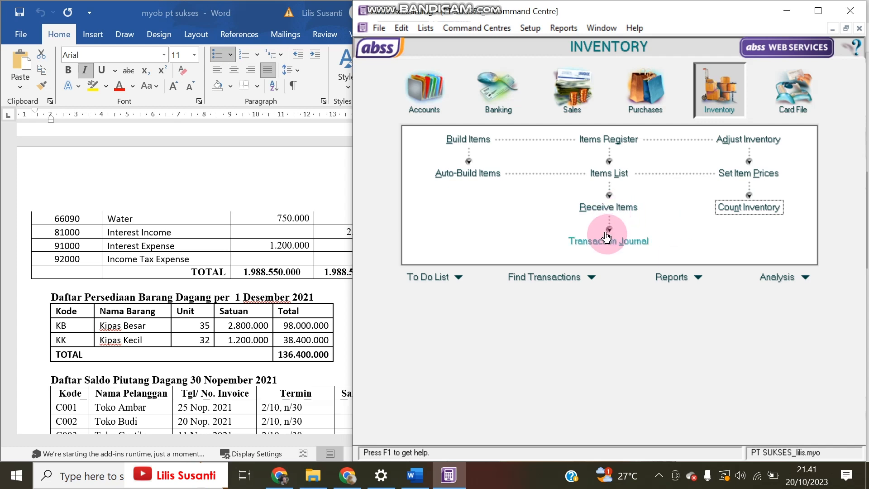
# Close the inventory count and list the transaction journal from 01/10/2000
pyautogui.click(733, 209)
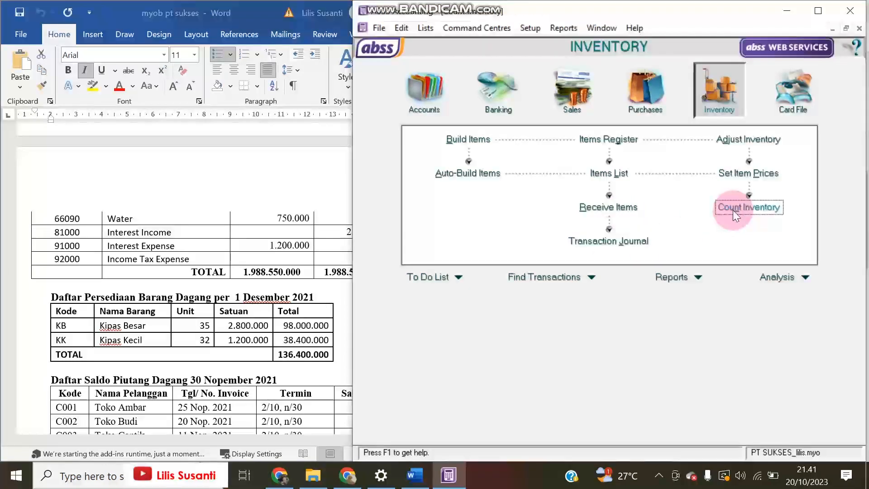
pyautogui.click(825, 428)
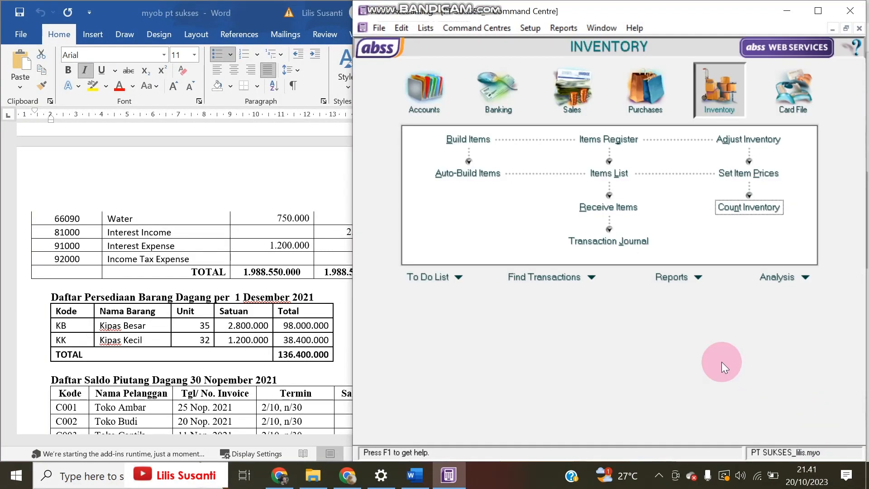
pyautogui.click(627, 246)
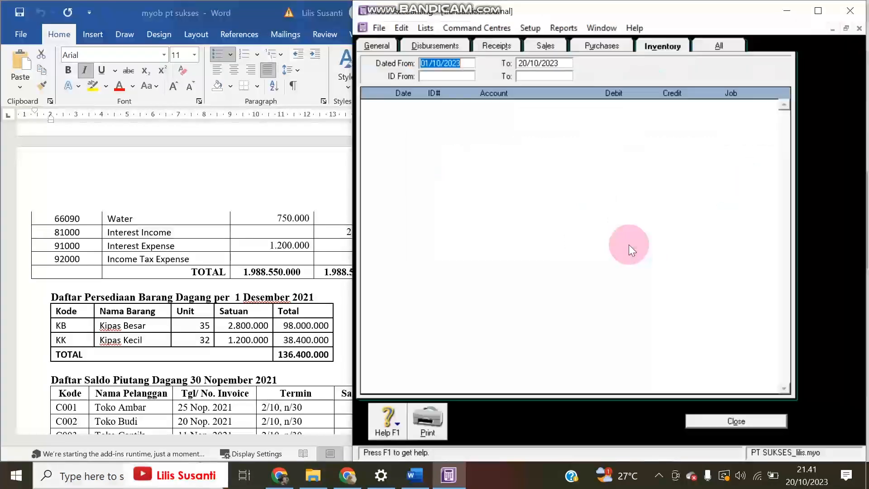
pyautogui.click(465, 65)
pyautogui.press('BackSpace')
pyautogui.press('BackSpace')
pyautogui.write('00')
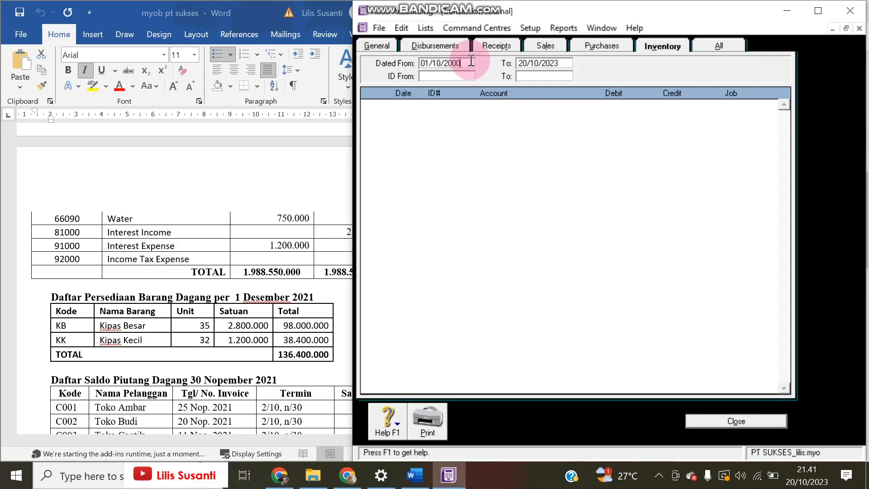
pyautogui.press('Tab')
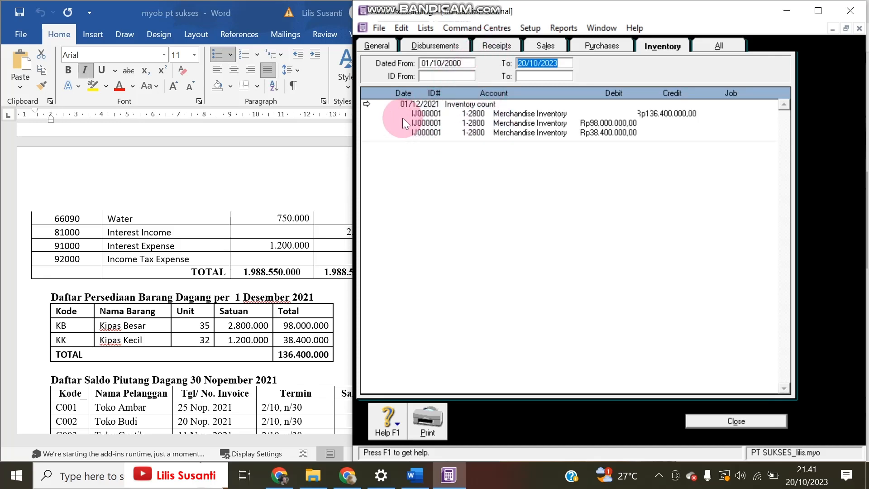
# Inspect entry IJ000001's details and compare them with the stock list in Word
pyautogui.click(367, 105)
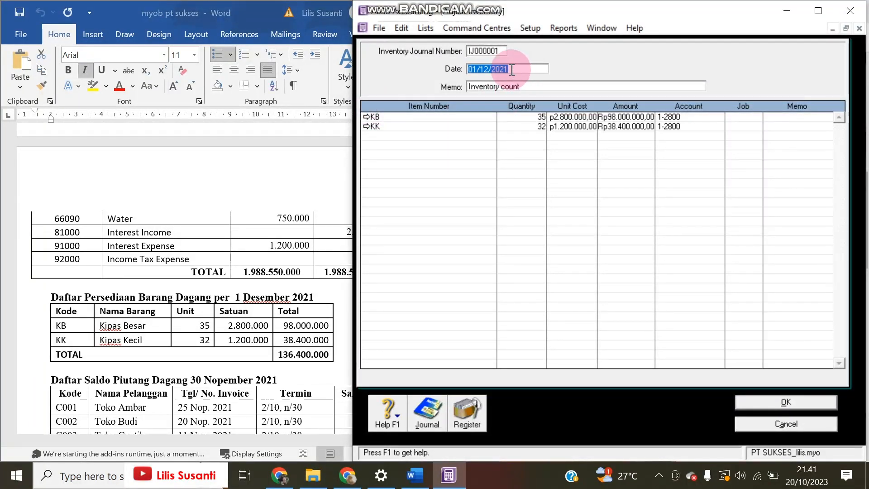
pyautogui.click(782, 426)
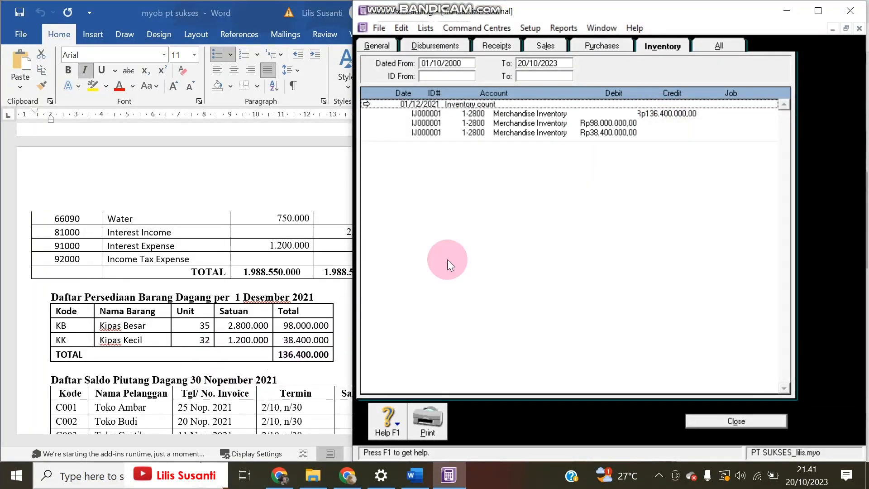
pyautogui.click(278, 328)
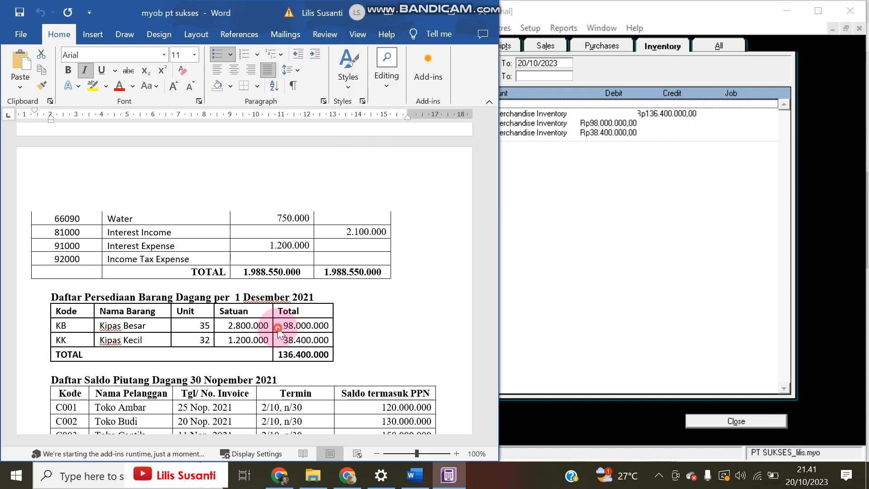
pyautogui.scroll(-1, 279, 328)
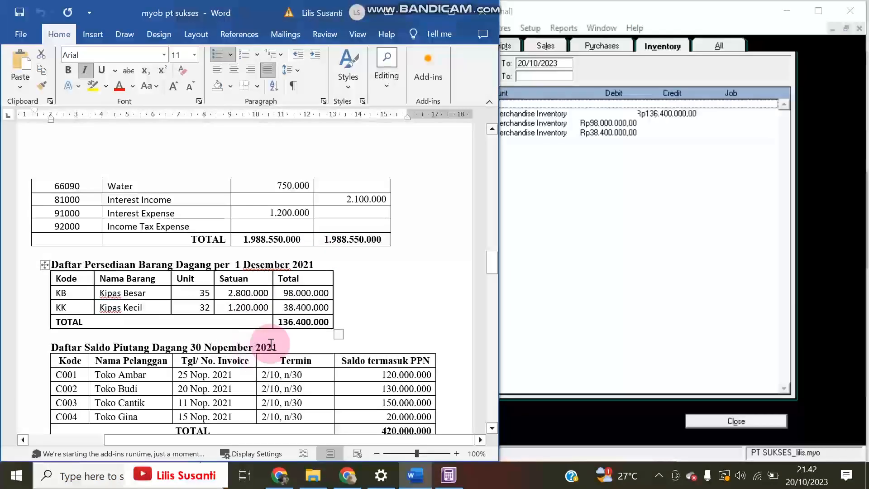
pyautogui.scroll(-1, 365, 294)
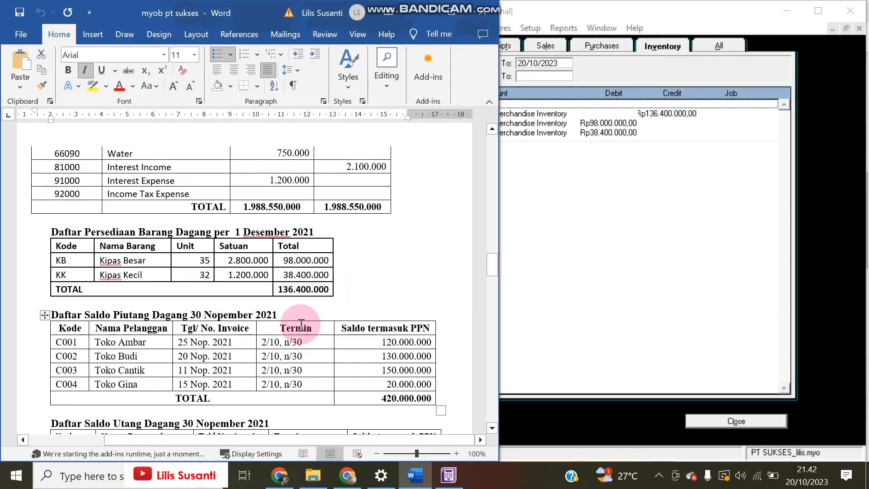
pyautogui.click(586, 271)
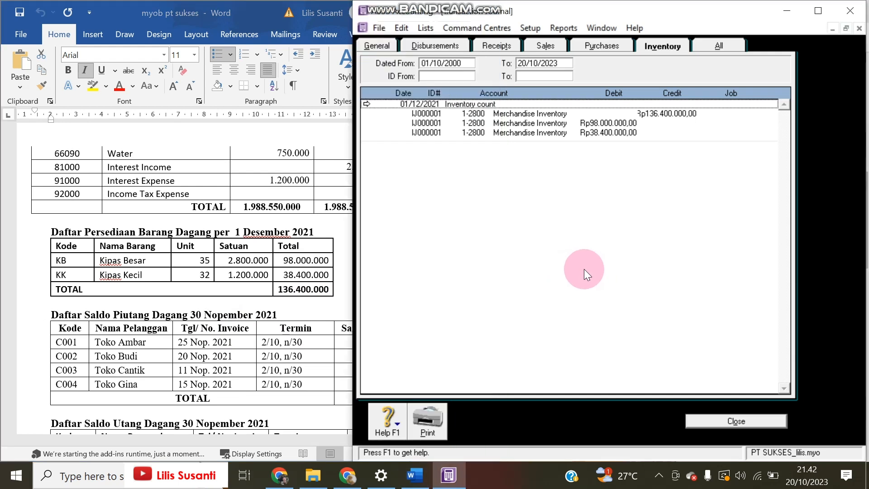
# Review the still-empty customer historical balances, then close the transaction journal
pyautogui.click(528, 29)
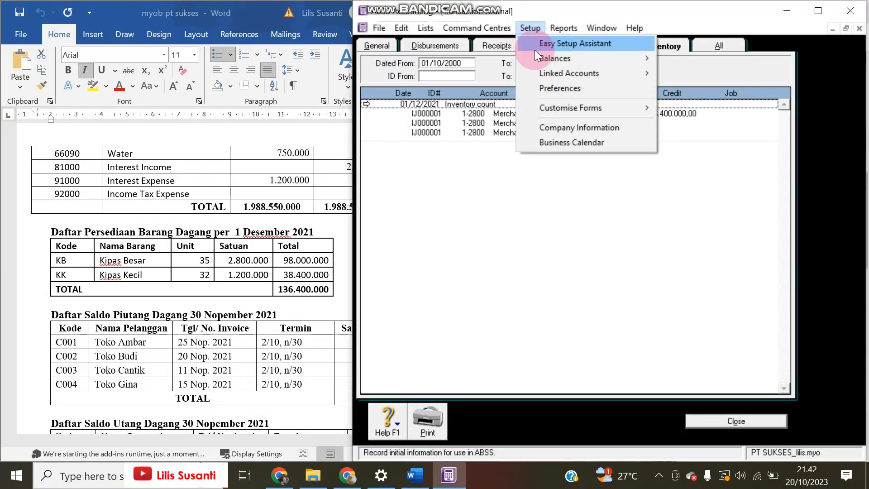
pyautogui.moveTo(543, 57)
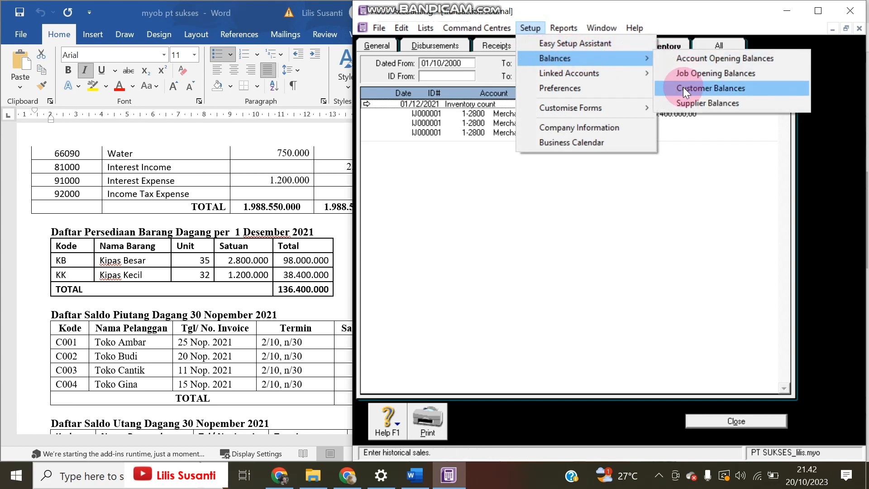
pyautogui.click(664, 86)
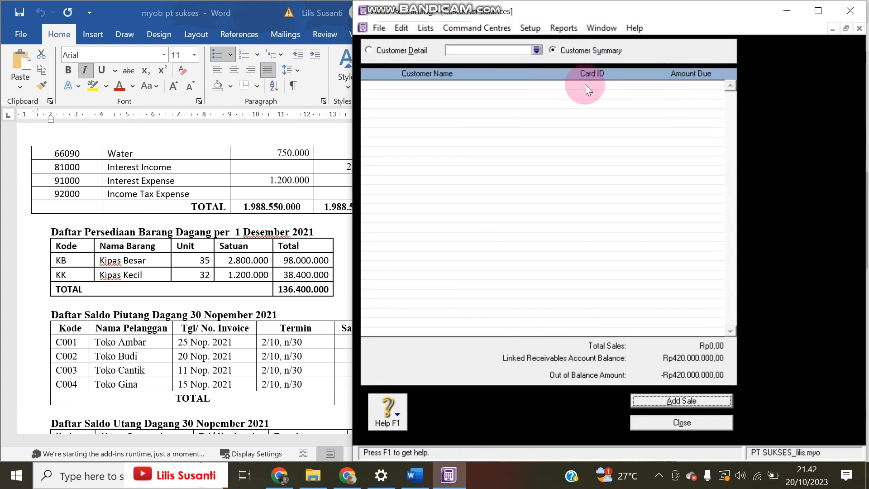
pyautogui.click(706, 421)
pyautogui.click(736, 421)
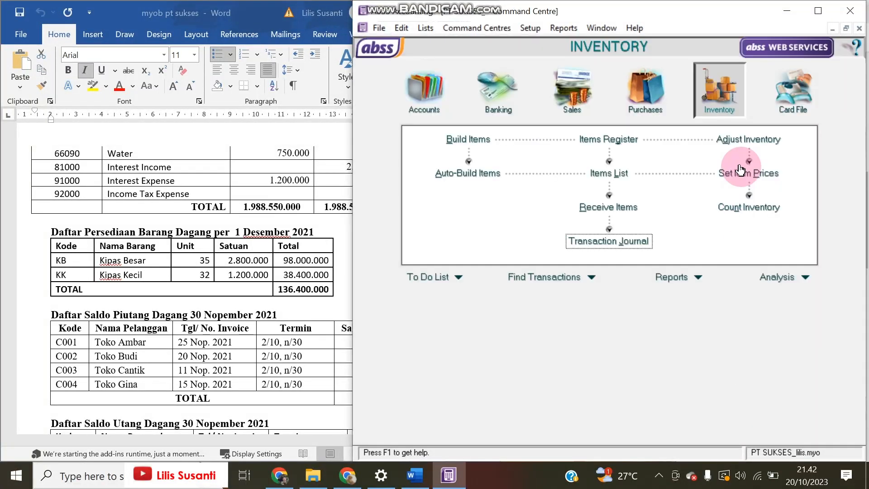
pyautogui.click(783, 98)
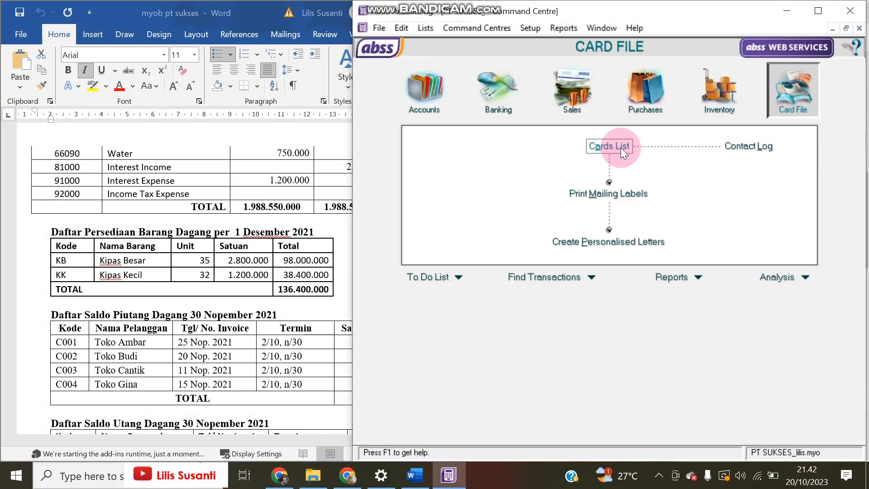
# Start a new customer card named Toko Ambar with card ID C001
pyautogui.click(621, 146)
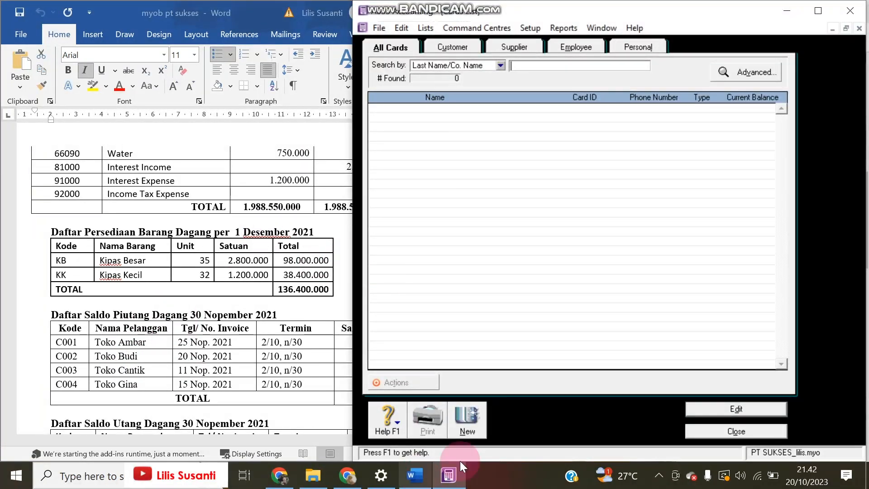
pyautogui.click(466, 417)
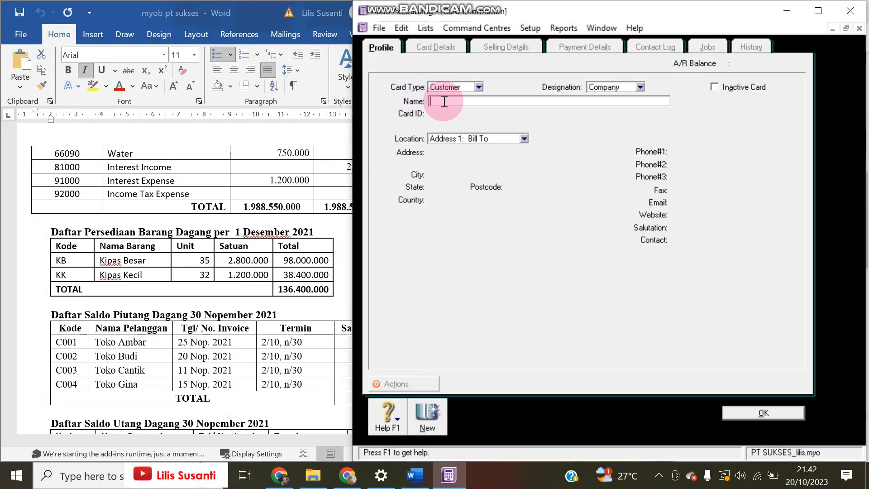
pyautogui.click(97, 343)
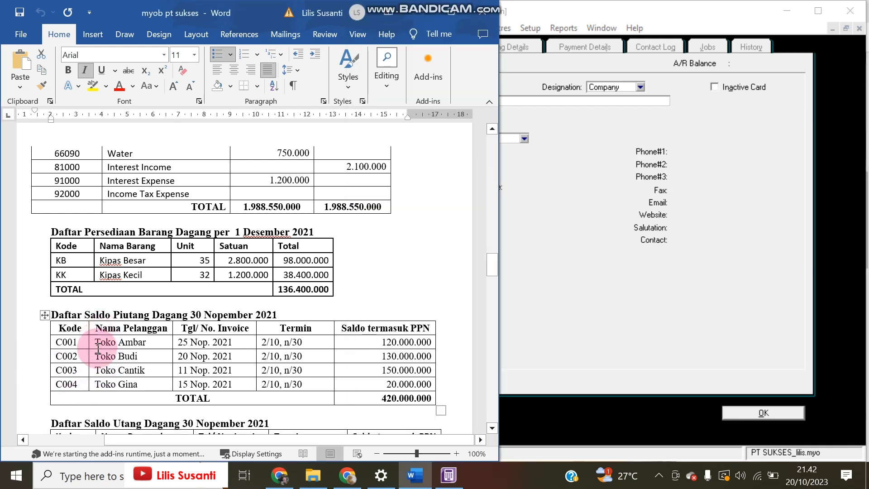
pyautogui.moveTo(97, 343); pyautogui.dragTo(147, 343)
pyautogui.hotkey('ctrl', 'c')
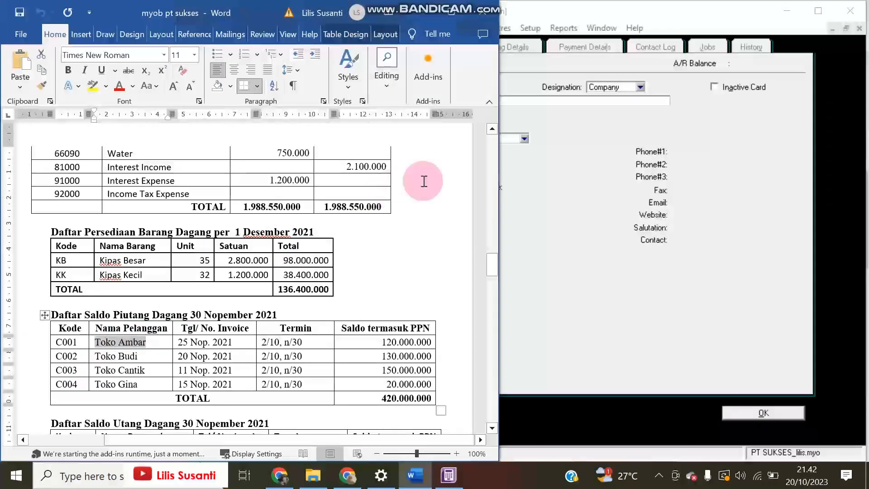
pyautogui.click(577, 142)
pyautogui.hotkey('ctrl', 'v')
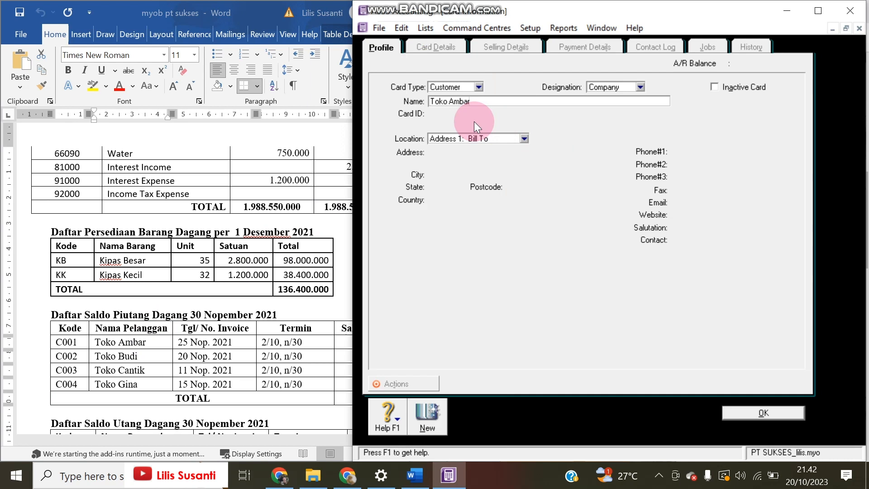
pyautogui.press('Tab')
pyautogui.write('C001')
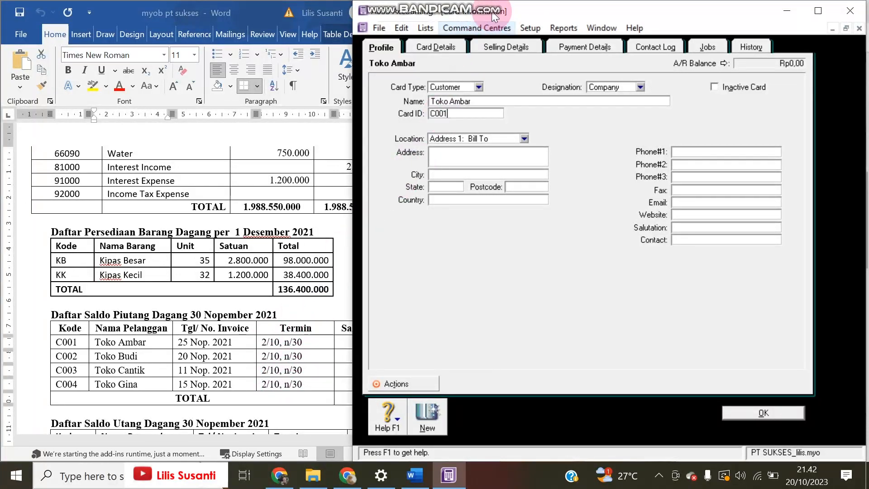
# Set Toko Ambar's terms to 2% discount within 10 days, balance due in 30, and save
pyautogui.click(496, 48)
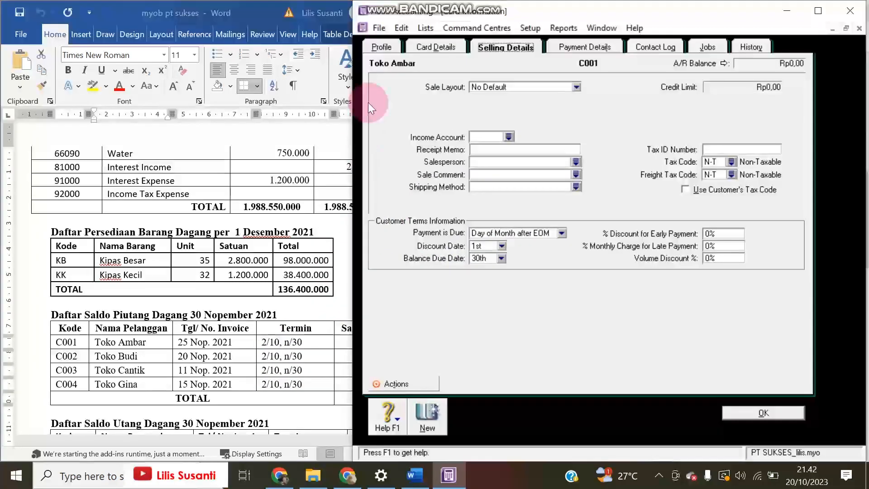
pyautogui.click(389, 48)
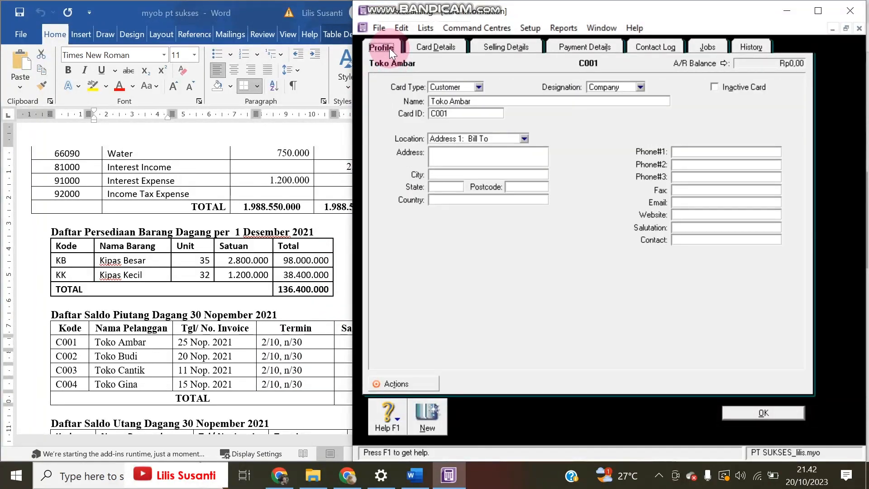
pyautogui.click(482, 50)
pyautogui.click(485, 233)
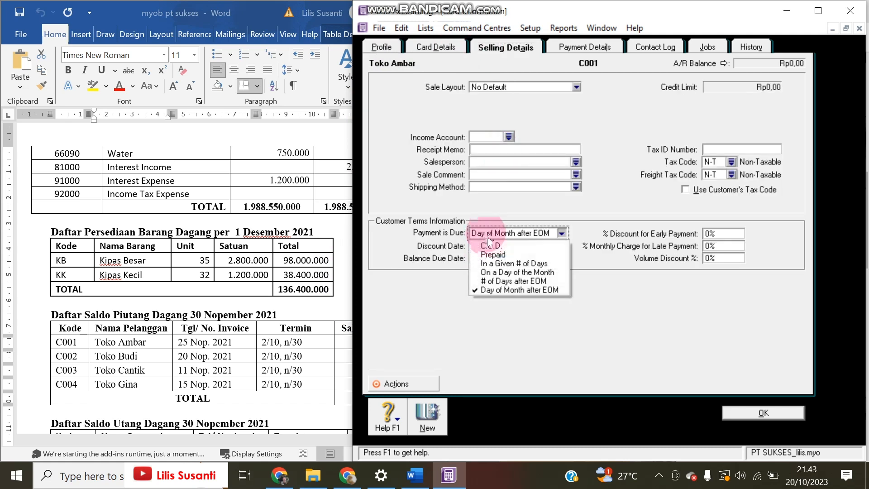
pyautogui.click(486, 262)
pyautogui.doubleClick(484, 245)
pyautogui.write('10')
pyautogui.press('Tab')
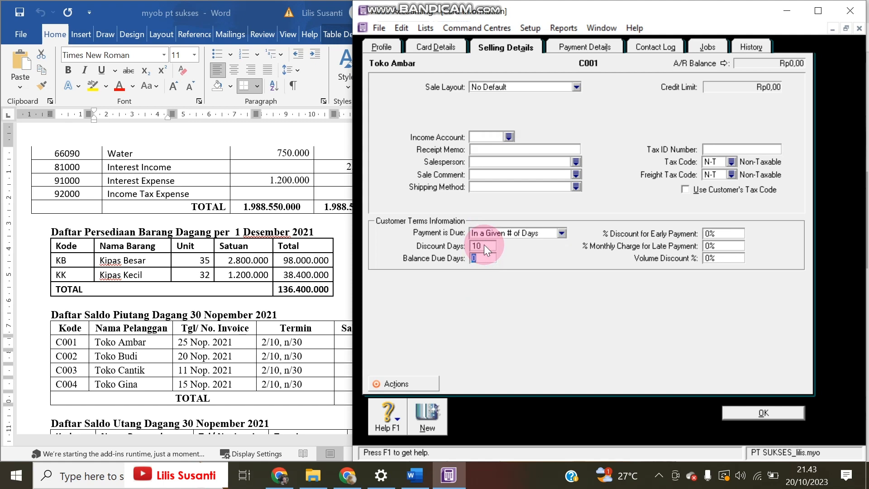
pyautogui.write('30')
pyautogui.press('Tab')
pyautogui.write('2')
pyautogui.click(750, 413)
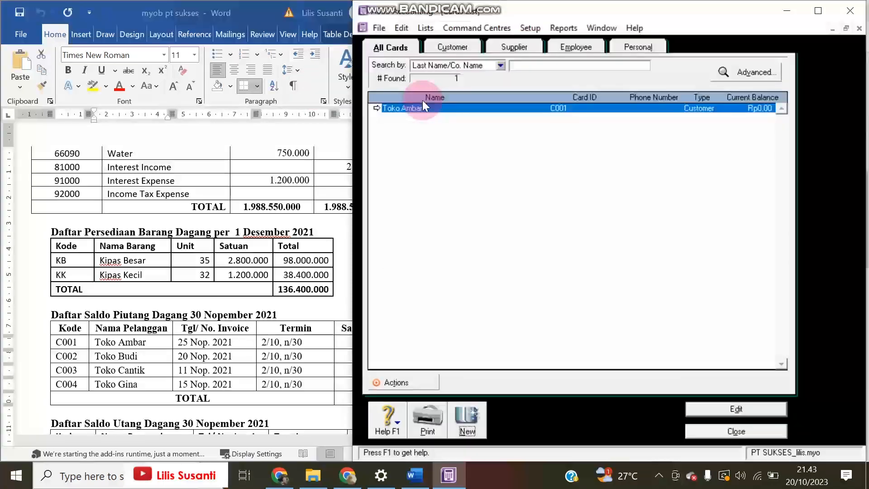
# Add customer card Toko Budi (C002)
pyautogui.click(460, 422)
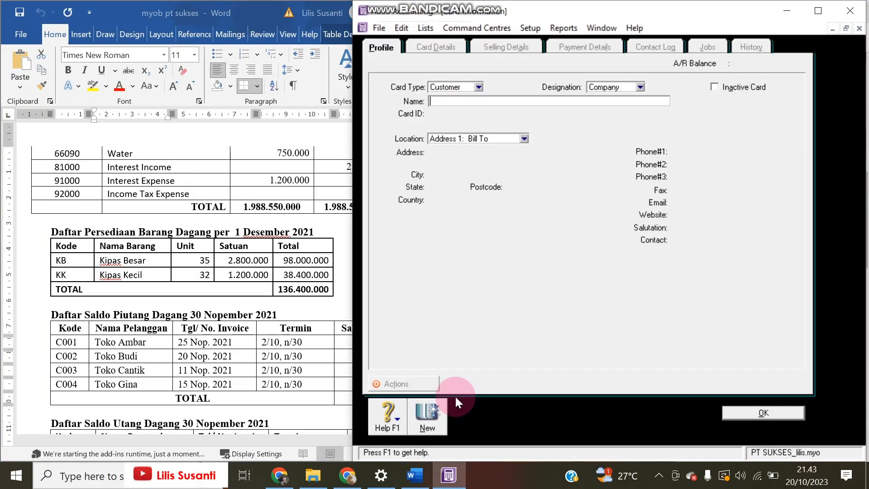
pyautogui.write('Toko')
pyautogui.click(456, 97)
pyautogui.write('Nida')
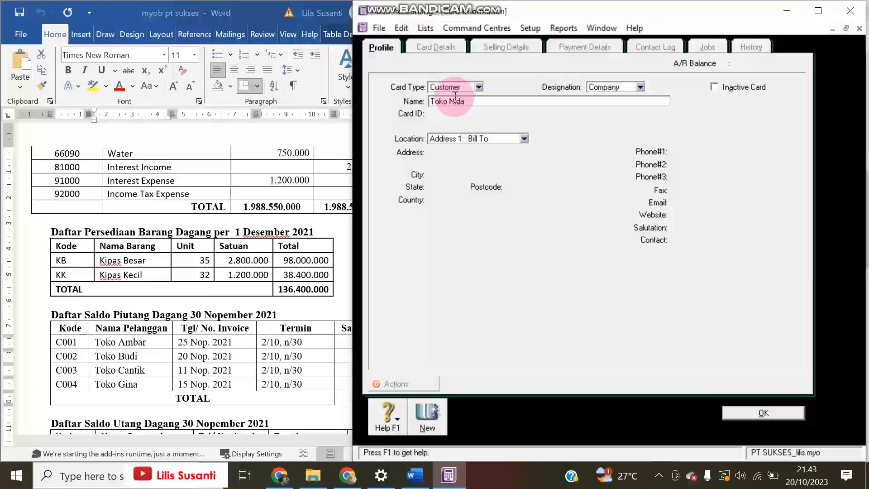
pyautogui.press('BackSpace')
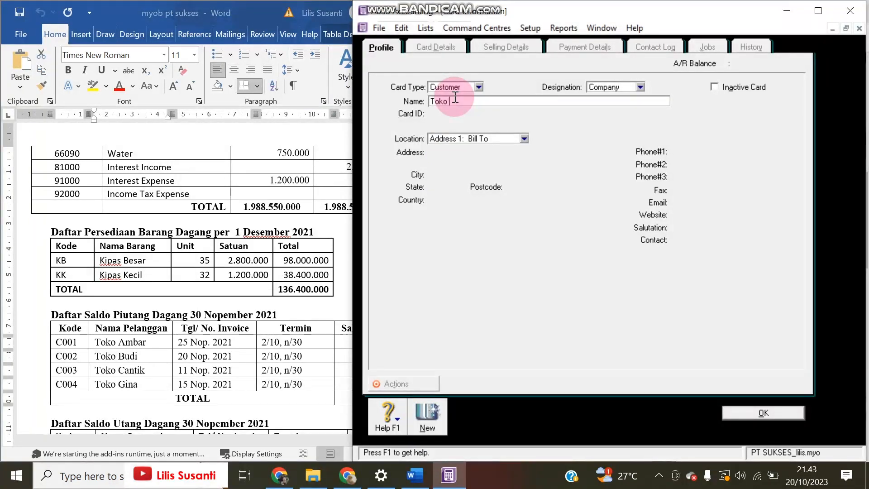
pyautogui.write('Budi')
pyautogui.press('Tab')
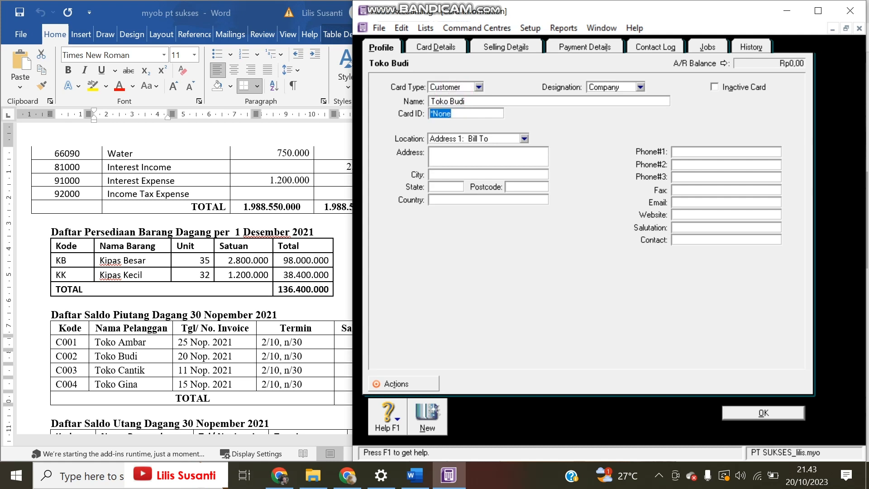
pyautogui.click(432, 427)
# Add customer cards Toko Cantik (C003) and Toko Gina (C004)
pyautogui.write('Toko Cantik')
pyautogui.press('Tab')
pyautogui.write('C003')
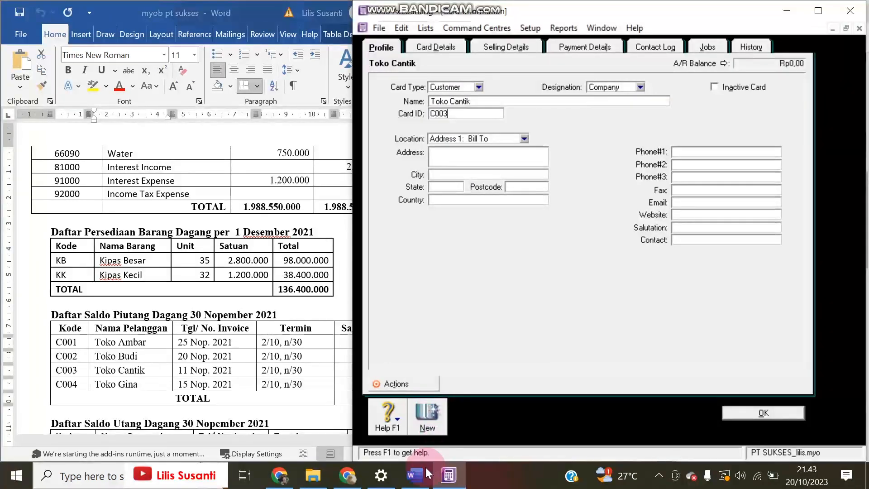
pyautogui.click(436, 413)
pyautogui.write('Tok')
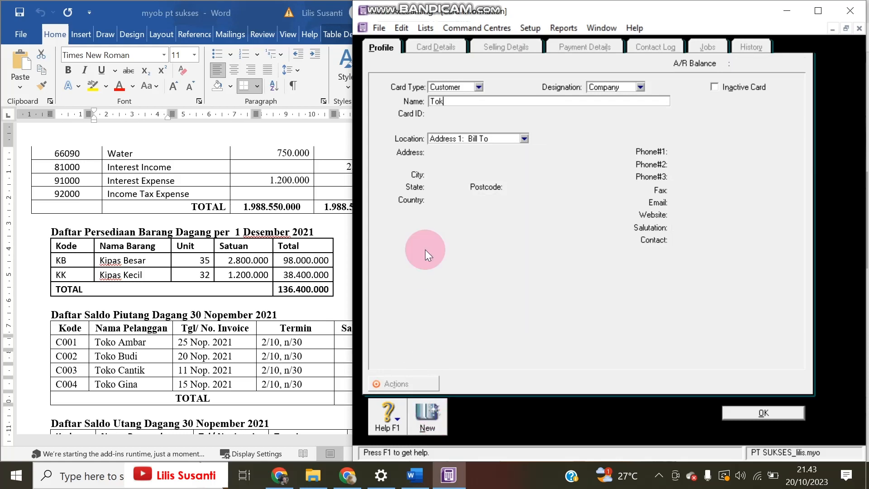
pyautogui.write('o Gina')
pyautogui.press('Tab')
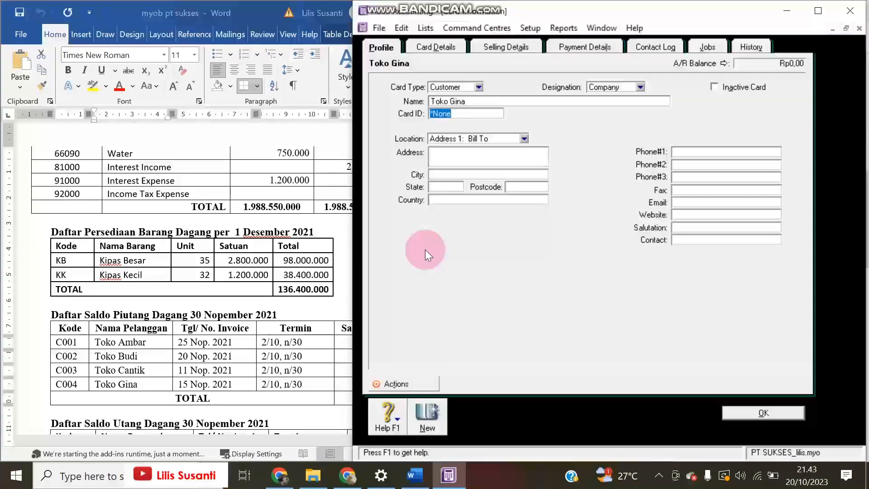
pyautogui.write('C004')
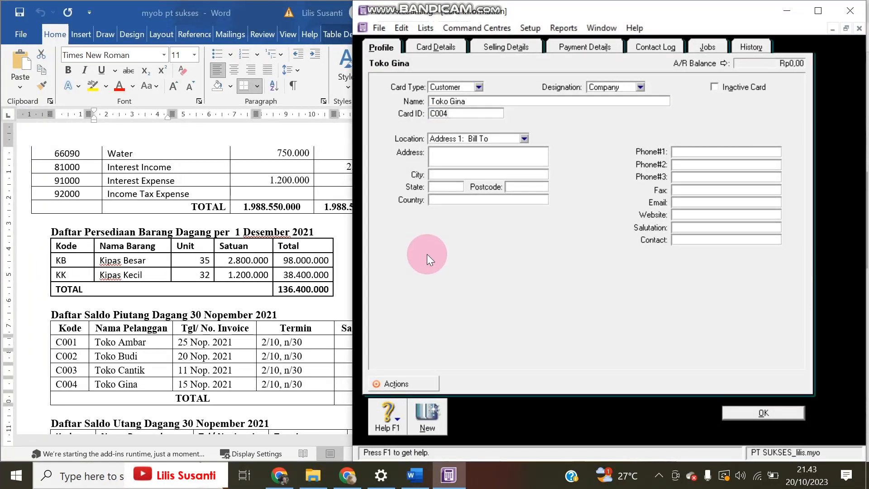
pyautogui.click(745, 414)
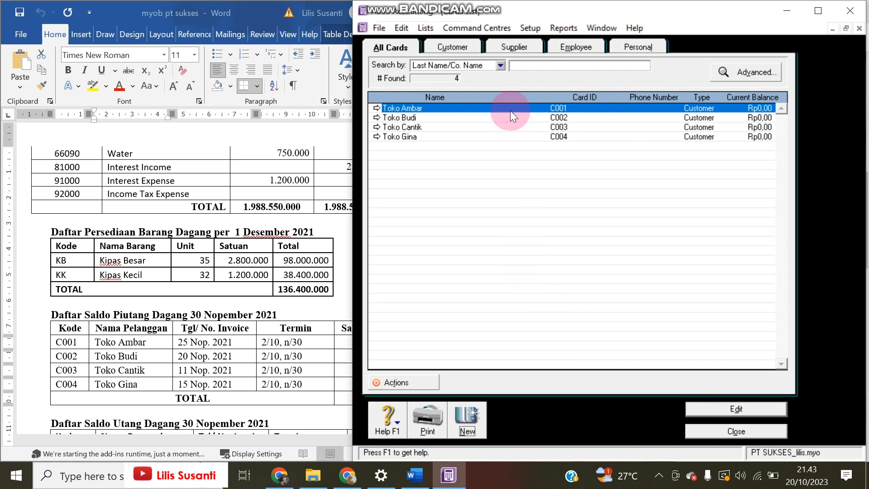
pyautogui.click(530, 27)
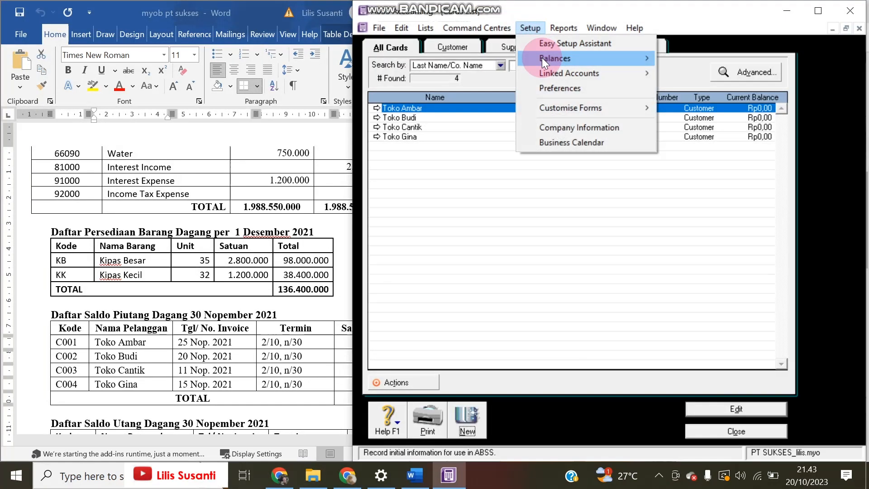
# Open the customer historical balances and compare them with the Word receivables table
pyautogui.moveTo(542, 58)
pyautogui.click(703, 85)
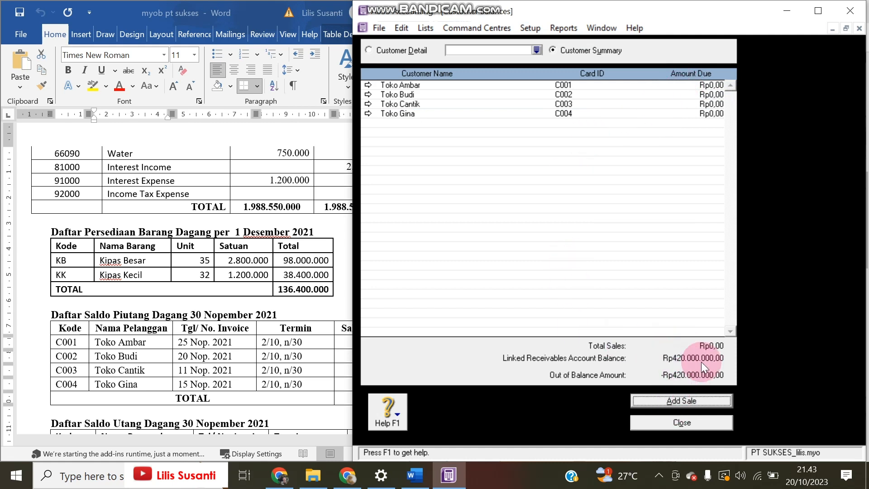
pyautogui.click(295, 301)
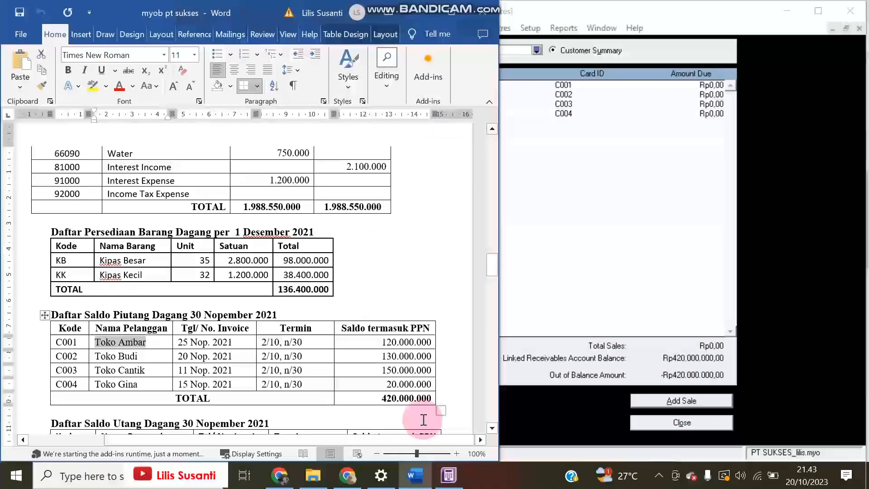
pyautogui.click(641, 361)
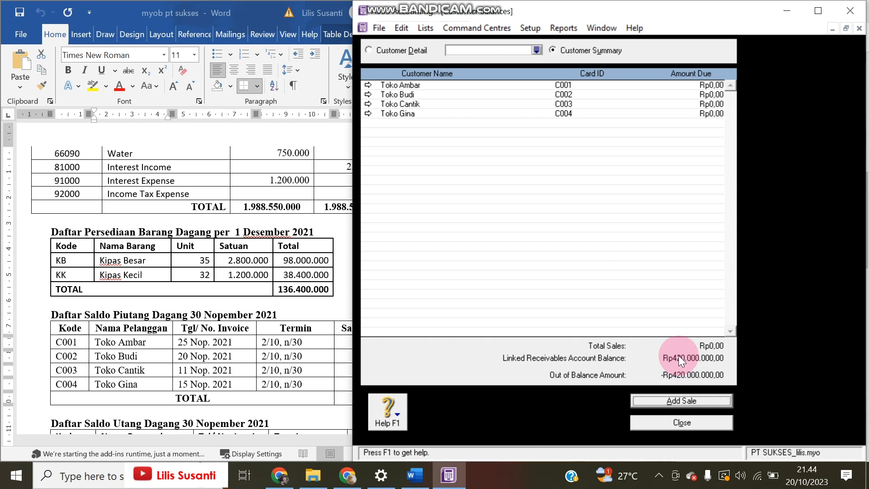
# Check Account Receivable's Rp420.000.000 balance in the asset accounts list
pyautogui.click(475, 27)
pyautogui.moveTo(488, 40)
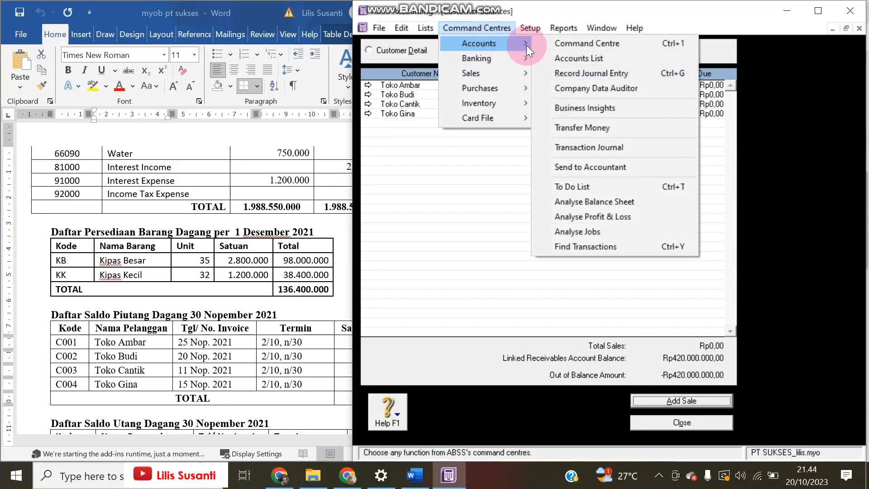
pyautogui.click(560, 56)
pyautogui.click(384, 47)
pyautogui.click(429, 50)
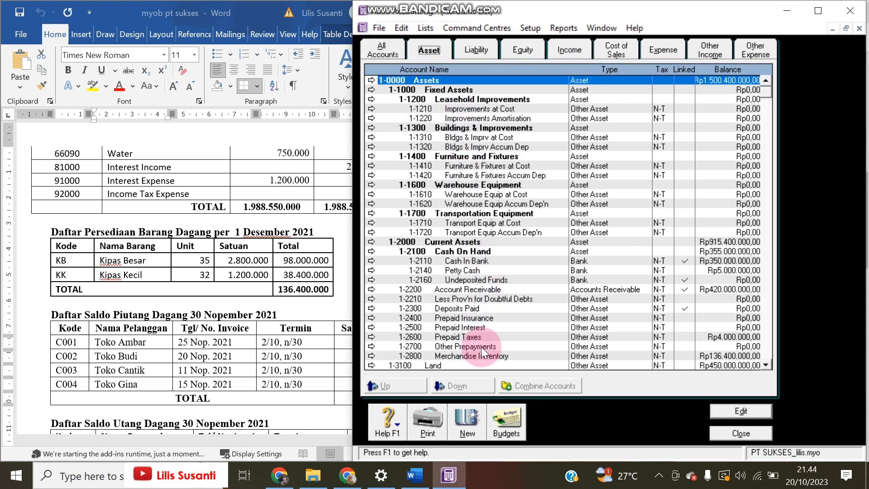
pyautogui.click(496, 290)
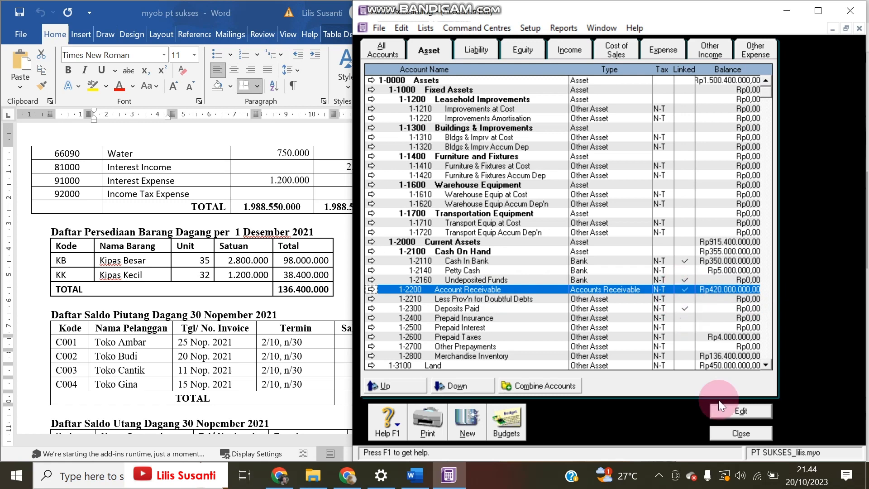
pyautogui.click(732, 433)
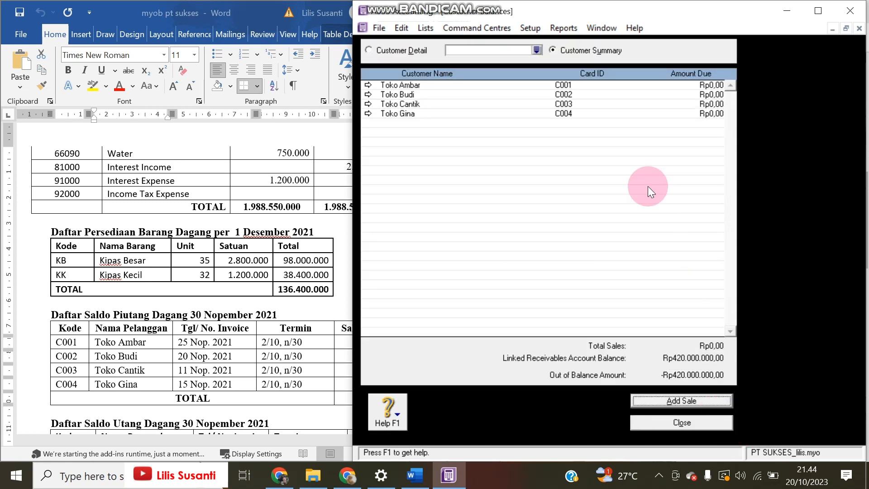
# Record Toko Ambar's historical sale of 120.000.000 dated 25/11/21
pyautogui.click(679, 402)
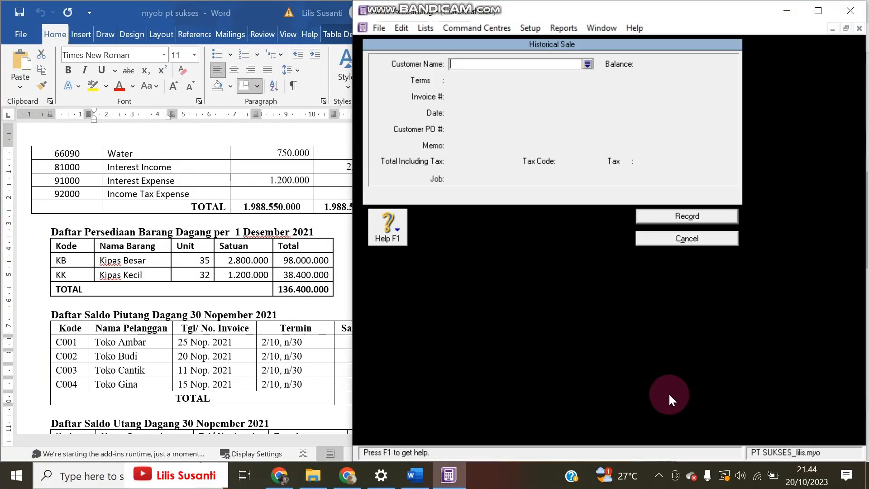
pyautogui.click(587, 64)
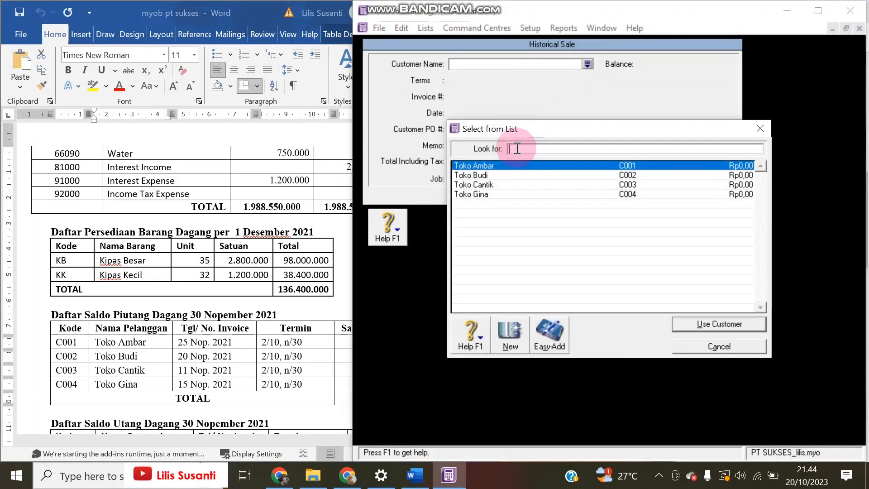
pyautogui.doubleClick(514, 168)
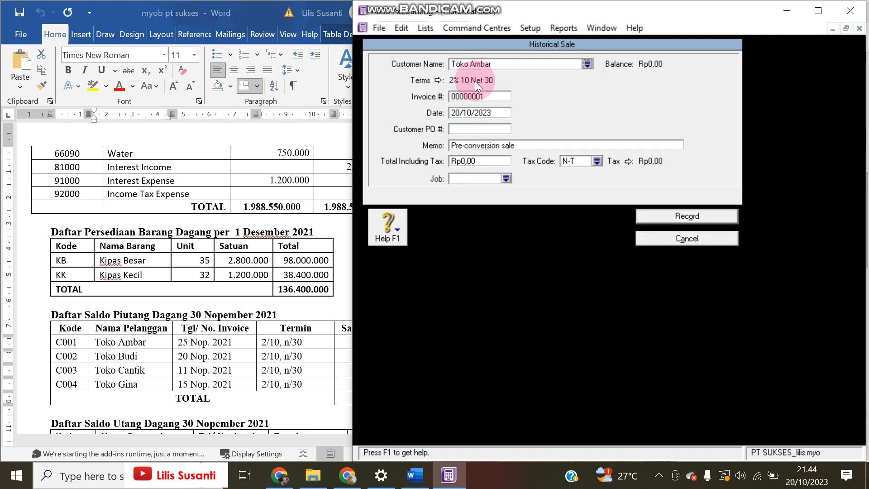
pyautogui.doubleClick(478, 110)
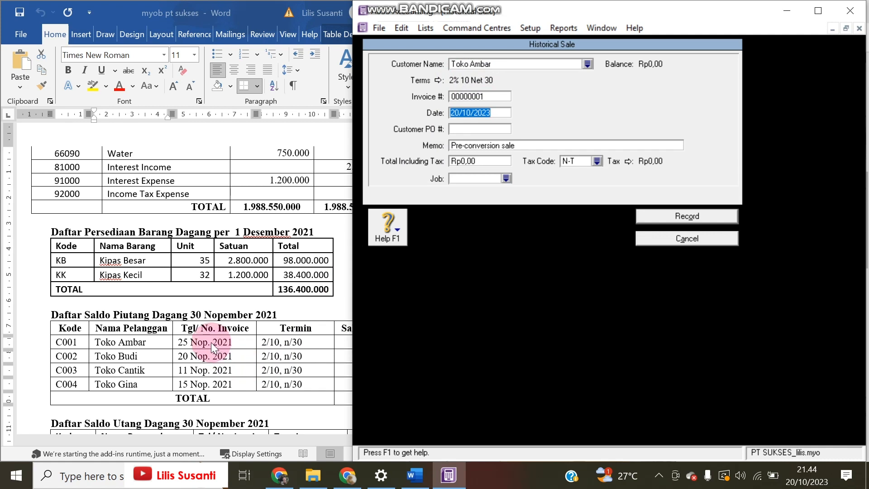
pyautogui.write('25/11/21')
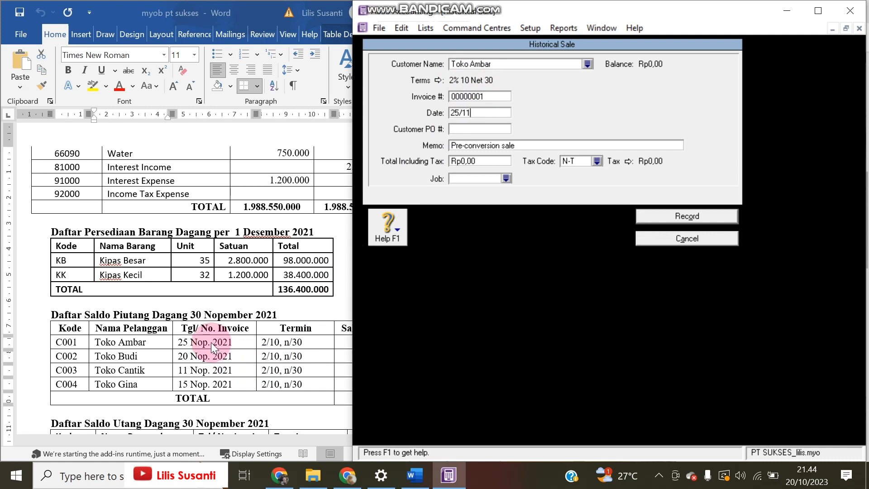
pyautogui.press('Tab')
pyautogui.press('Tab')
pyautogui.press('Tab')
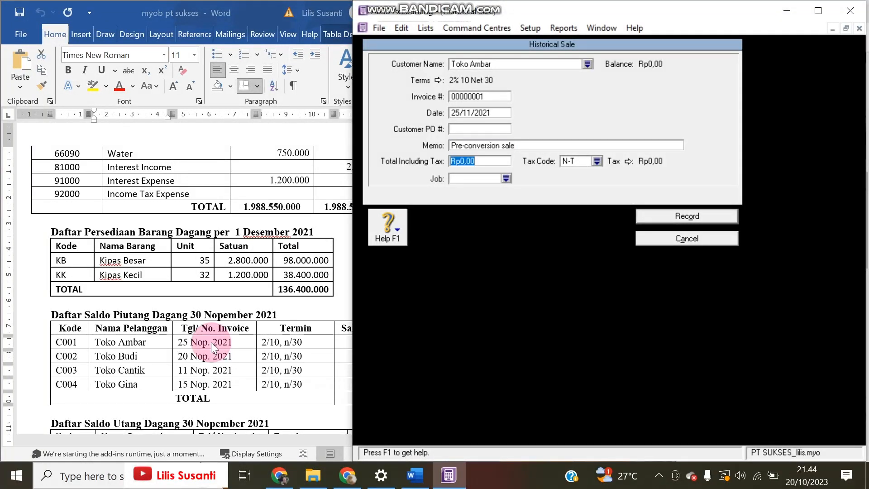
pyautogui.click(211, 342)
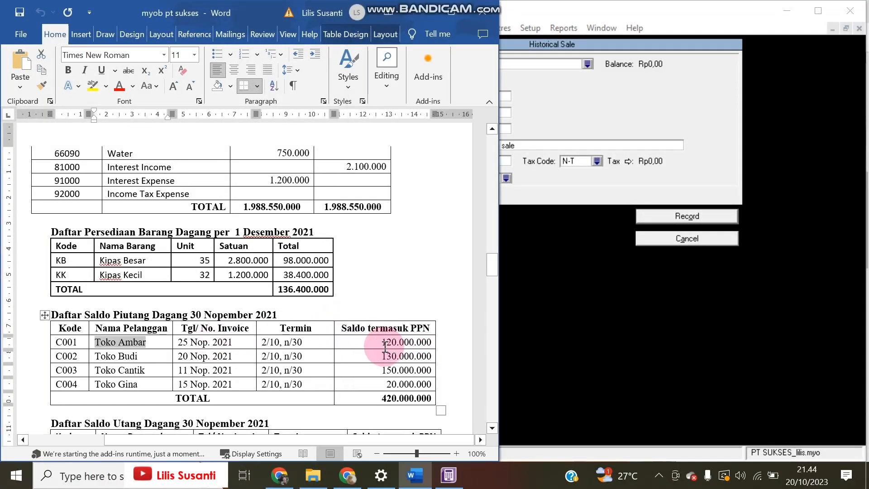
pyautogui.moveTo(382, 346); pyautogui.dragTo(435, 342)
pyautogui.hotkey('ctrl', 'c')
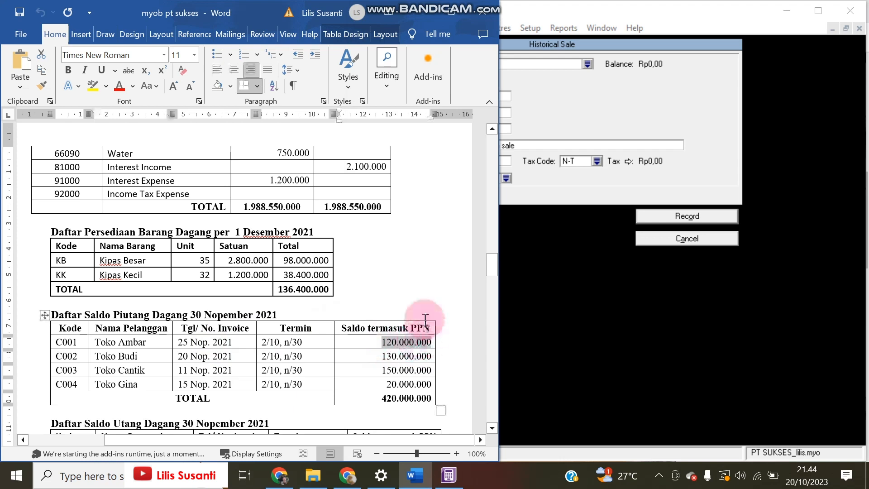
pyautogui.click(604, 194)
pyautogui.hotkey('ctrl', 'v')
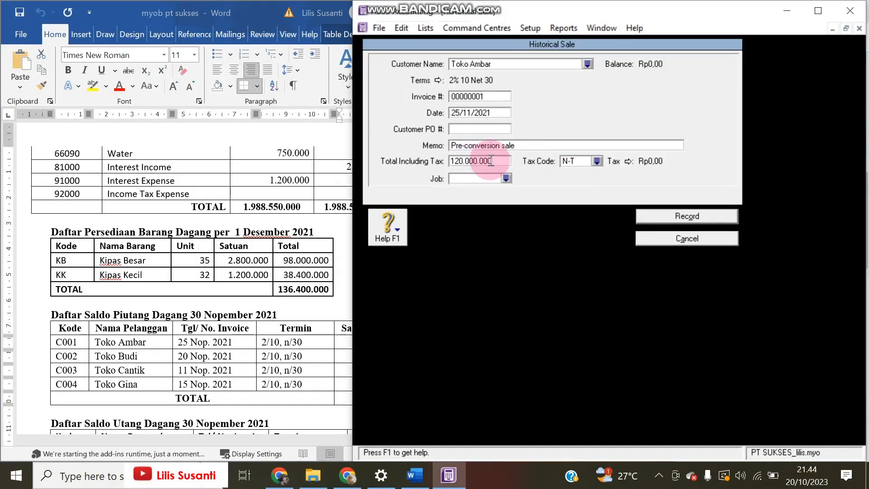
pyautogui.click(647, 216)
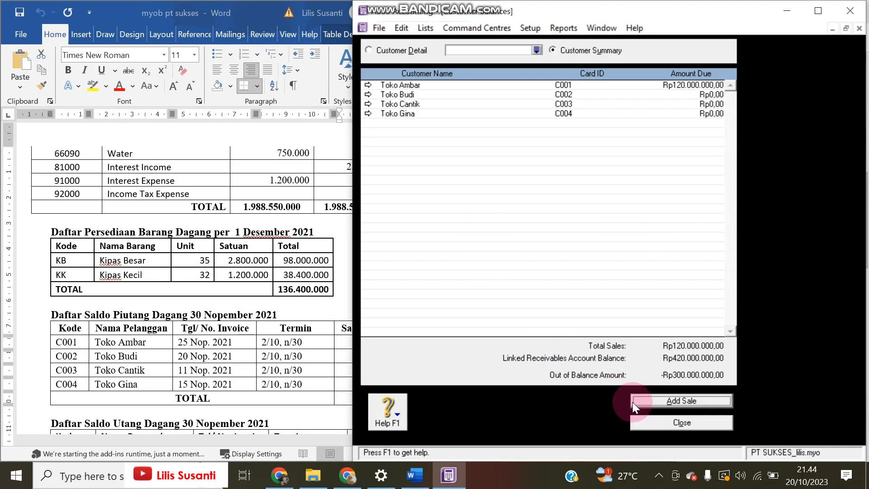
# Start a historical sale for Toko Budi with 2% 10 Net 30 credit terms
pyautogui.click(640, 398)
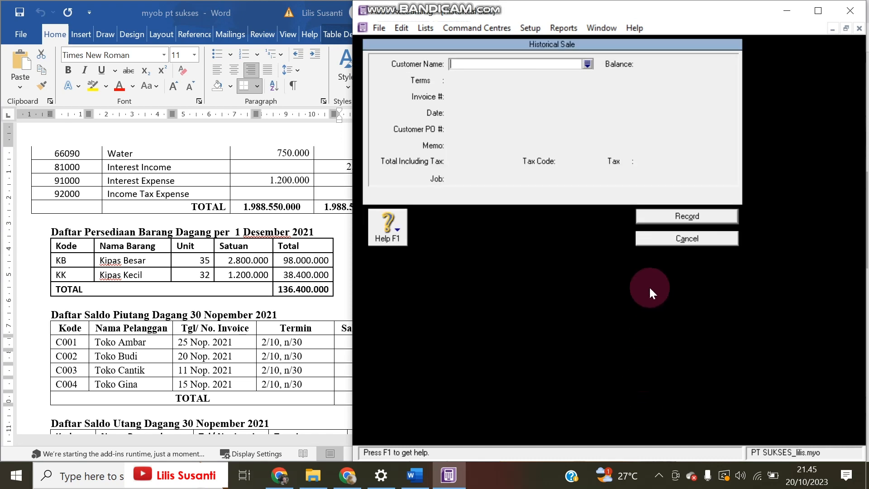
pyautogui.click(587, 64)
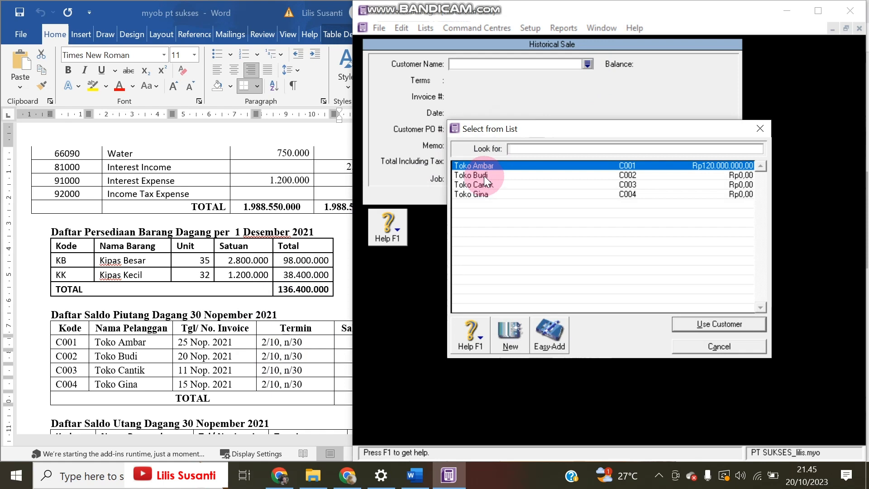
pyautogui.doubleClick(485, 176)
pyautogui.click(439, 80)
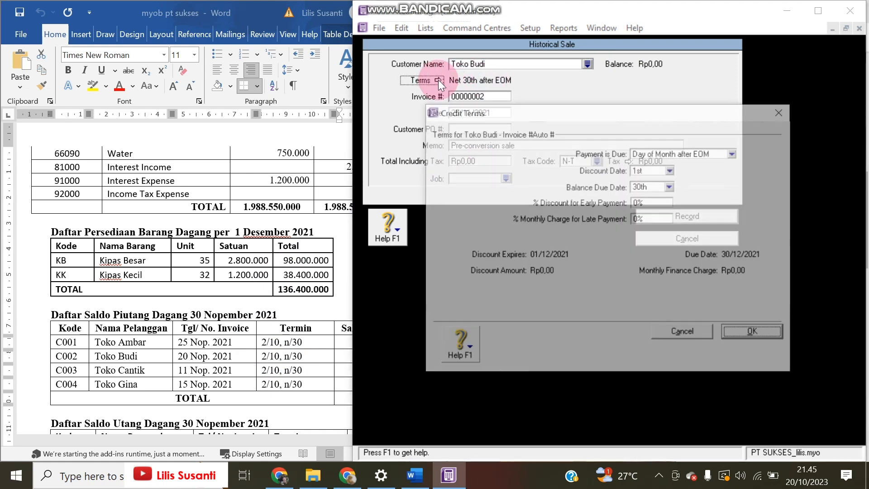
pyautogui.click(664, 156)
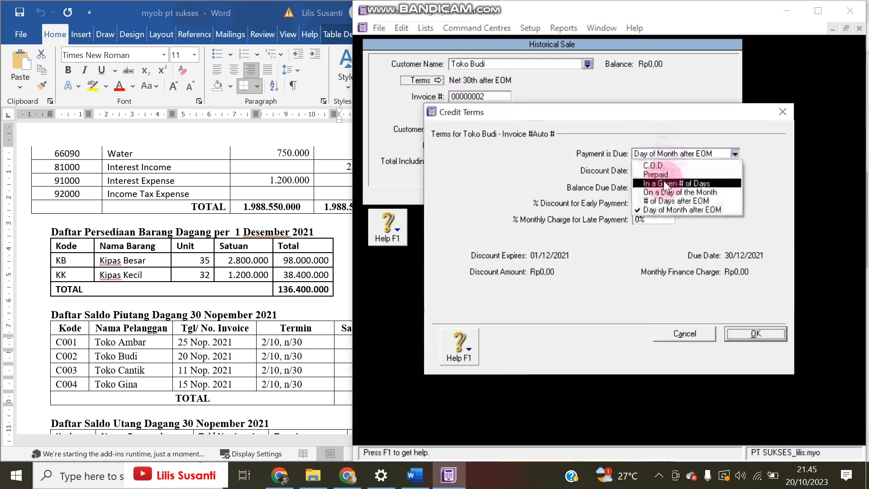
pyautogui.click(654, 178)
pyautogui.click(660, 171)
pyautogui.write('10')
pyautogui.press('Tab')
pyautogui.write('30')
pyautogui.press('Tab')
pyautogui.write('2')
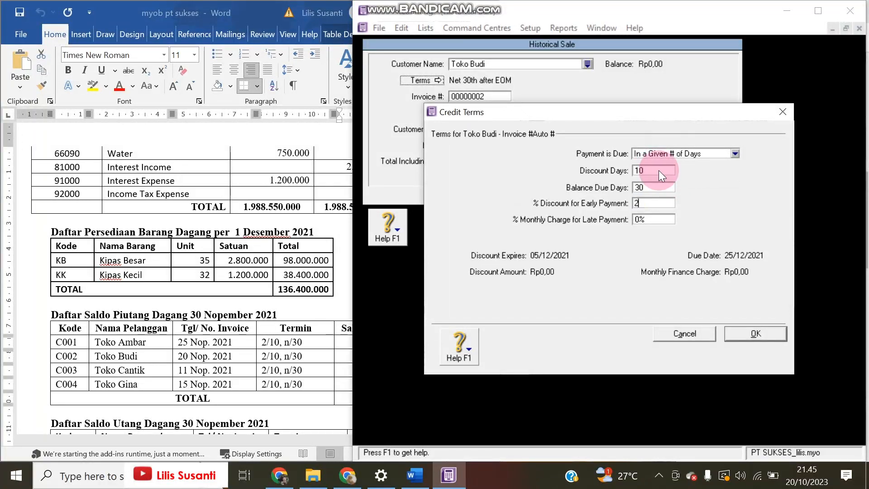
pyautogui.click(756, 334)
# Date Toko Budi's sale 20/11/2021 with total 130.000.000 and record it
pyautogui.click(207, 281)
pyautogui.moveTo(432, 342)
pyautogui.mouseDown()
pyautogui.moveTo(399, 368)
pyautogui.moveTo(381, 349)
pyautogui.moveTo(441, 356)
pyautogui.mouseUp()
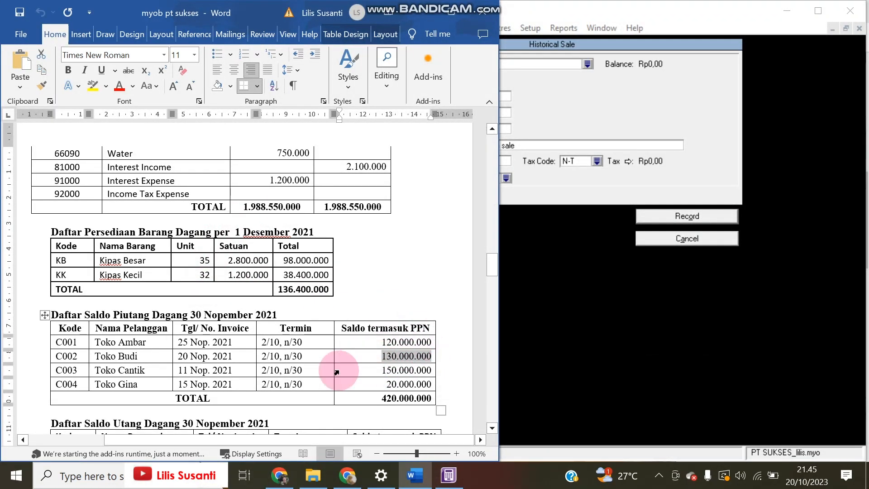
pyautogui.click(466, 126)
pyautogui.click(455, 115)
pyautogui.moveTo(459, 114); pyautogui.dragTo(442, 114)
pyautogui.write('20')
pyautogui.press('Tab')
pyautogui.press('Tab')
pyautogui.press('Tab')
pyautogui.write('130.000.000')
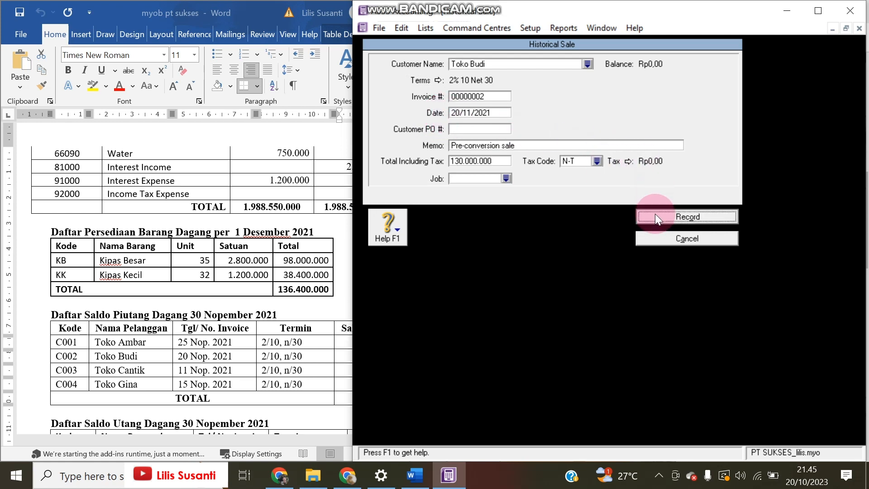
pyautogui.click(658, 219)
# Start a historical sale for Toko Cantik on 2% 10 Net 30 credit terms
pyautogui.click(659, 401)
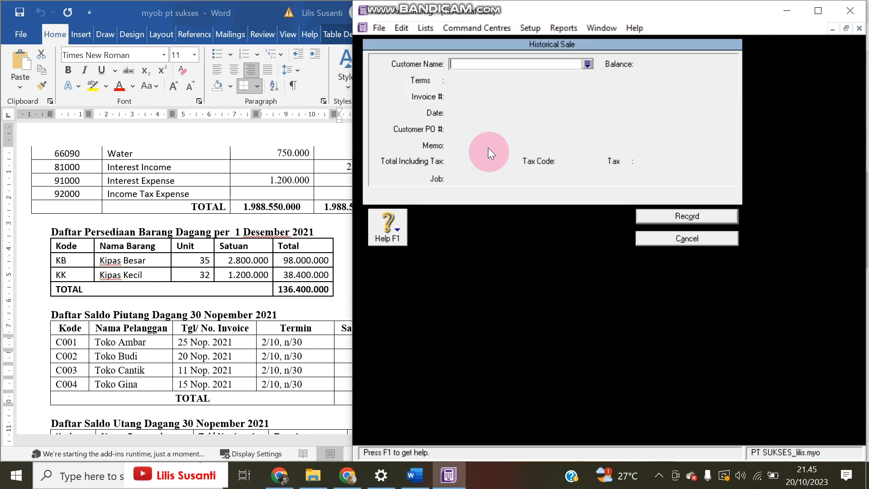
pyautogui.click(587, 64)
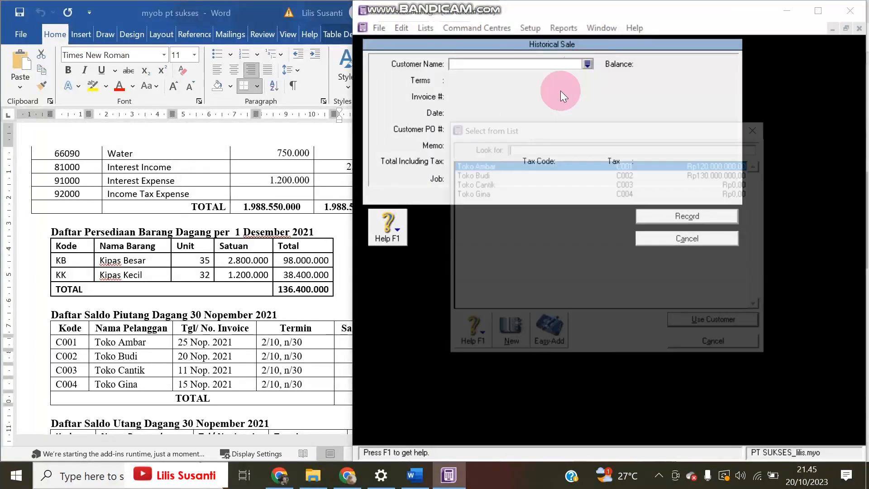
pyautogui.doubleClick(496, 187)
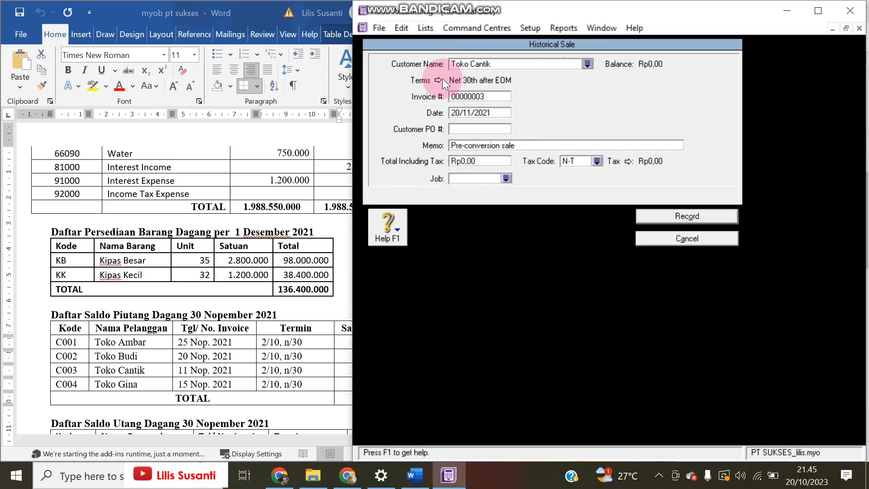
pyautogui.click(437, 80)
pyautogui.click(674, 157)
pyautogui.click(641, 174)
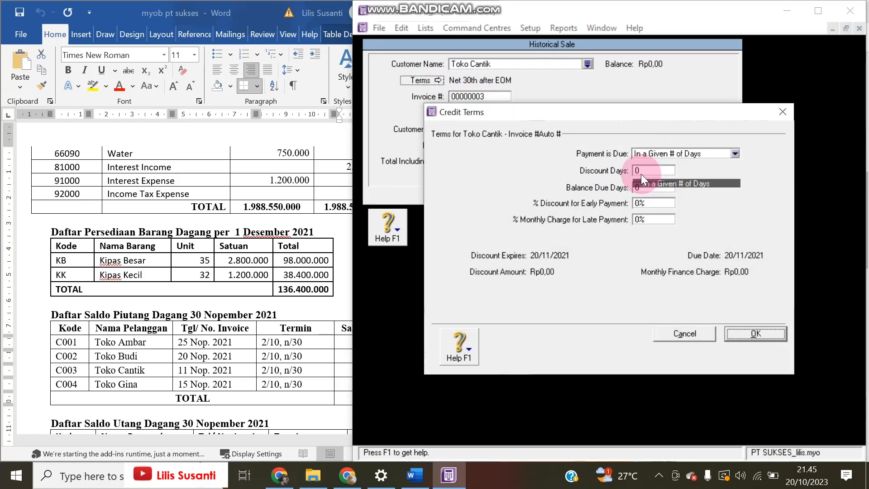
pyautogui.click(636, 171)
pyautogui.write('10')
pyautogui.press('Tab')
pyautogui.write('30')
pyautogui.press('Tab')
pyautogui.write('2')
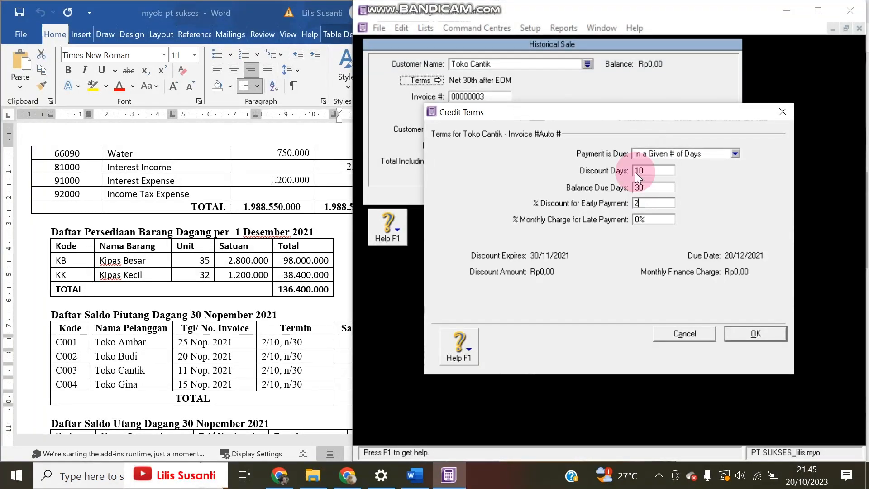
pyautogui.click(747, 330)
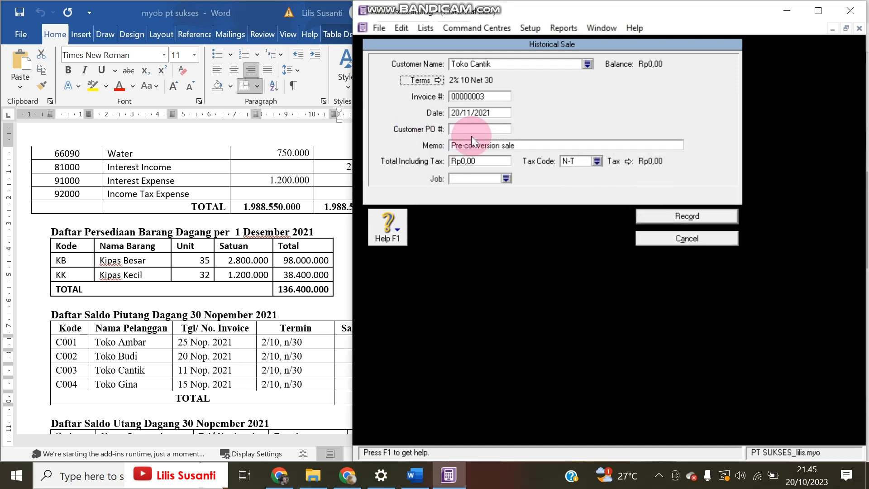
# Date the invoice 11/11/2021, enter the Rp150.000.000 total and record the sale
pyautogui.click(478, 113)
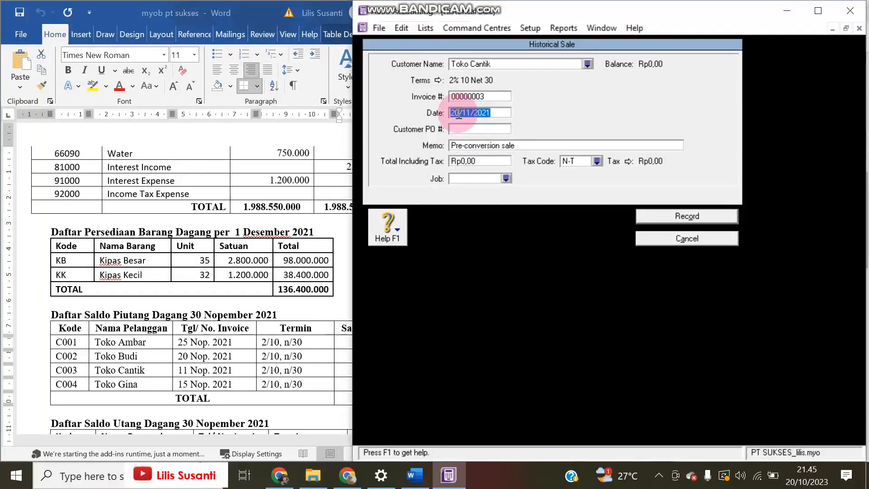
pyautogui.moveTo(459, 115); pyautogui.dragTo(438, 117)
pyautogui.write('11')
pyautogui.click(291, 379)
pyautogui.click(392, 367)
pyautogui.click(480, 161)
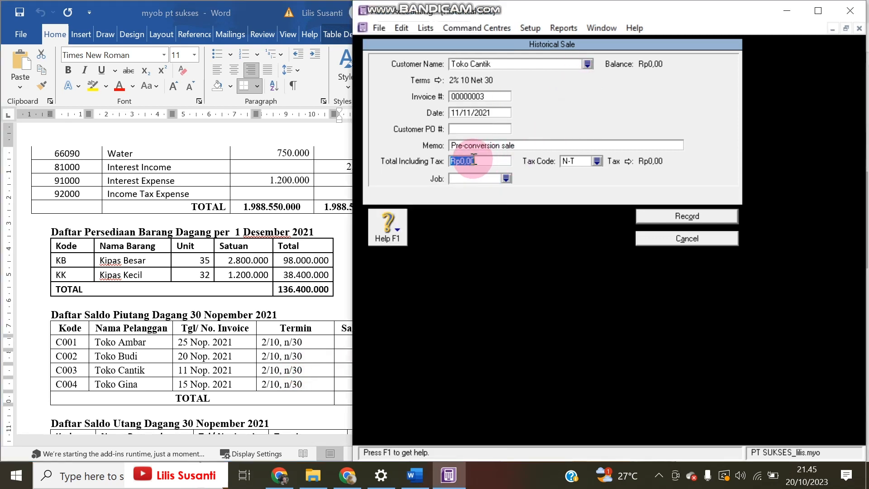
pyautogui.write('150.000.00')
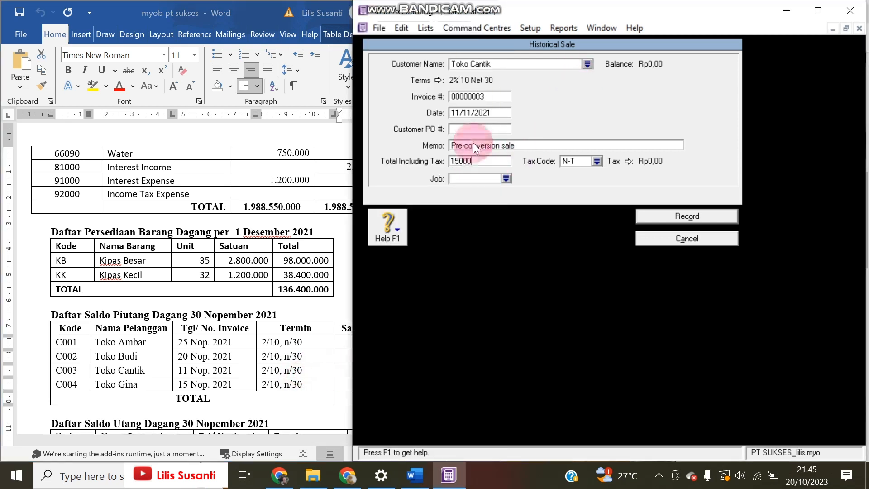
pyautogui.write('0000')
pyautogui.press('Tab')
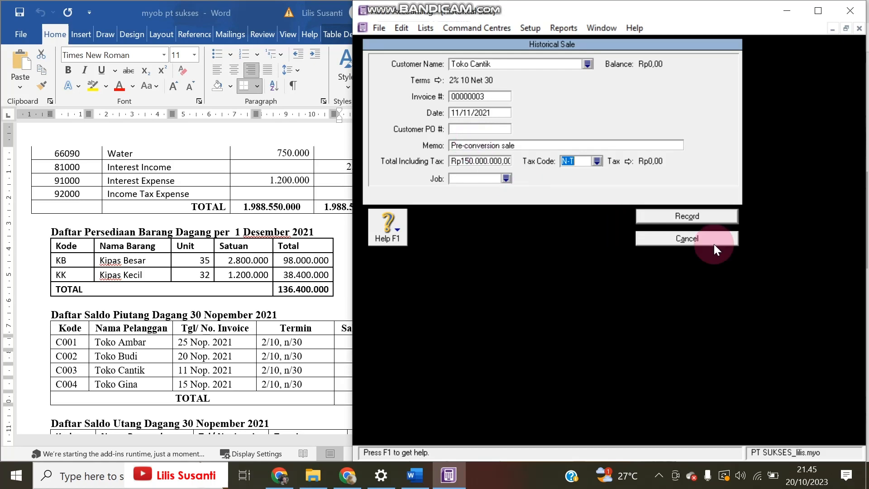
pyautogui.click(721, 216)
pyautogui.click(658, 401)
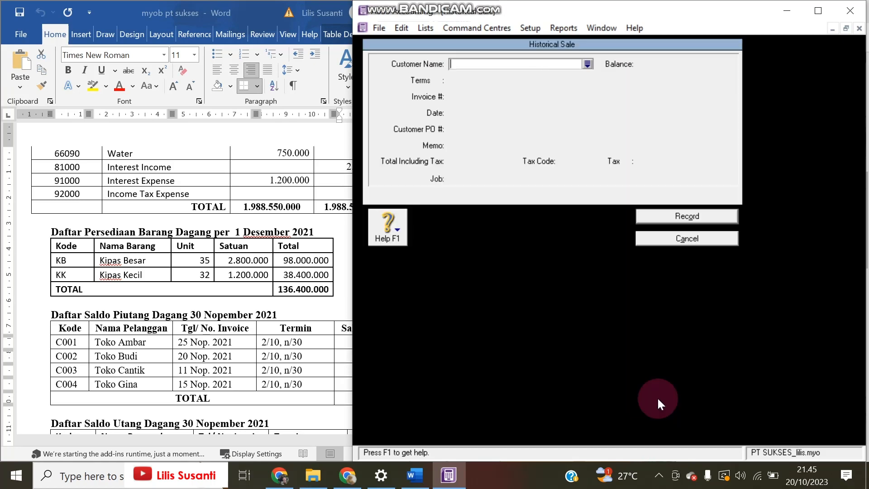
# Choose Toko Gina as the customer with 2% 10 Net 30 credit terms
pyautogui.click(590, 64)
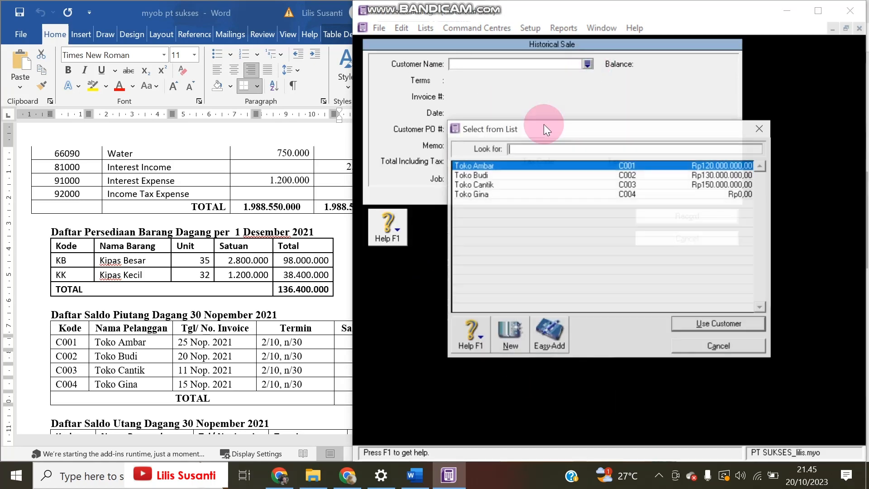
pyautogui.doubleClick(492, 193)
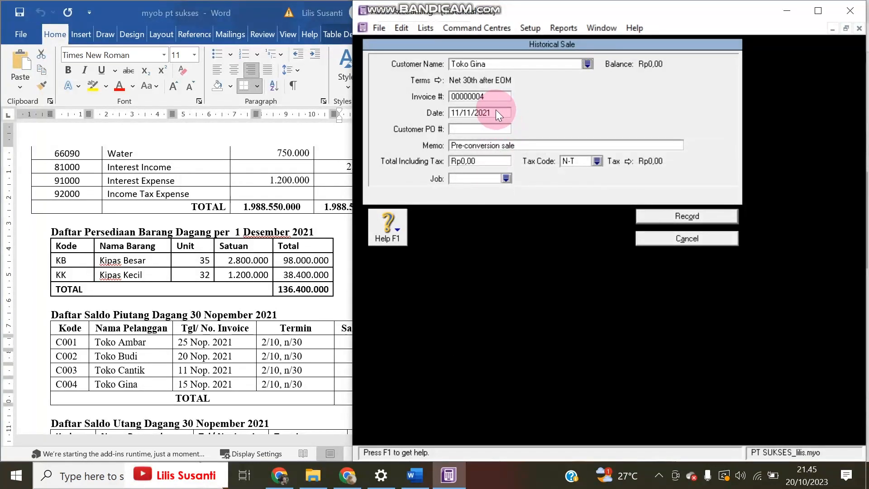
pyautogui.click(439, 80)
pyautogui.click(655, 154)
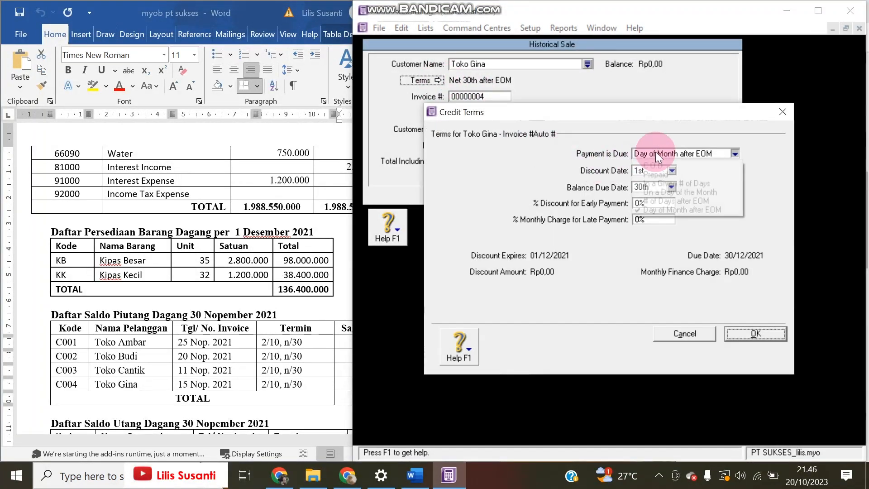
pyautogui.click(647, 183)
pyautogui.click(646, 172)
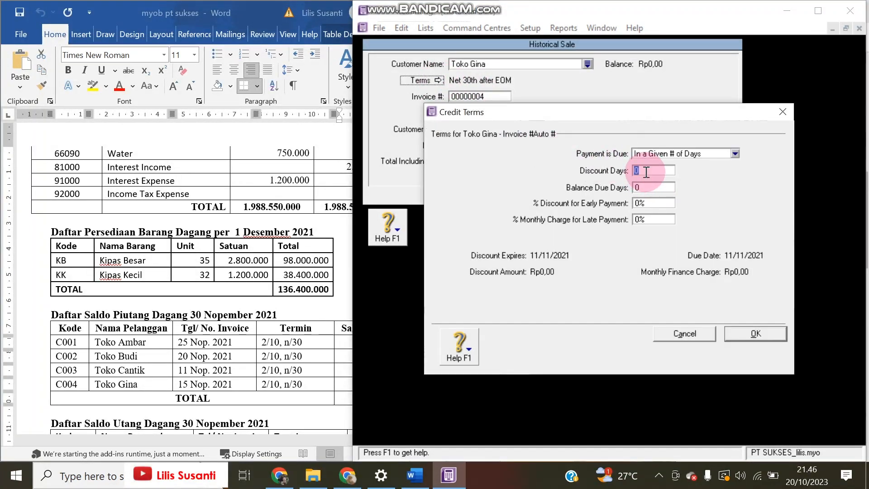
pyautogui.write('10')
pyautogui.press('Tab')
pyautogui.write('30')
pyautogui.press('Tab')
pyautogui.write('2')
pyautogui.click(754, 332)
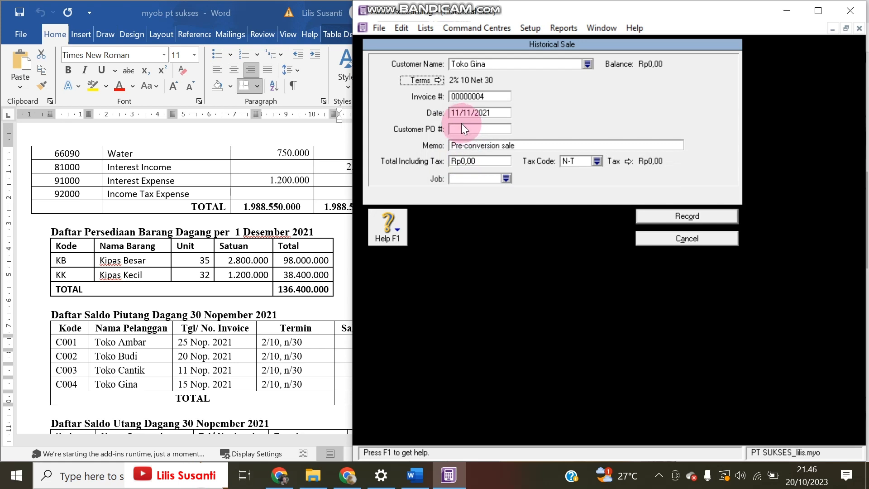
# Date the invoice 15/11/2021, enter the Rp20.000.000 total and record the sale
pyautogui.click(458, 113)
pyautogui.click(458, 112)
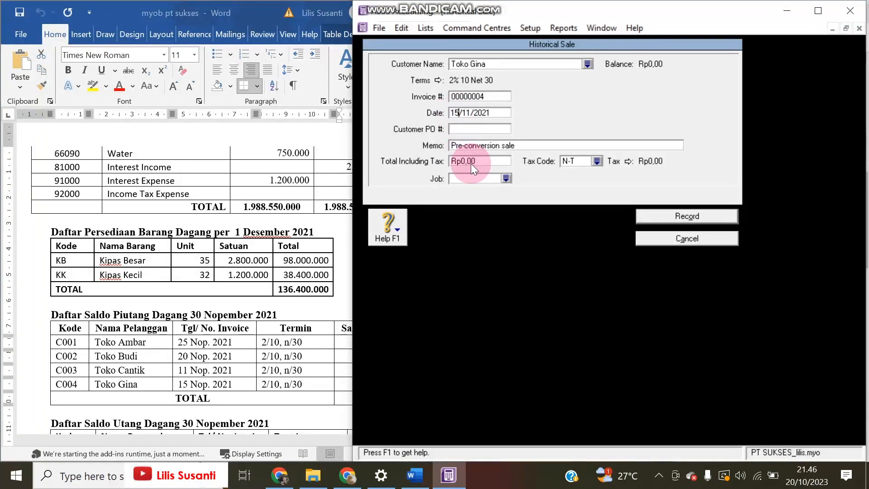
pyautogui.click(145, 371)
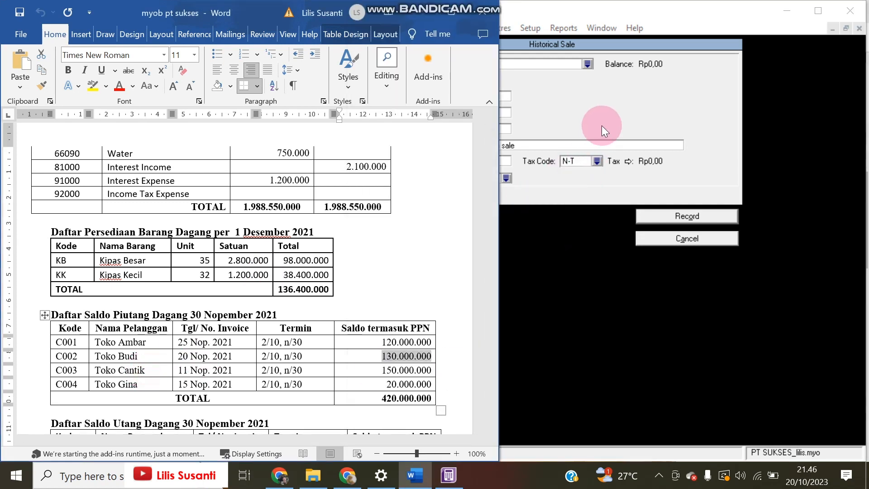
pyautogui.click(474, 154)
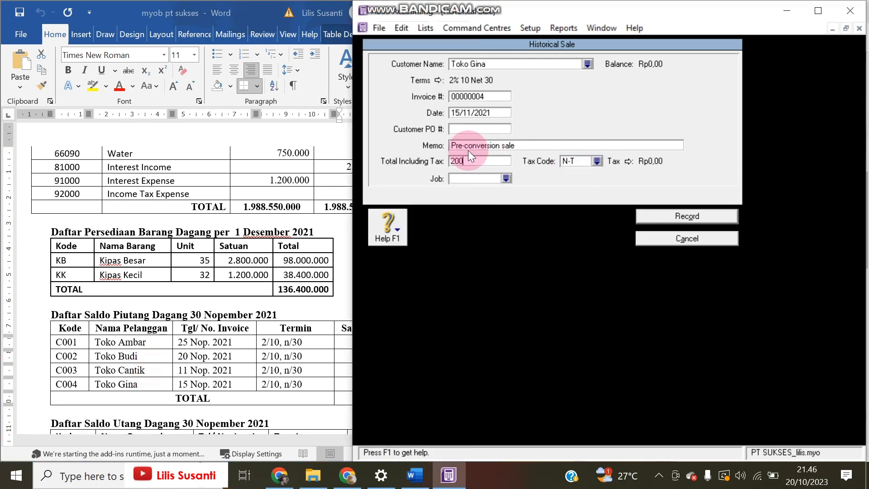
pyautogui.write('20.000.000')
pyautogui.press('Tab')
pyautogui.click(702, 216)
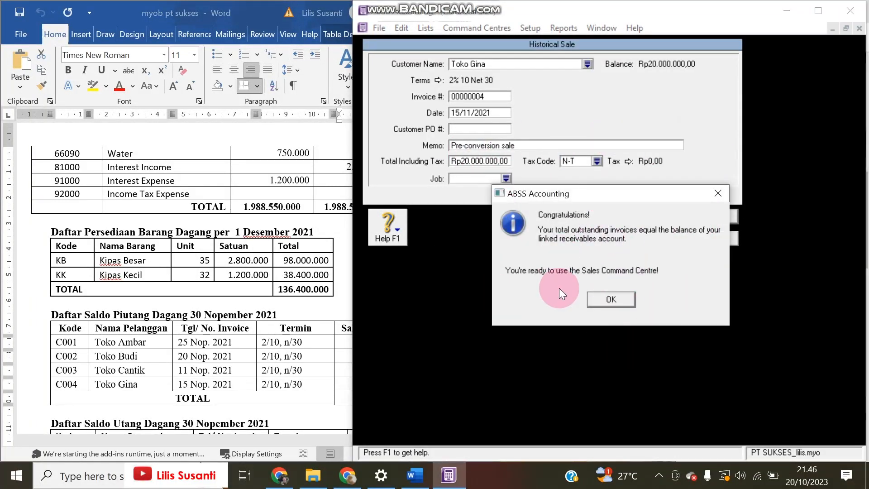
# Check the Rp120, 130, 150 and 20 million customer balances against the Word table, then close the summary
pyautogui.click(596, 302)
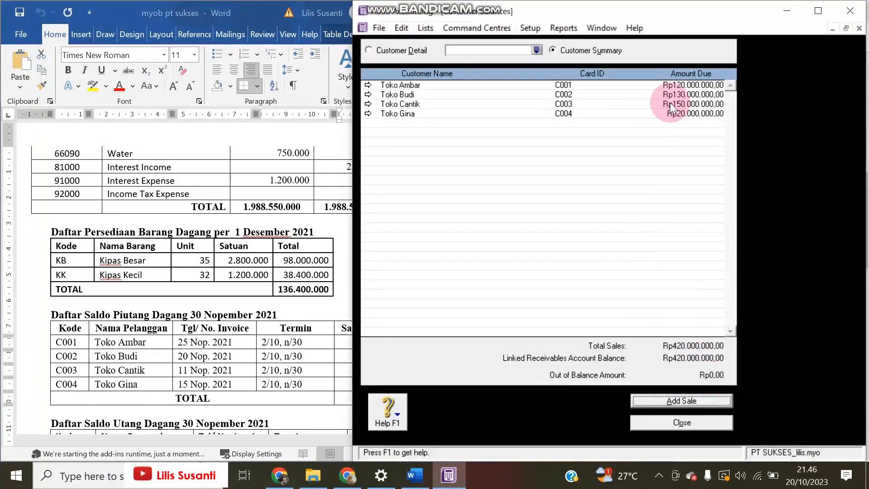
pyautogui.click(201, 346)
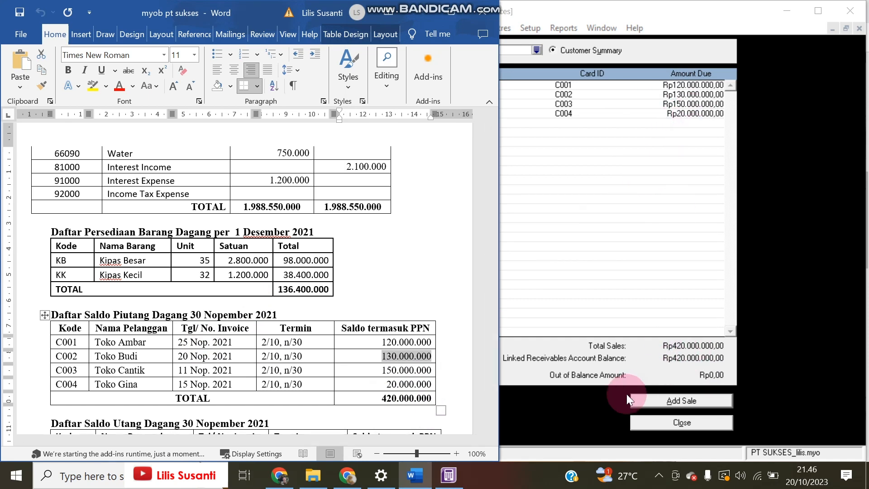
pyautogui.click(606, 404)
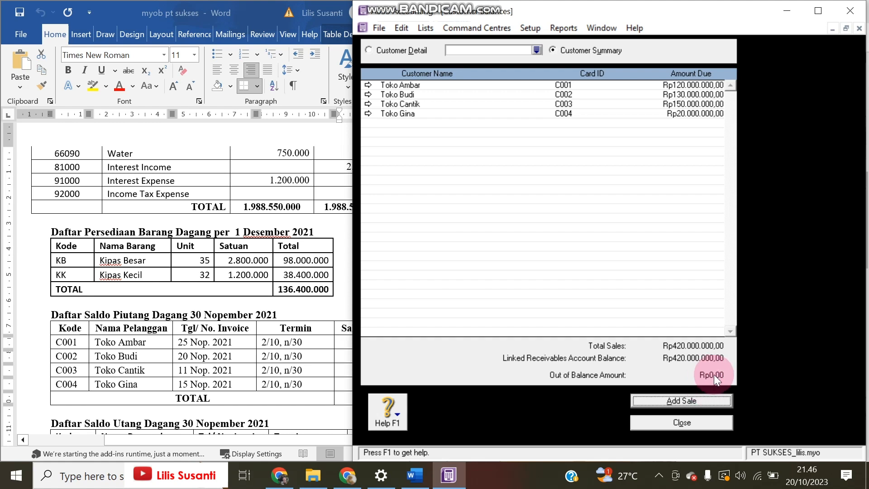
pyautogui.doubleClick(408, 356)
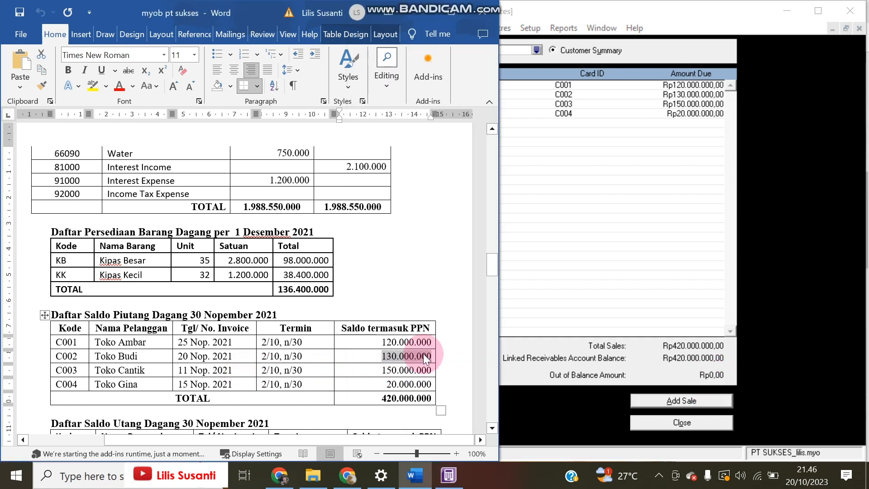
pyautogui.click(587, 260)
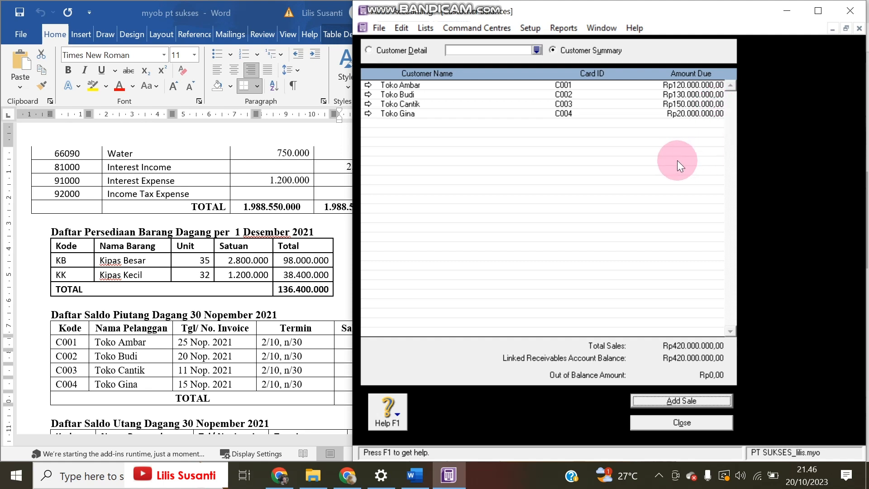
pyautogui.click(704, 423)
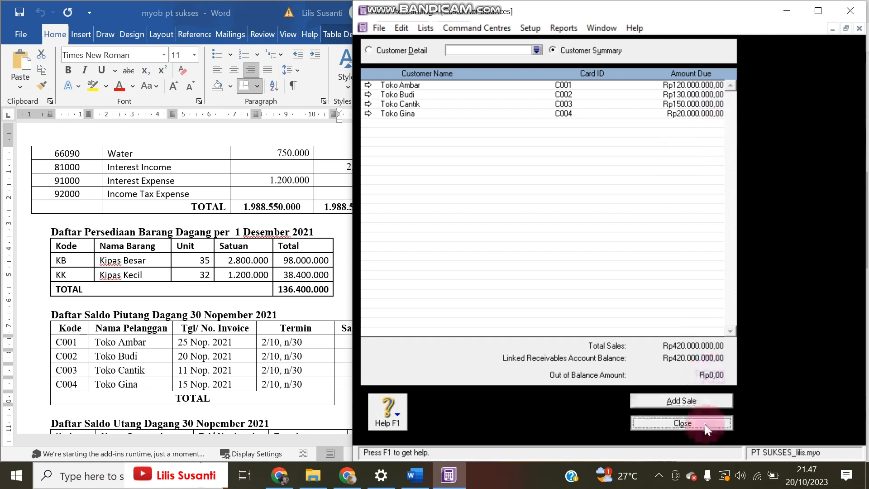
# Create supplier card PT Bintang with card ID S001, copying the name from Word
pyautogui.click(290, 283)
pyautogui.scroll(-3, 292, 283)
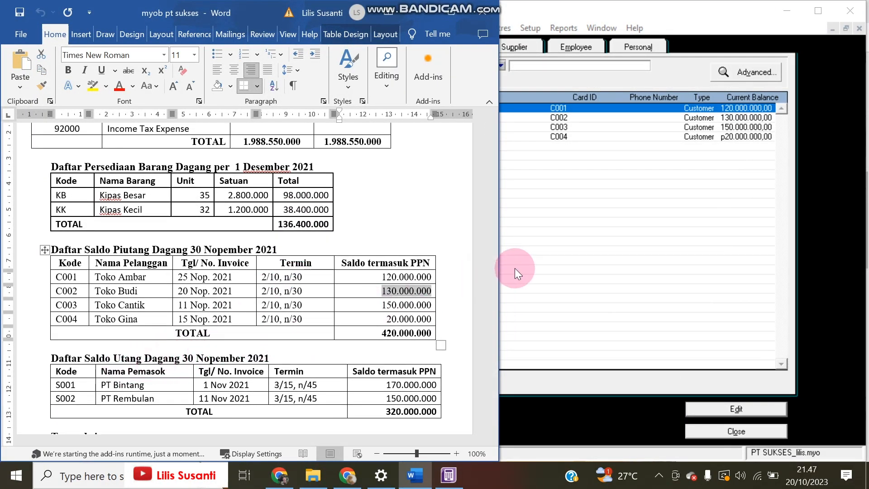
pyautogui.click(566, 246)
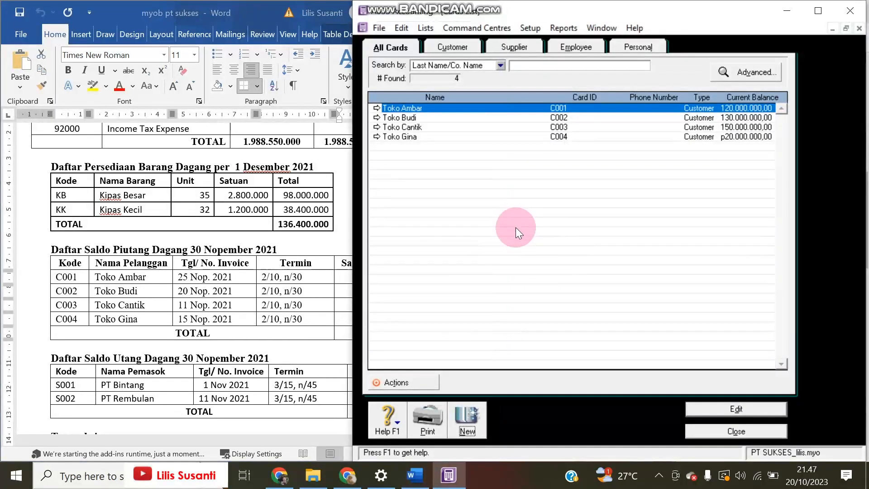
pyautogui.click(460, 417)
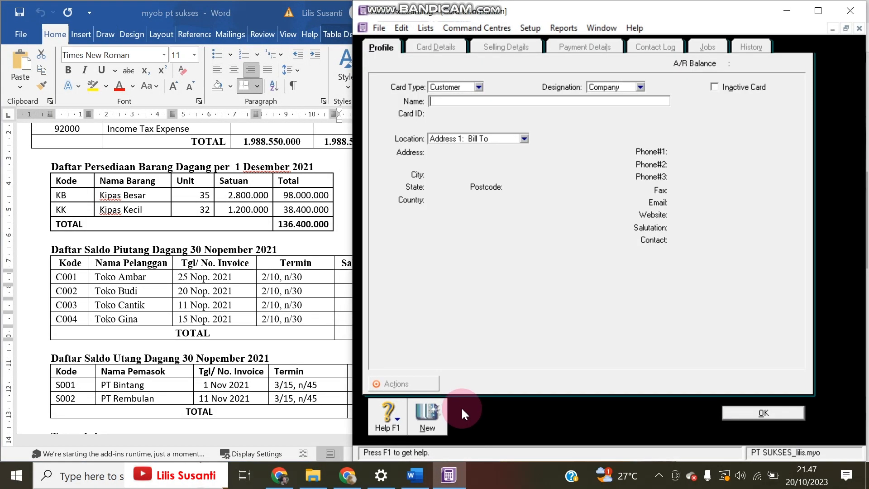
pyautogui.click(478, 86)
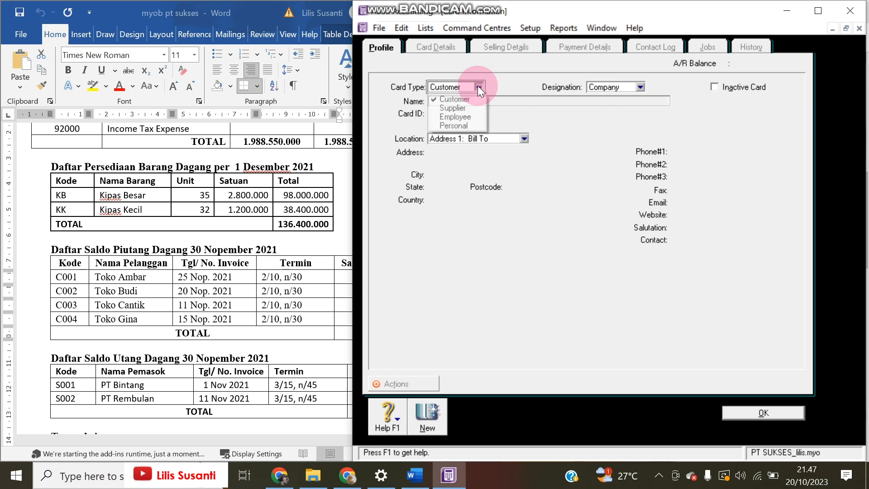
pyautogui.click(466, 107)
pyautogui.click(116, 406)
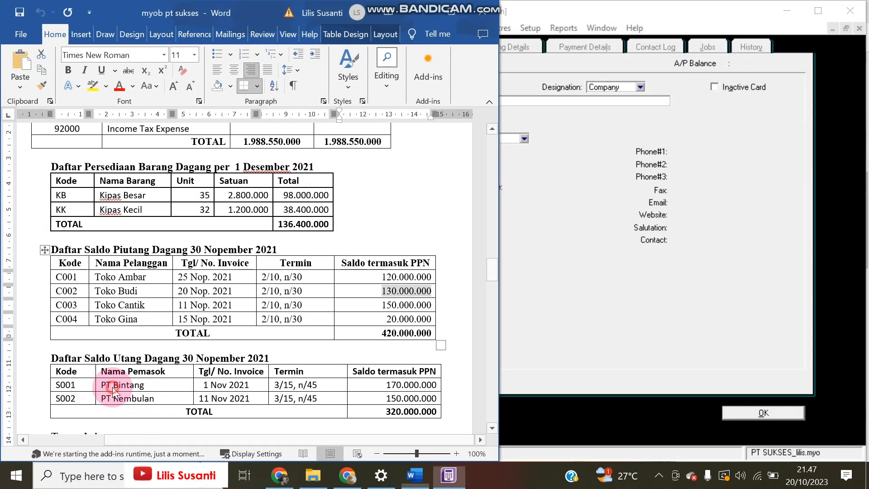
pyautogui.moveTo(101, 385); pyautogui.dragTo(164, 377)
pyautogui.hotkey('ctrl', 'c')
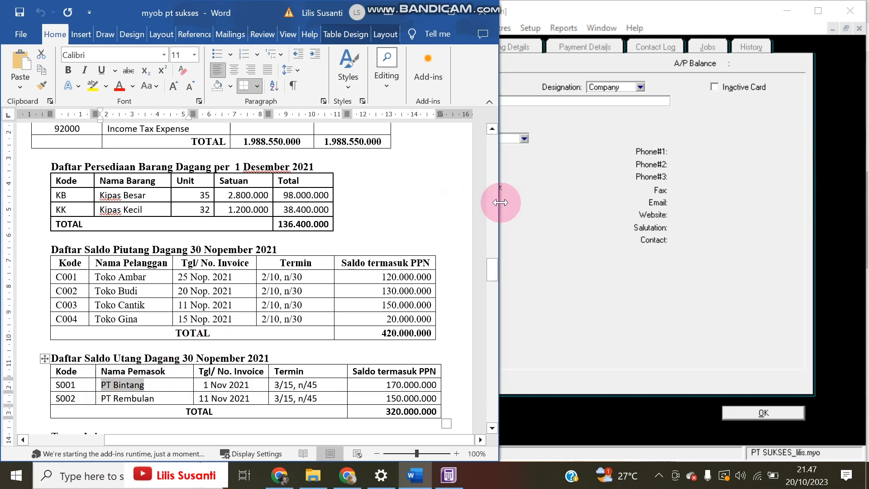
pyautogui.click(508, 102)
pyautogui.hotkey('ctrl', 'v')
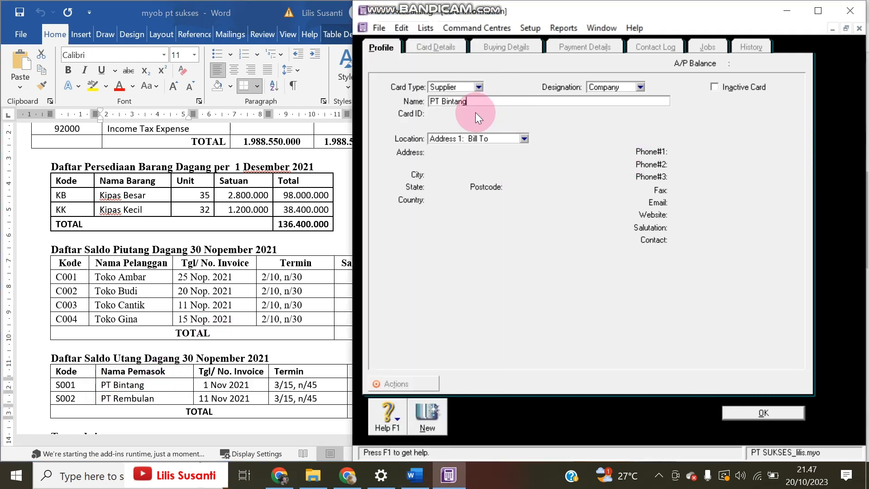
pyautogui.press('Tab')
pyautogui.write('S001')
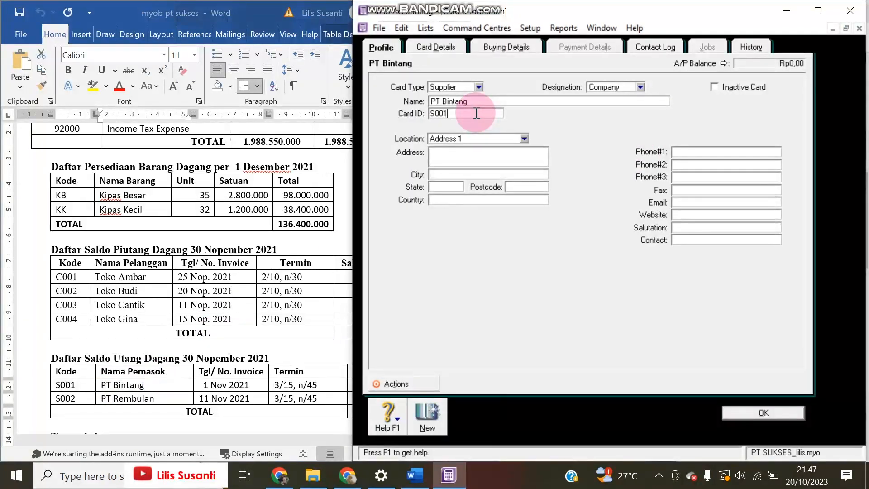
pyautogui.click(416, 428)
# Add supplier card PT Rembulan with card ID S002
pyautogui.click(450, 102)
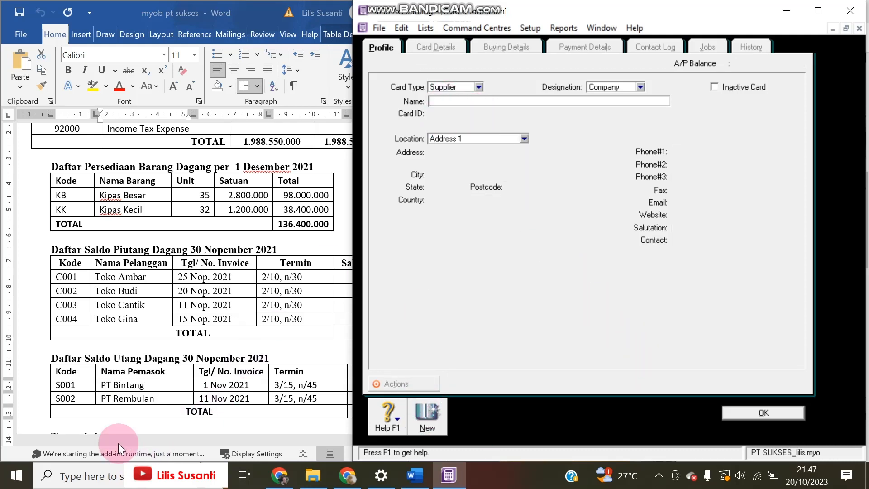
pyautogui.click(109, 398)
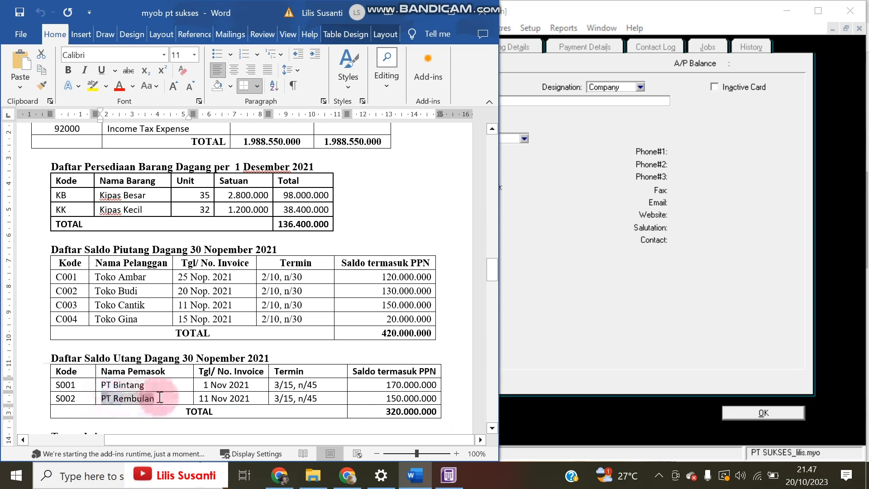
pyautogui.click(546, 148)
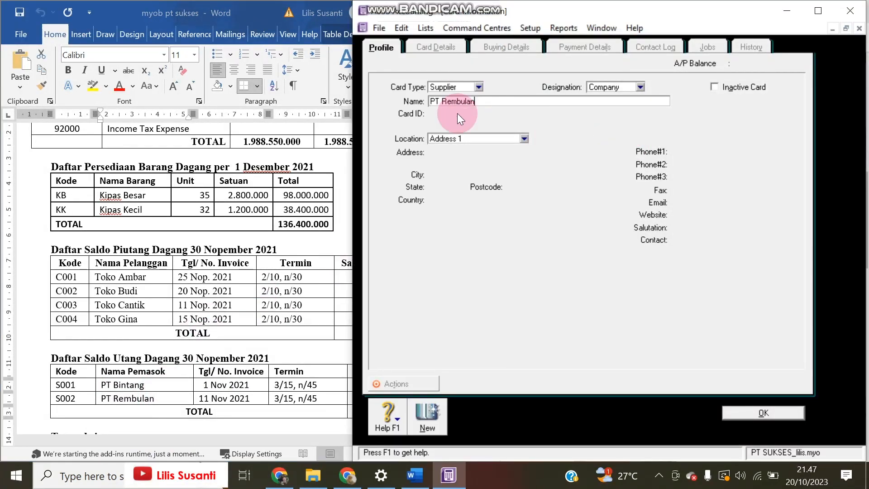
pyautogui.press('Tab')
pyautogui.write('S002')
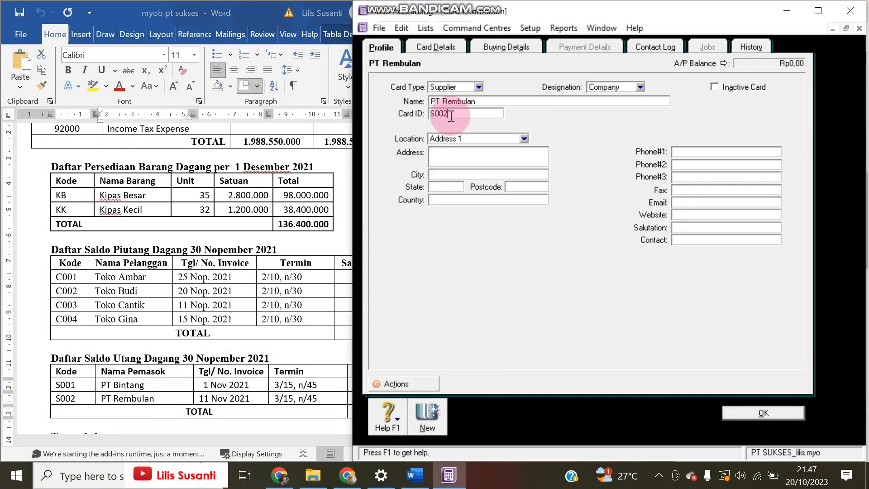
pyautogui.click(747, 418)
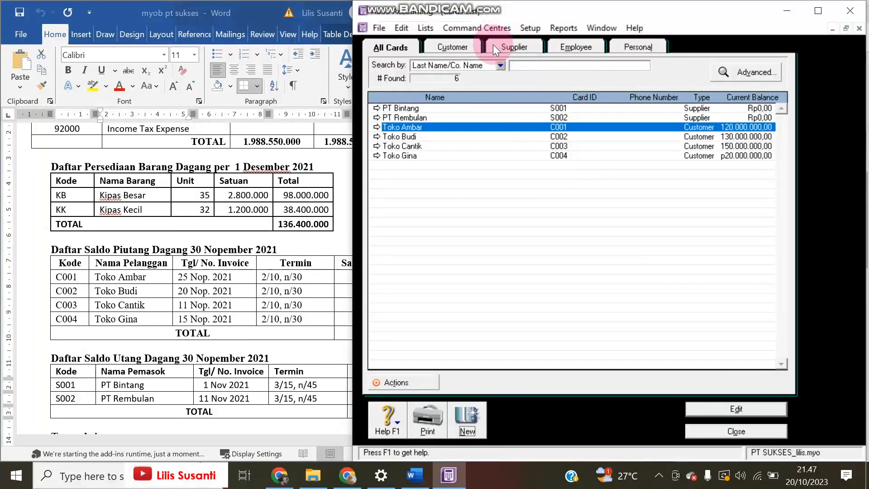
# Open Setup > Balances > Supplier Balances and compare the Rp320.000.000 linked payables with the Word table
pyautogui.click(522, 28)
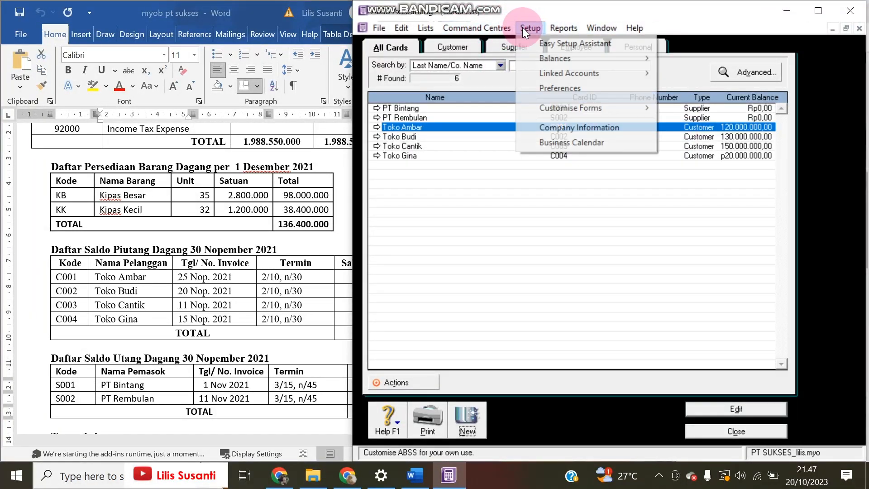
pyautogui.moveTo(534, 58)
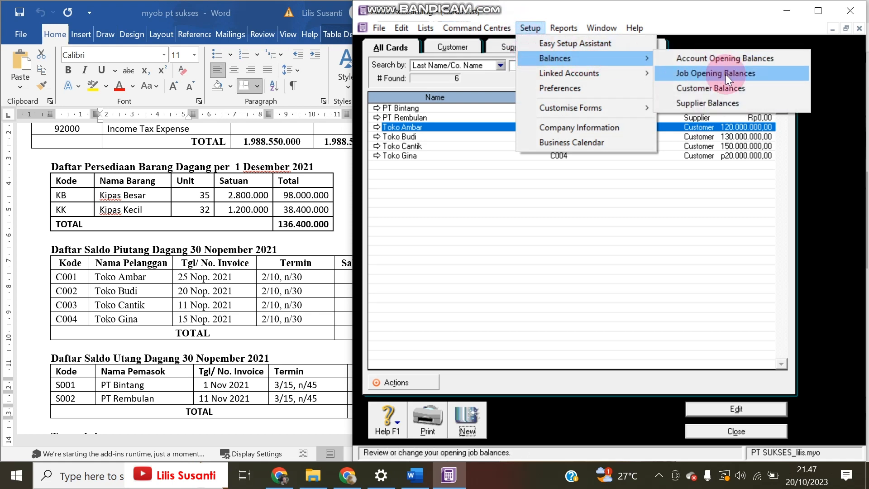
pyautogui.click(713, 101)
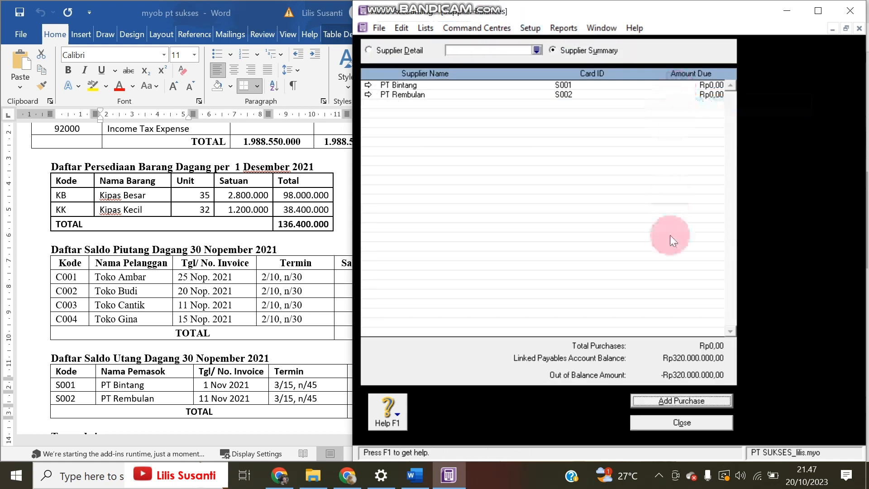
pyautogui.click(335, 388)
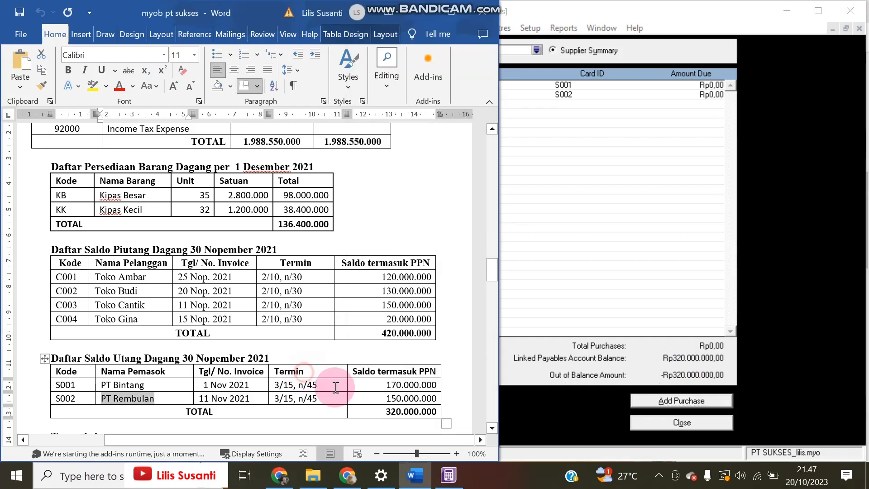
pyautogui.click(685, 357)
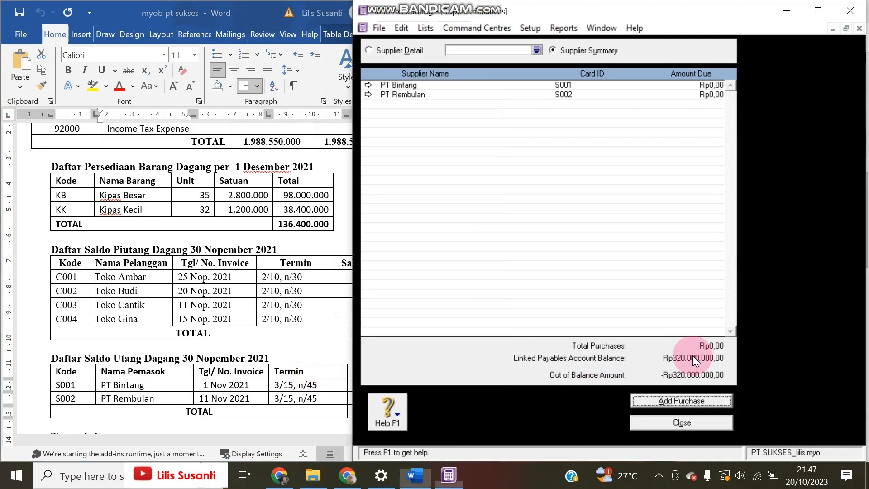
pyautogui.click(194, 420)
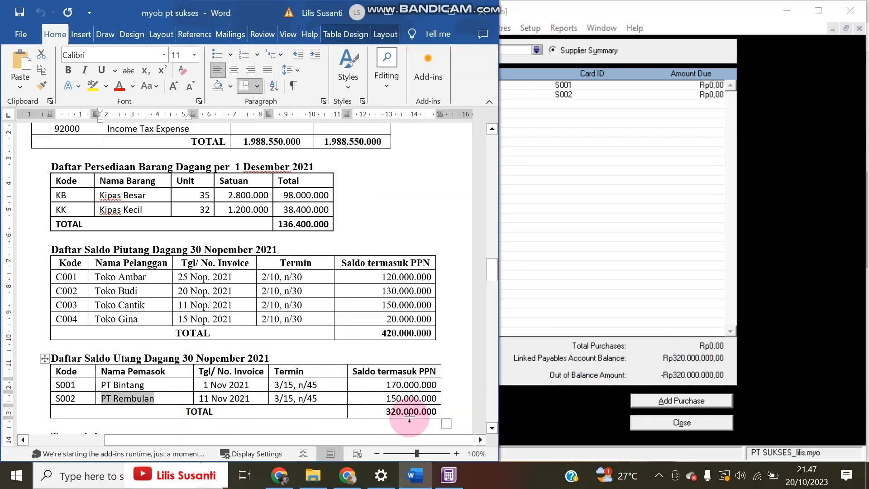
pyautogui.click(549, 375)
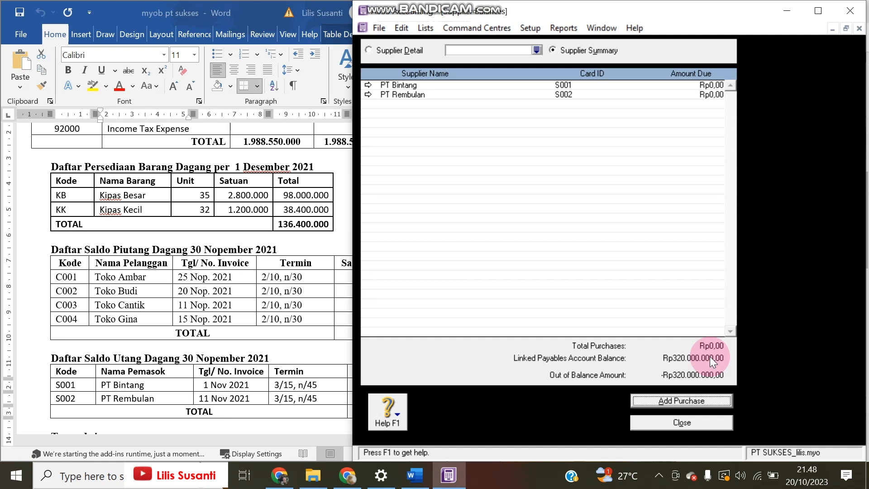
# Start a historical purchase for PT Bintang on 3% 15 Net 45 credit terms
pyautogui.click(681, 400)
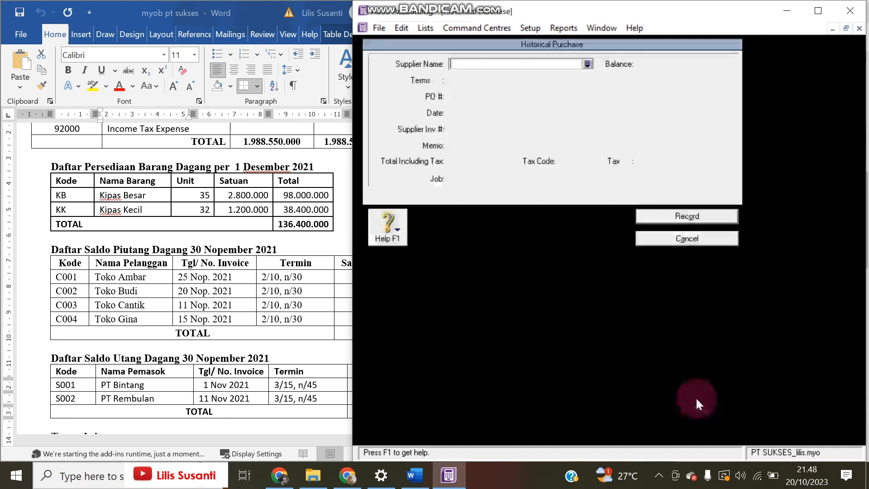
pyautogui.click(587, 64)
pyautogui.doubleClick(487, 169)
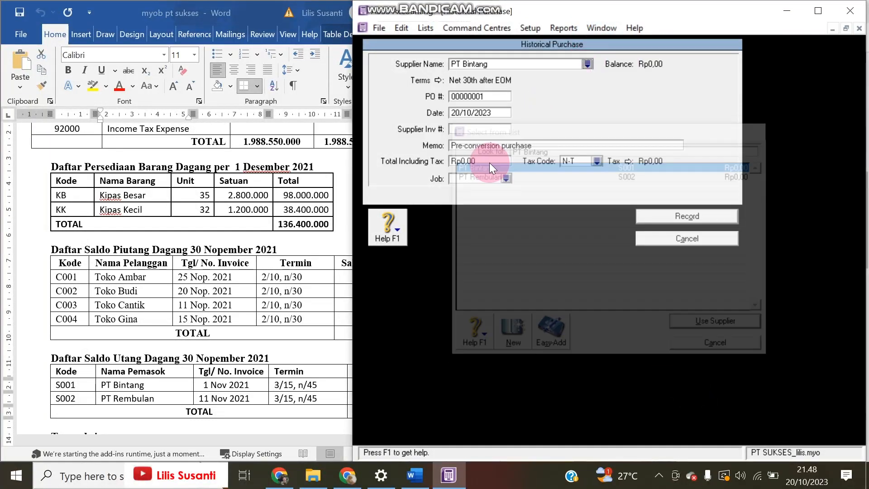
pyautogui.click(439, 80)
pyautogui.click(656, 155)
pyautogui.click(655, 183)
pyautogui.click(649, 170)
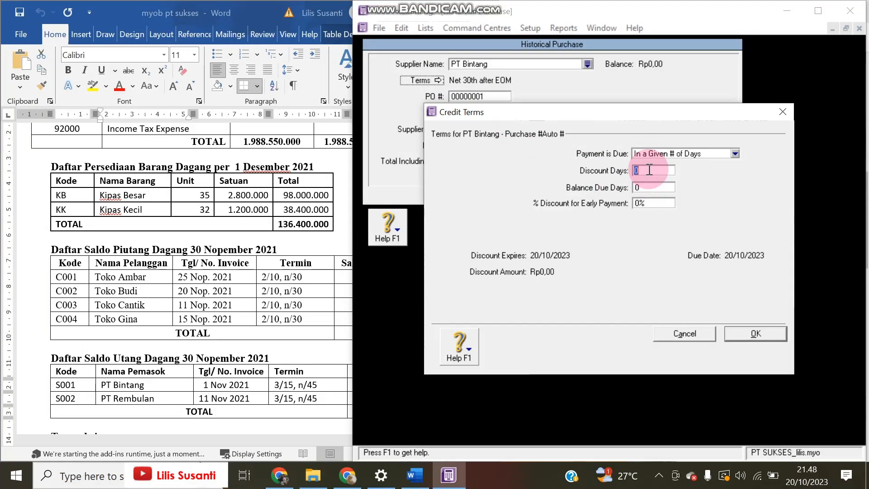
pyautogui.write('15')
pyautogui.press('Tab')
pyautogui.write('45')
pyautogui.press('Tab')
pyautogui.write('3')
pyautogui.click(751, 332)
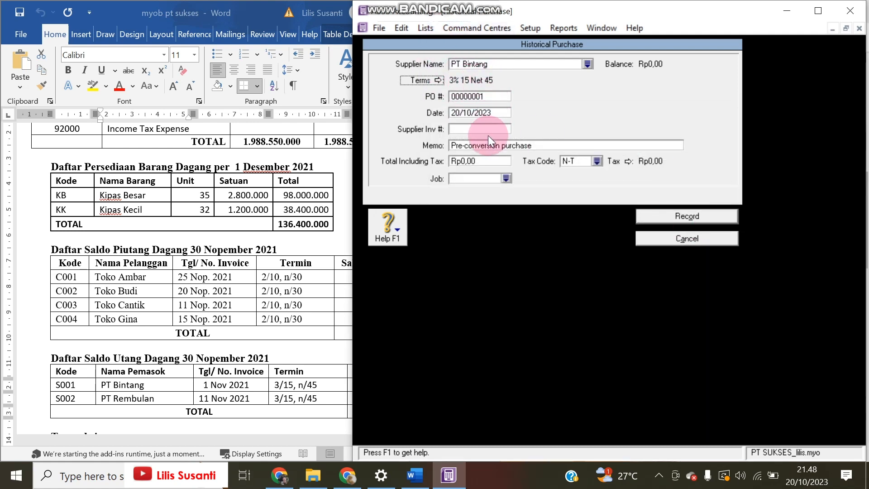
# Date the purchase 01/11/2021, paste the 170.000.000 total from Word and record it
pyautogui.click(487, 114)
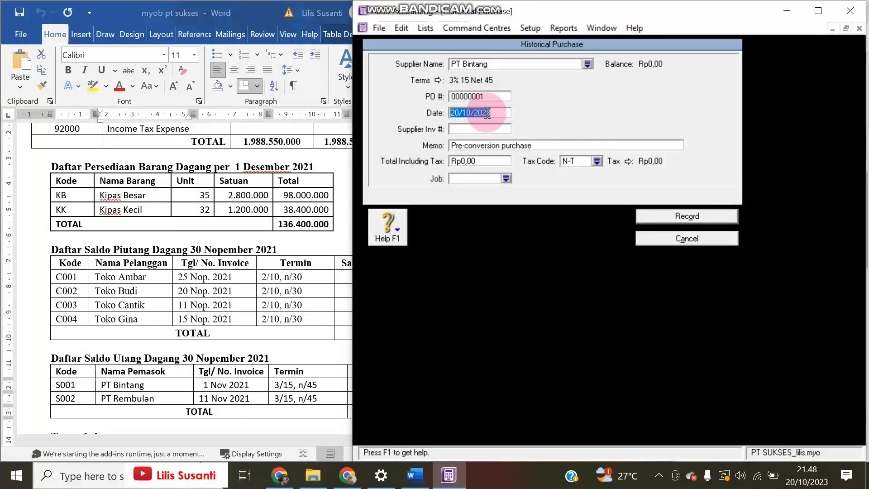
pyautogui.write('01/11/2021')
pyautogui.press('Tab')
pyautogui.press('Tab')
pyautogui.press('Tab')
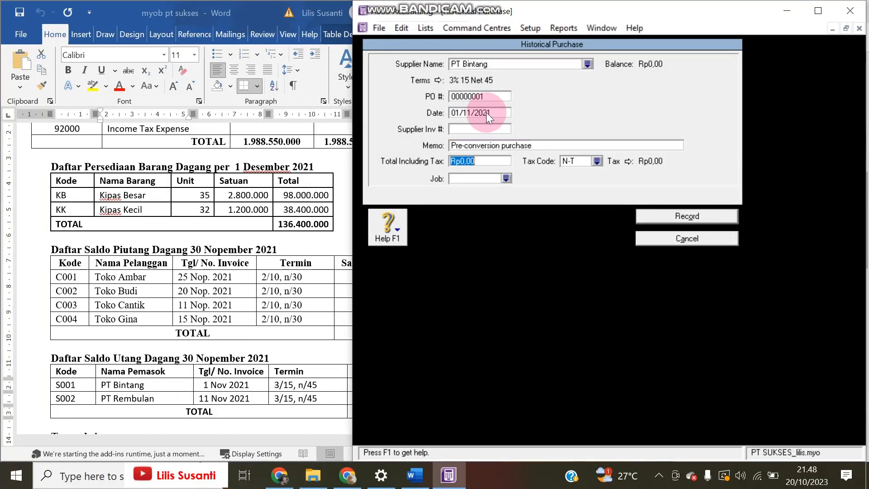
pyautogui.click(296, 358)
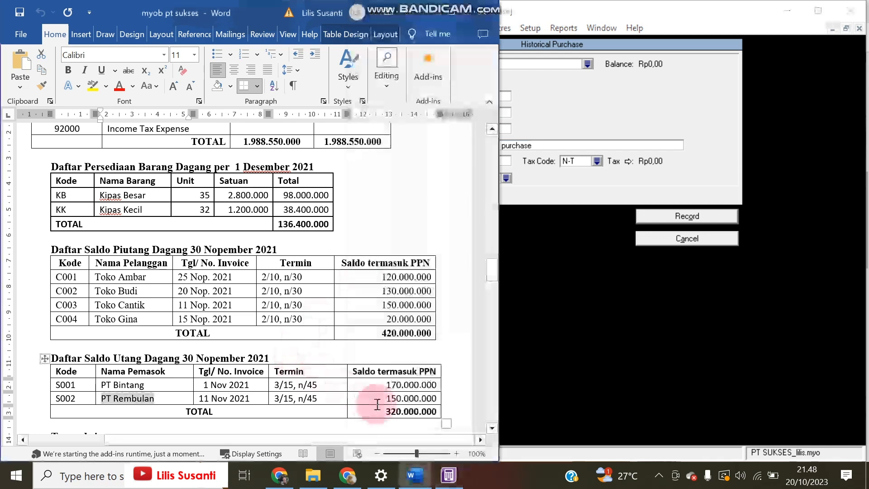
pyautogui.moveTo(388, 386); pyautogui.dragTo(436, 383)
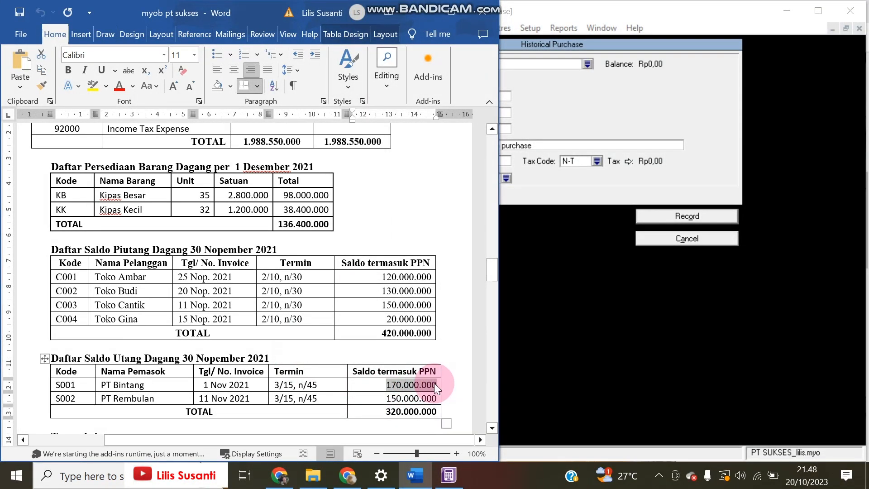
pyautogui.hotkey('ctrl', 'c')
pyautogui.click(542, 191)
pyautogui.hotkey('ctrl', 'v')
pyautogui.click(663, 224)
pyautogui.click(697, 399)
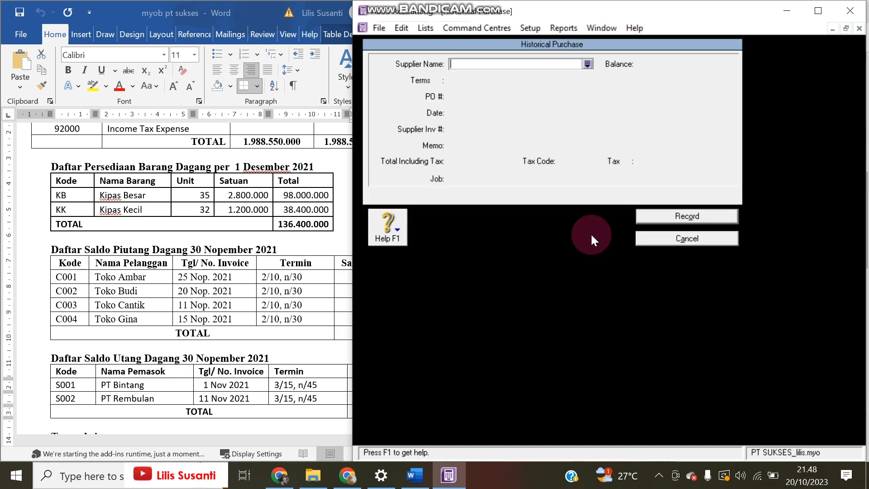
# Choose PT Rembulan as the supplier and change the date to 11/11/2021
pyautogui.click(588, 65)
pyautogui.click(495, 175)
pyautogui.doubleClick(496, 175)
pyautogui.click(496, 114)
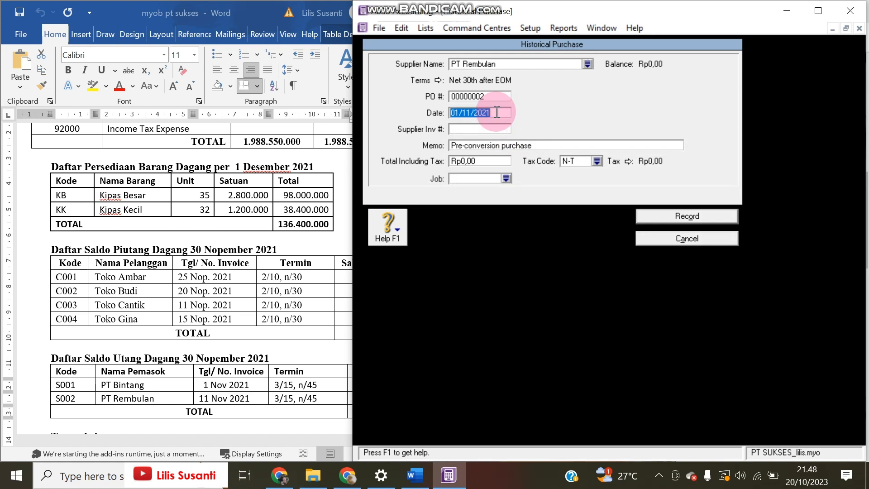
pyautogui.click(460, 112)
pyautogui.press('BackSpace')
pyautogui.write('1')
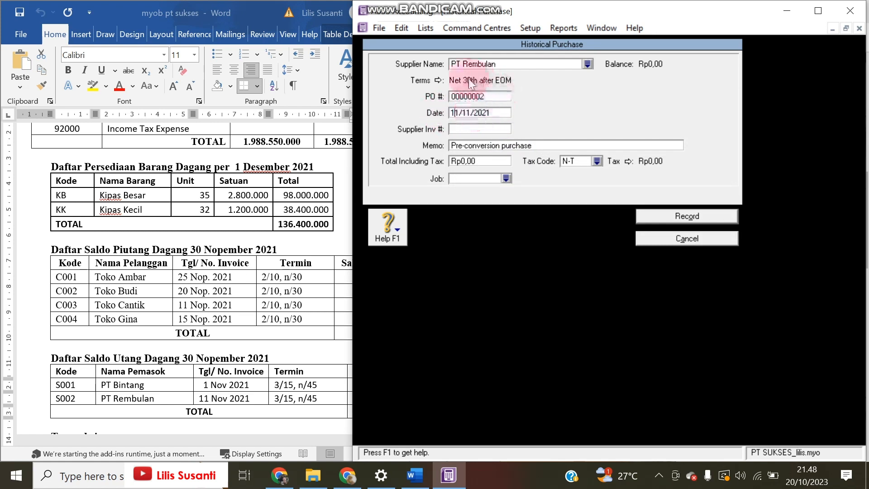
# Set the purchase credit terms to 3% 15 Net 45
pyautogui.click(439, 80)
pyautogui.click(671, 153)
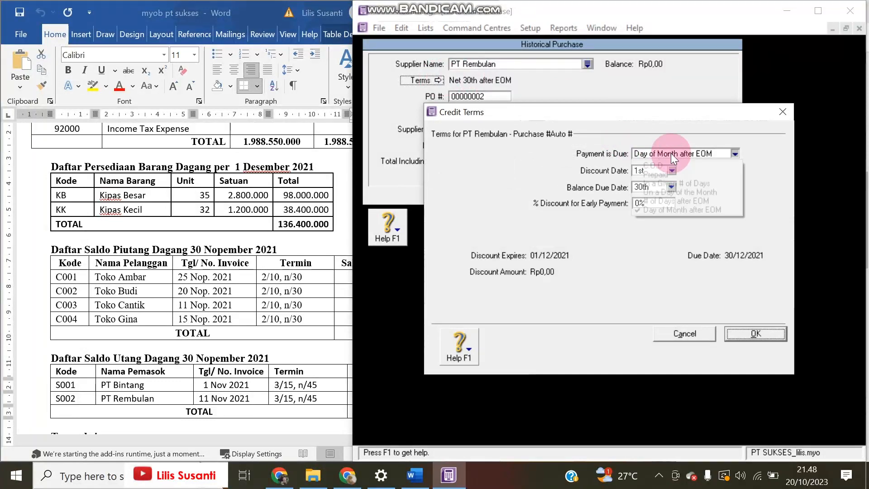
pyautogui.click(672, 183)
pyautogui.click(635, 163)
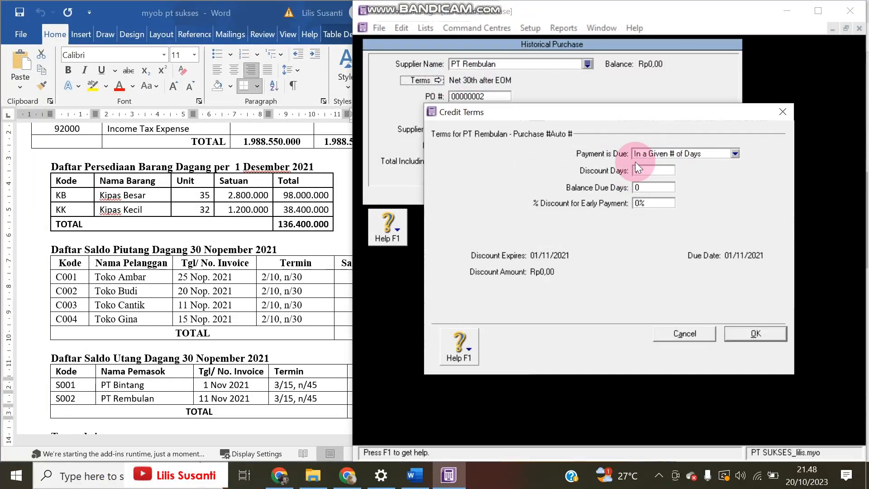
pyautogui.write('15')
pyautogui.press('Tab')
pyautogui.write('45')
pyautogui.press('Tab')
pyautogui.write('3')
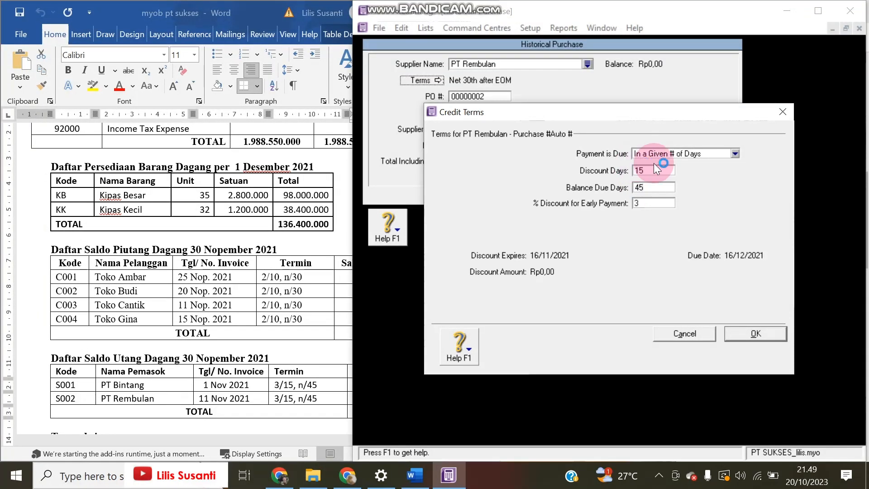
pyautogui.click(743, 333)
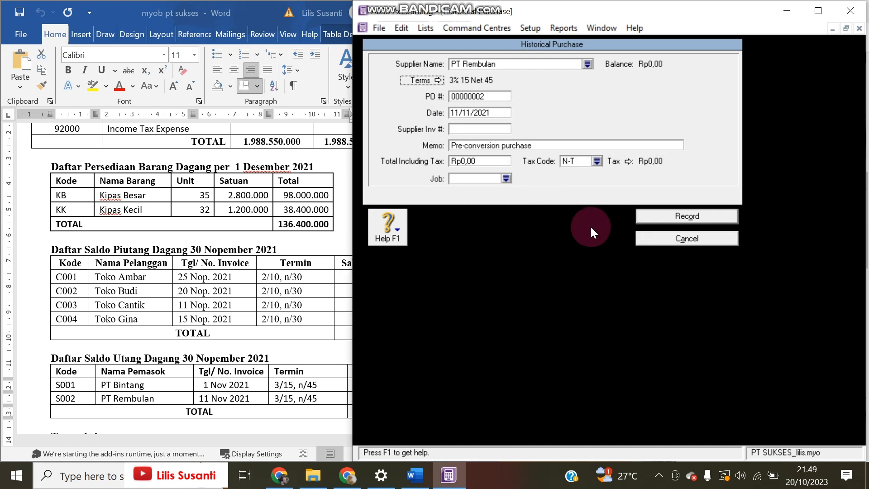
# Enter the Rp150.000.000 total, record the purchase and dismiss the balanced-payables message
pyautogui.doubleClick(476, 162)
pyautogui.click(266, 430)
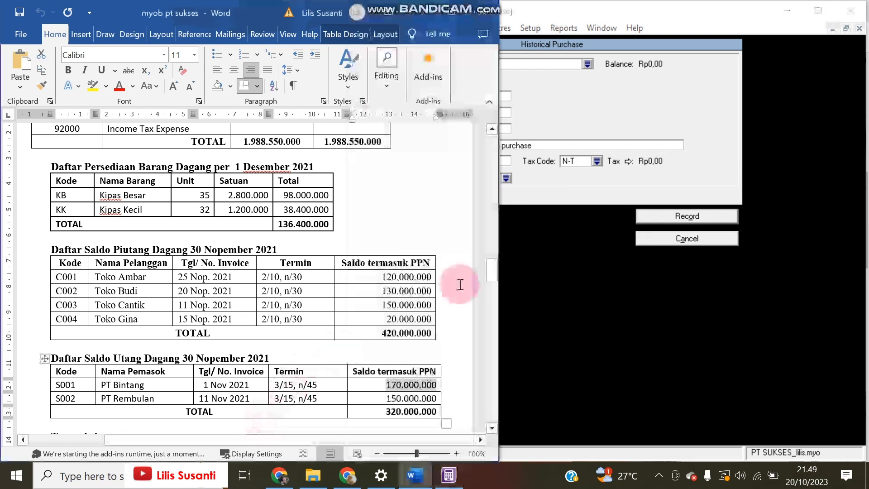
pyautogui.click(560, 179)
pyautogui.write('15')
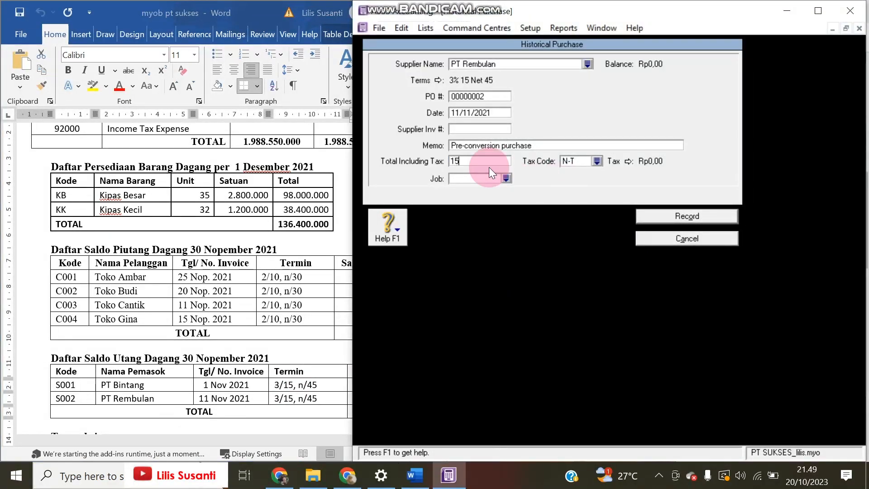
pyautogui.write('00000')
pyautogui.click(690, 216)
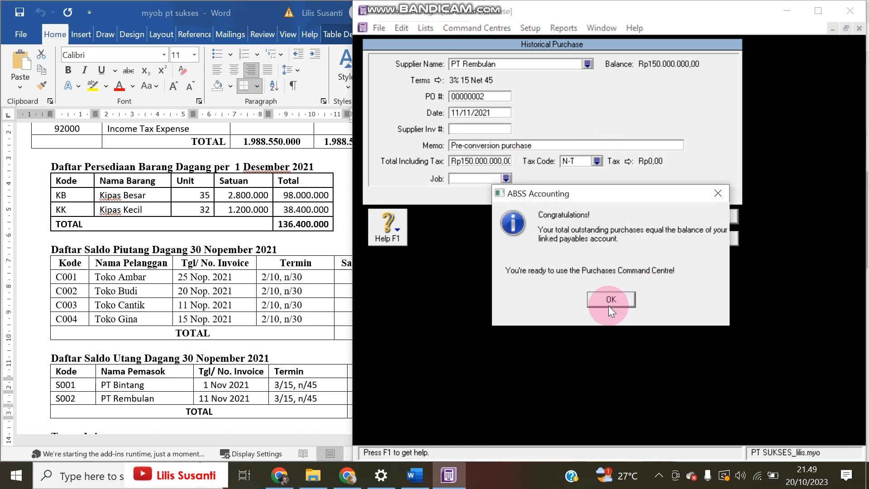
pyautogui.click(608, 301)
# Close Supplier Balances and Cards List, then browse the Transaction Journal's Purchases, Sales and All views
pyautogui.click(690, 422)
pyautogui.click(707, 430)
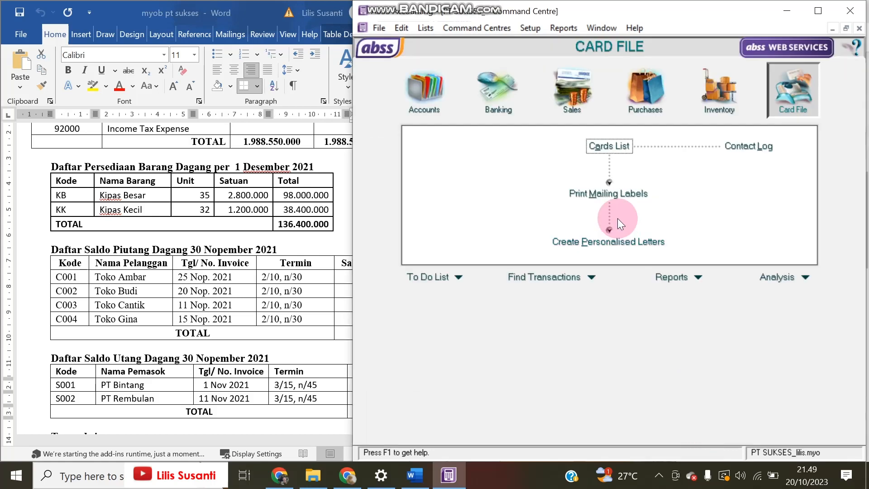
pyautogui.click(719, 90)
pyautogui.click(620, 242)
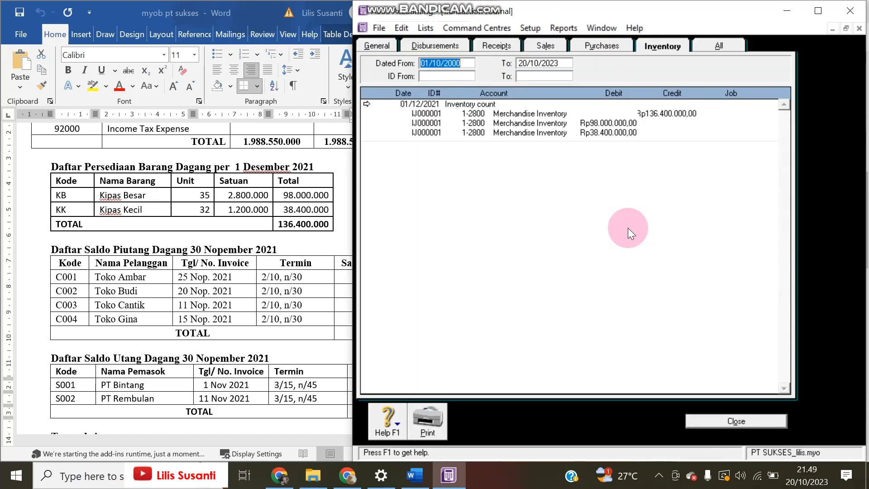
pyautogui.click(621, 49)
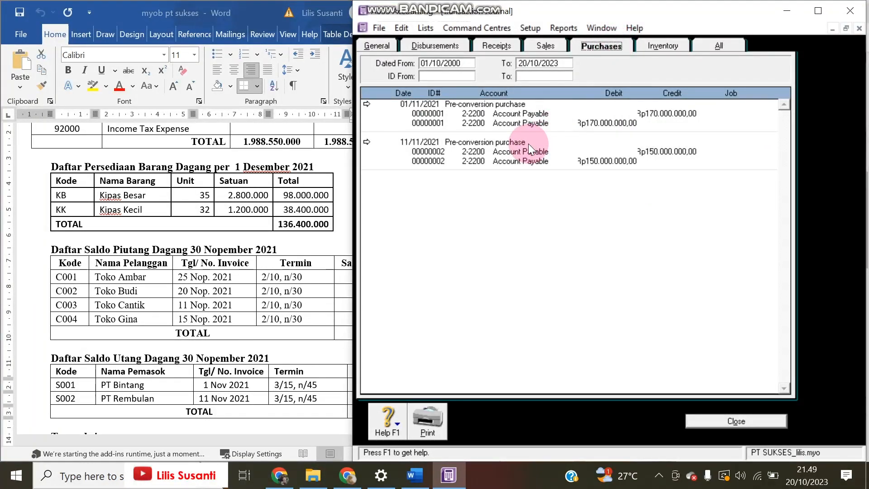
pyautogui.click(541, 44)
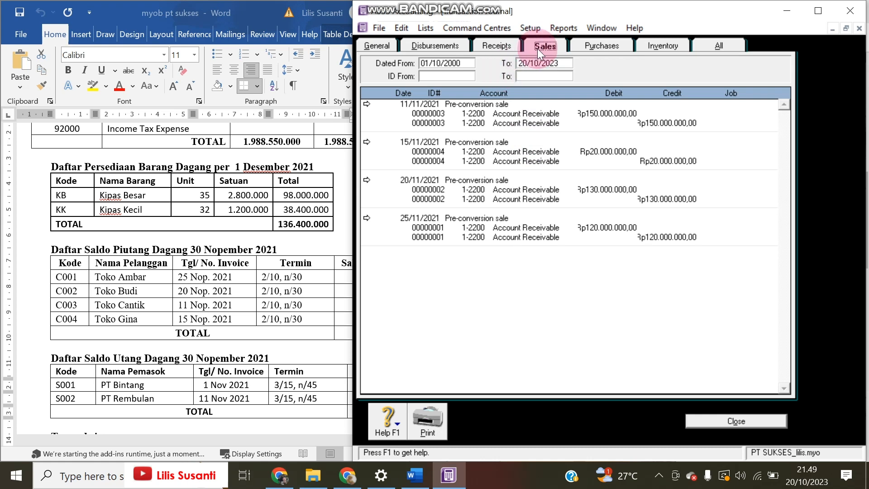
pyautogui.click(716, 46)
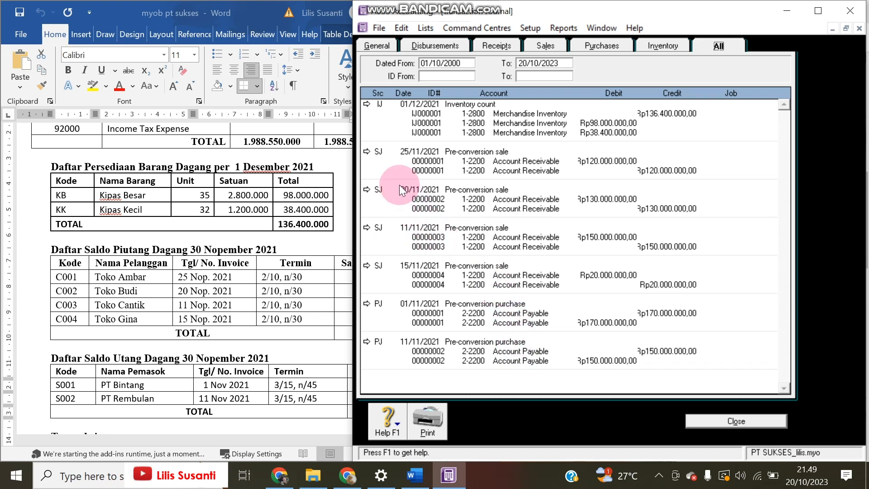
# Inspect the Toko Ambar pre-conversion sale entry and compare the journal with the Word document
pyautogui.click(367, 151)
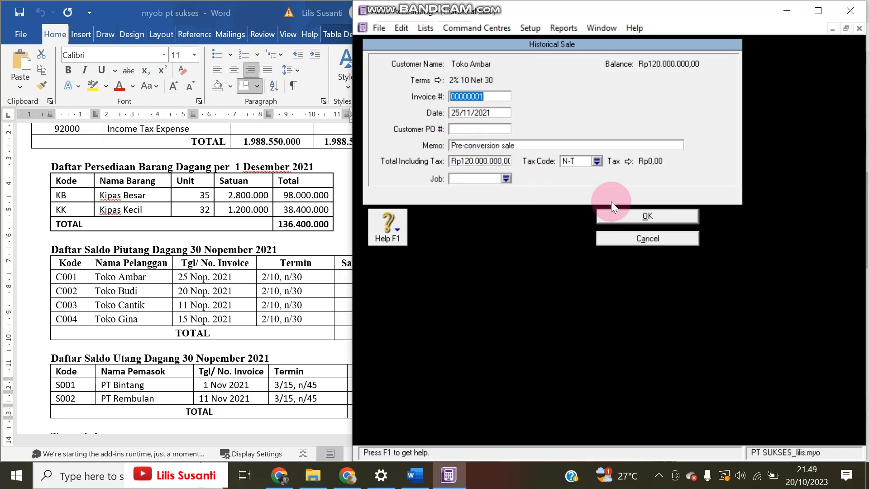
pyautogui.click(650, 236)
pyautogui.click(290, 292)
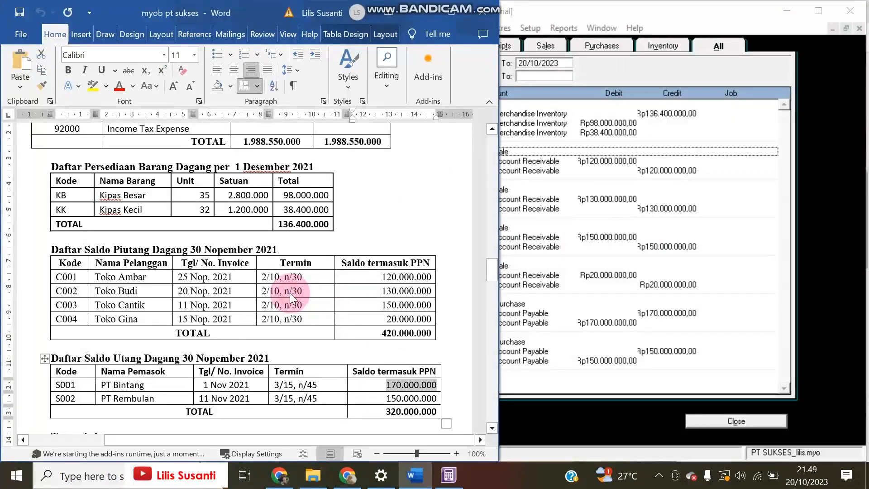
pyautogui.scroll(-2, 291, 291)
pyautogui.scroll(2, 299, 286)
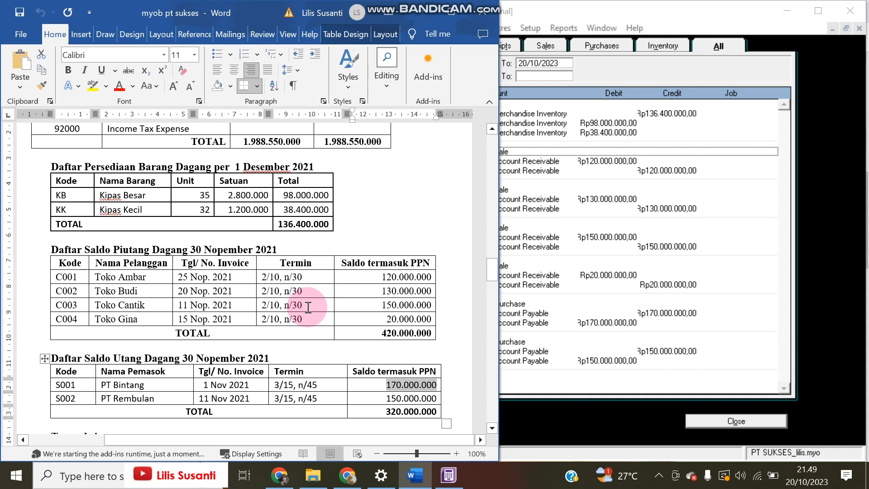
pyautogui.click(534, 378)
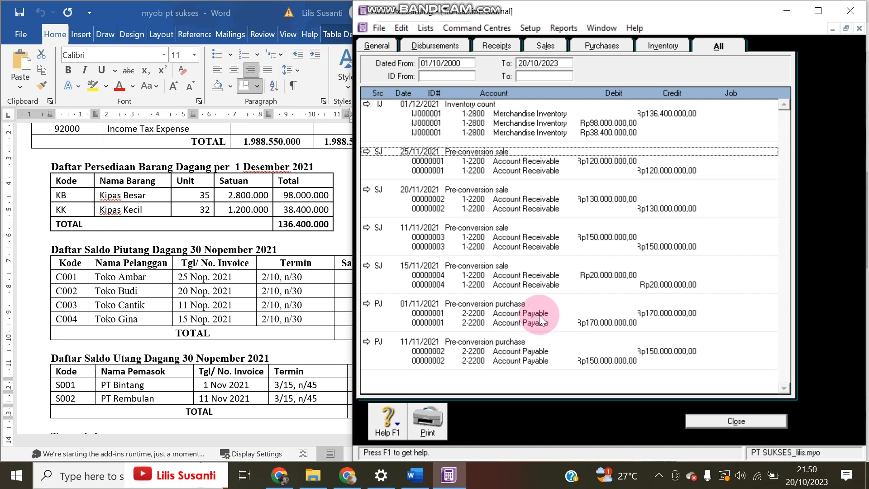
pyautogui.scroll(-3, 297, 368)
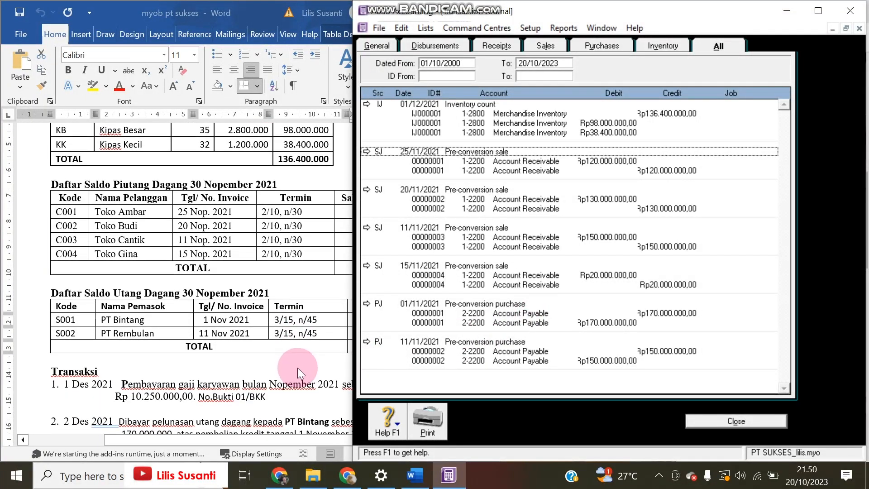
pyautogui.scroll(3, 298, 368)
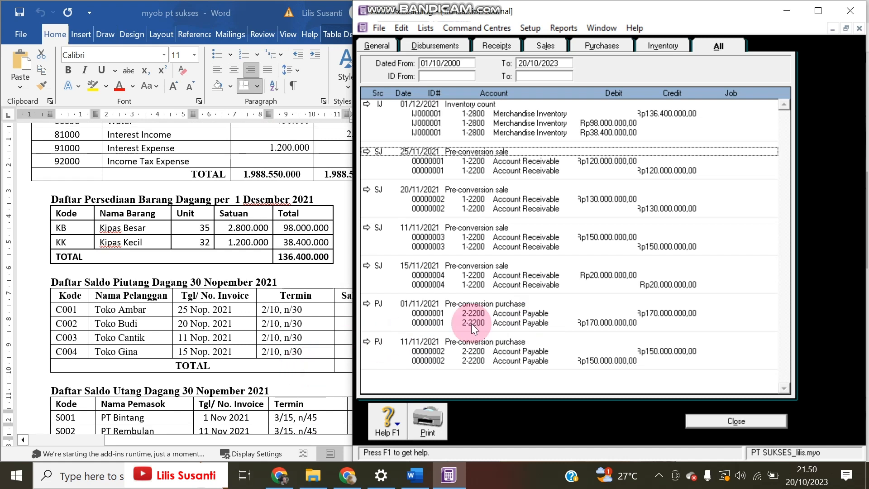